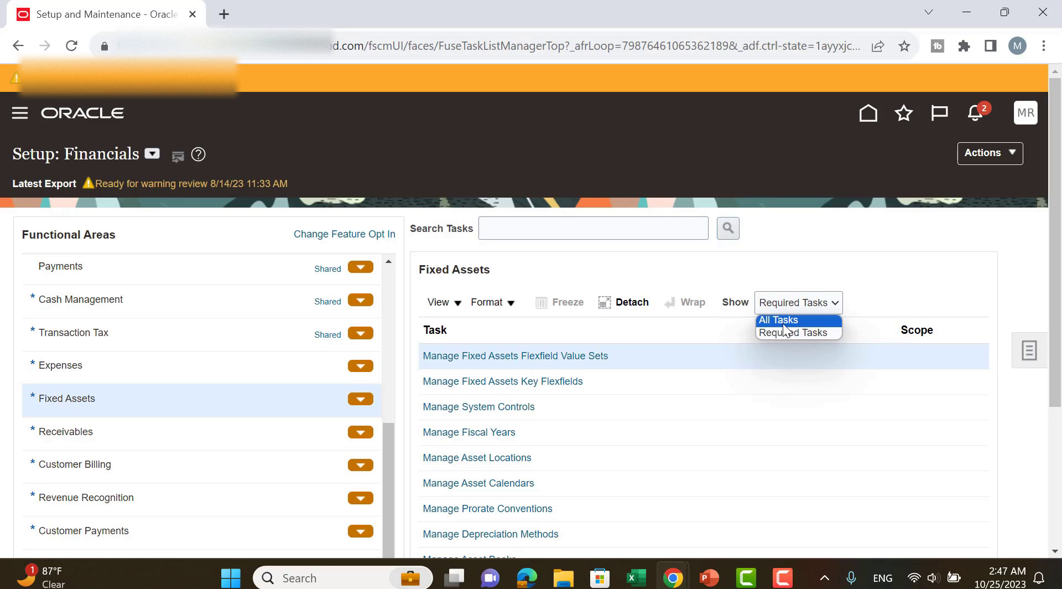
Show all tasks for the Fixed Assets functional area and open Manage Asset Book Data Access for Users.
left_click(780, 319)
scroll(1024, 307, "down", 2)
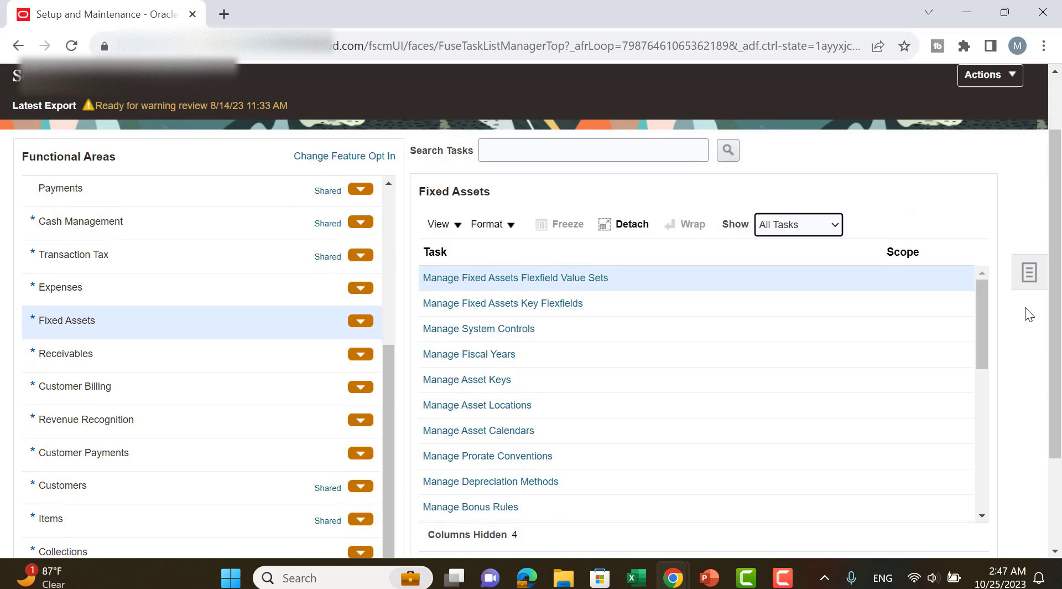
scroll(937, 321, "down", 4)
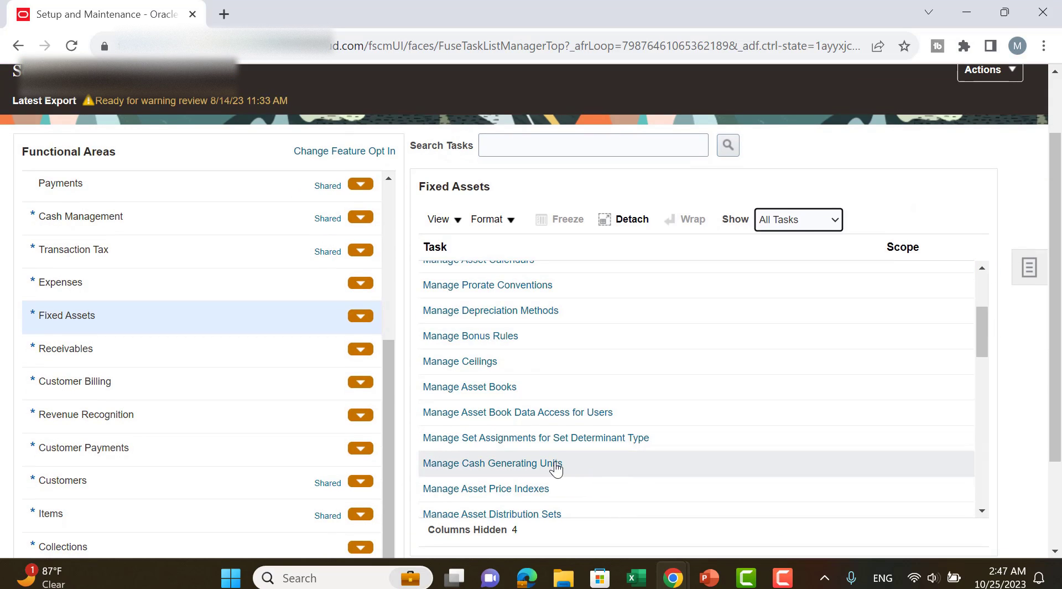
left_click(552, 419)
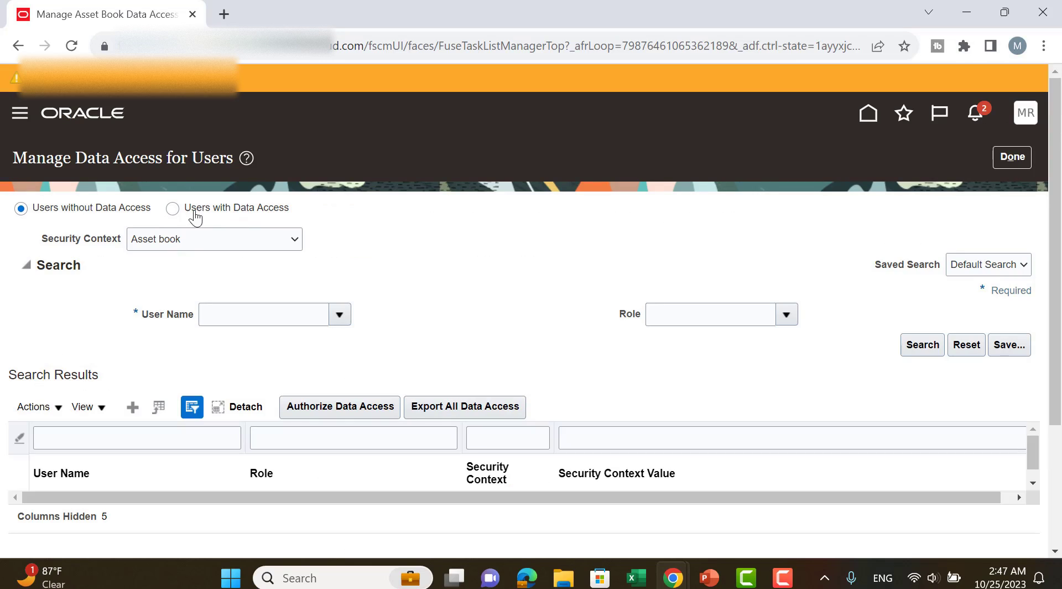
Search the users with data access by the user's name and examine the security context value assigned to the role.
left_click(172, 210)
left_click(307, 315)
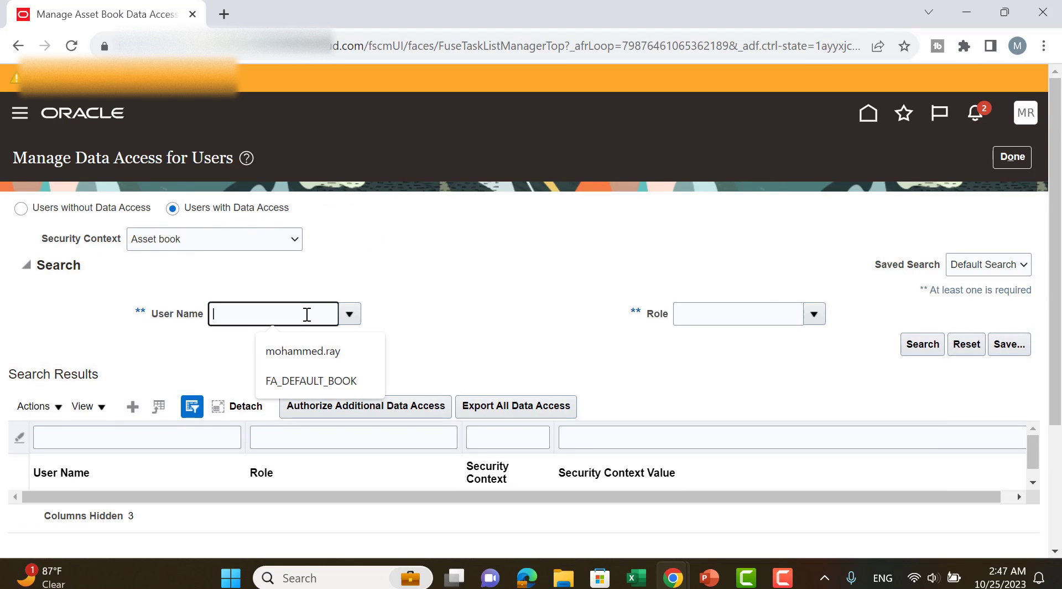
left_click(333, 354)
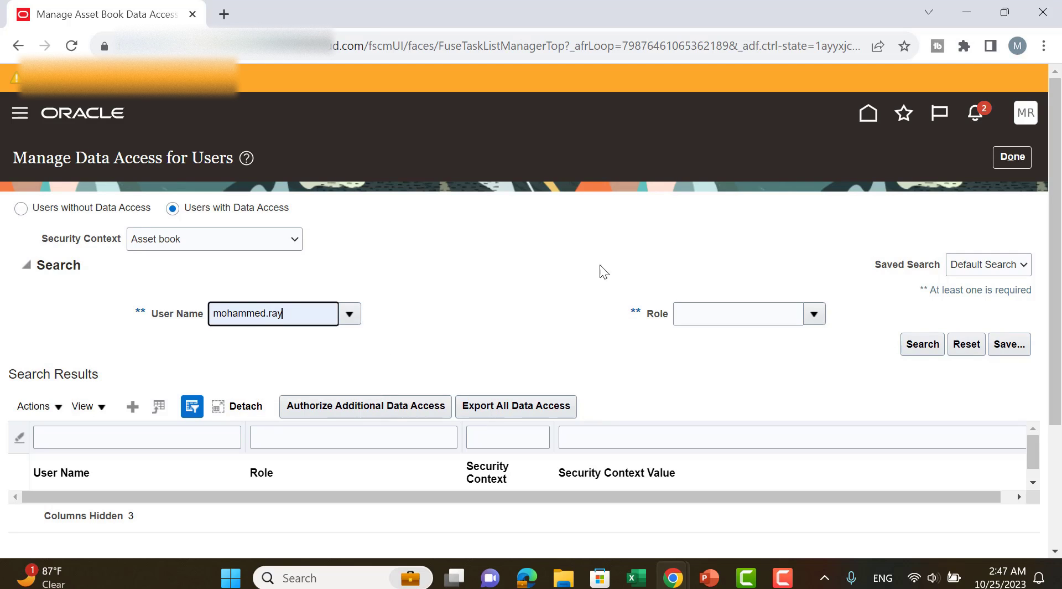
left_click(937, 350)
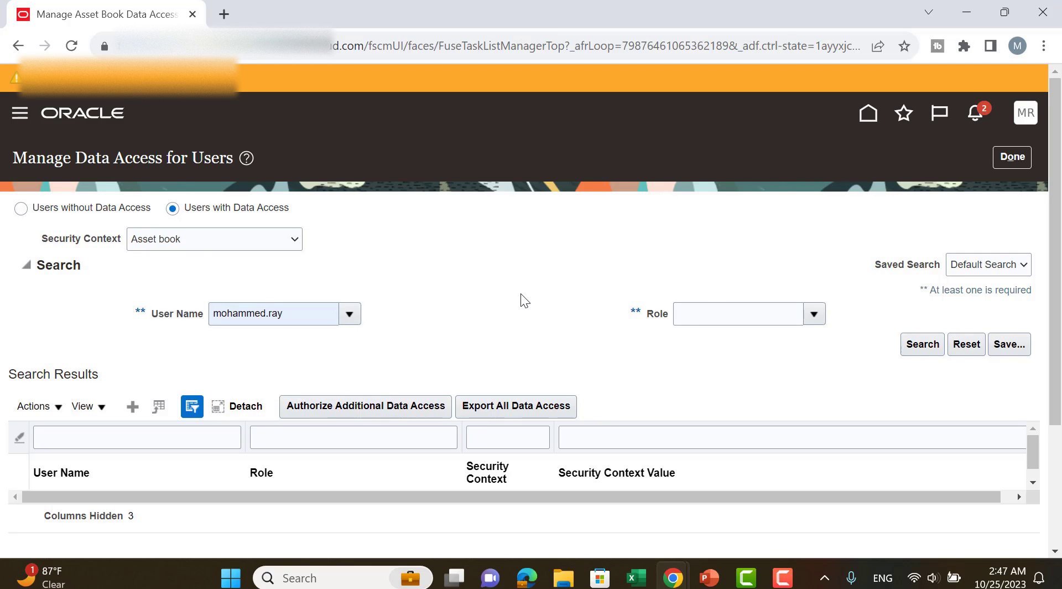
scroll(601, 270, "down", 3)
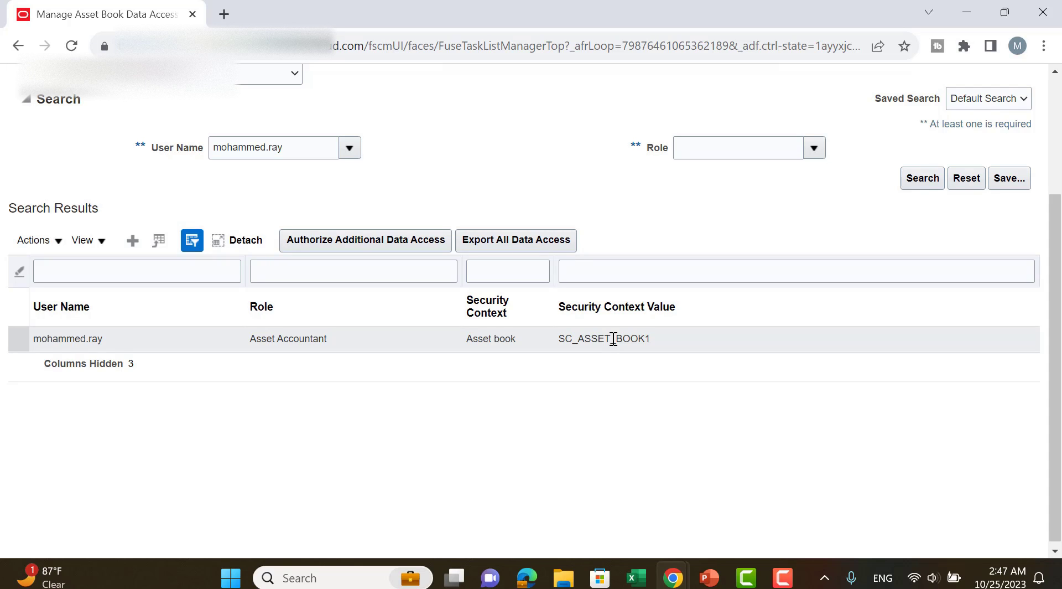
left_click(558, 343)
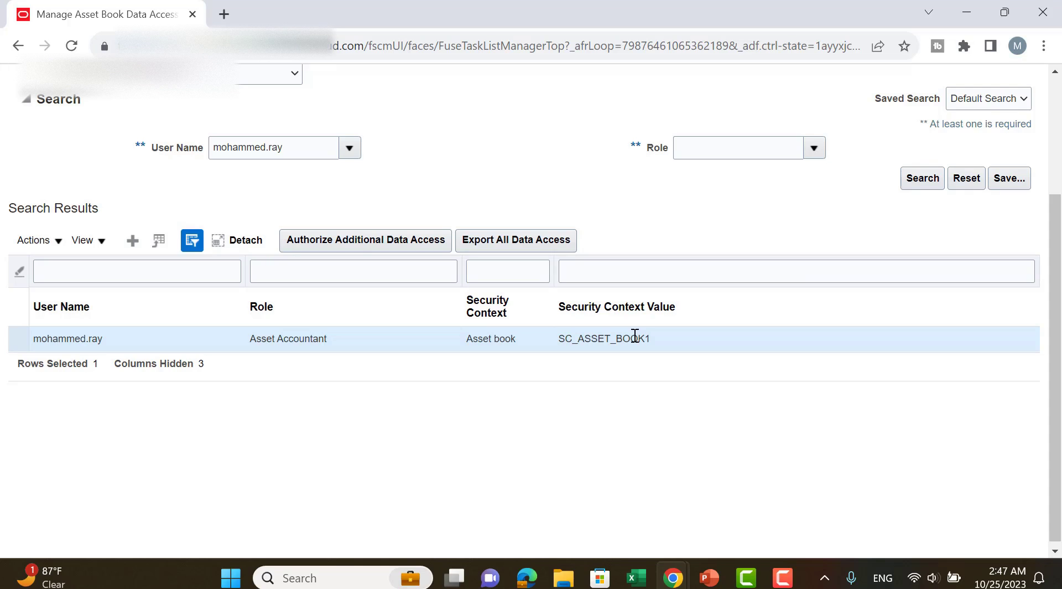
scroll(857, 251, "up", 3)
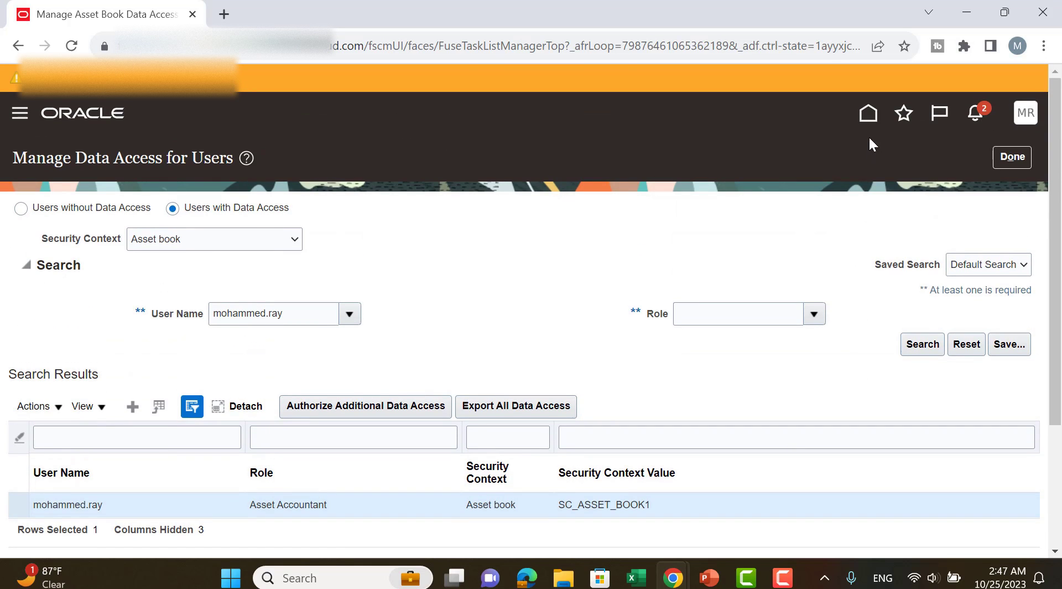
Open Asset Inquiry from the home page and check which asset books are available for searching.
left_click(873, 120)
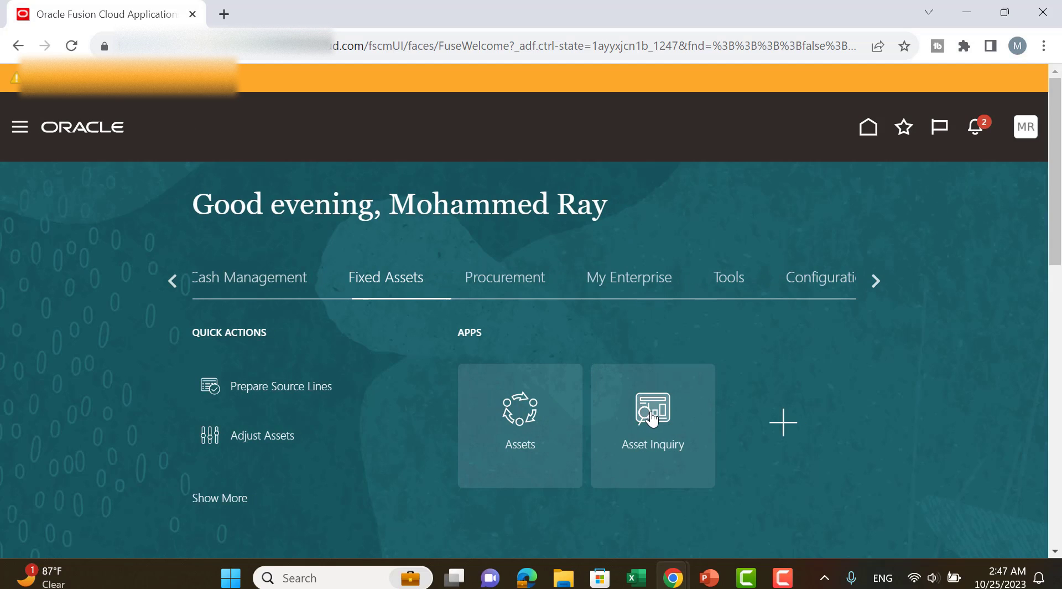
left_click(653, 413)
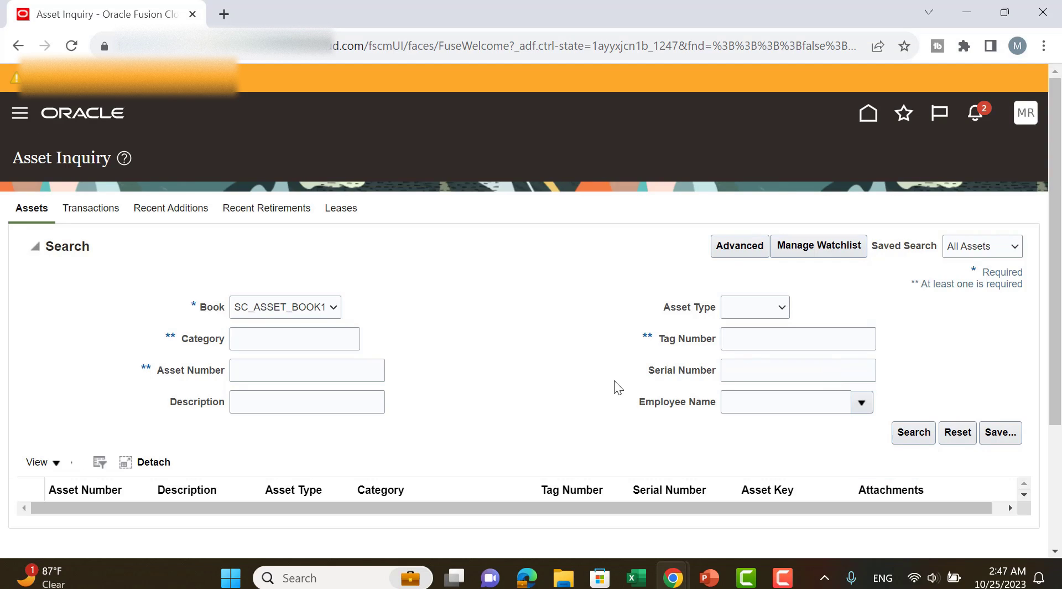
left_click(298, 309)
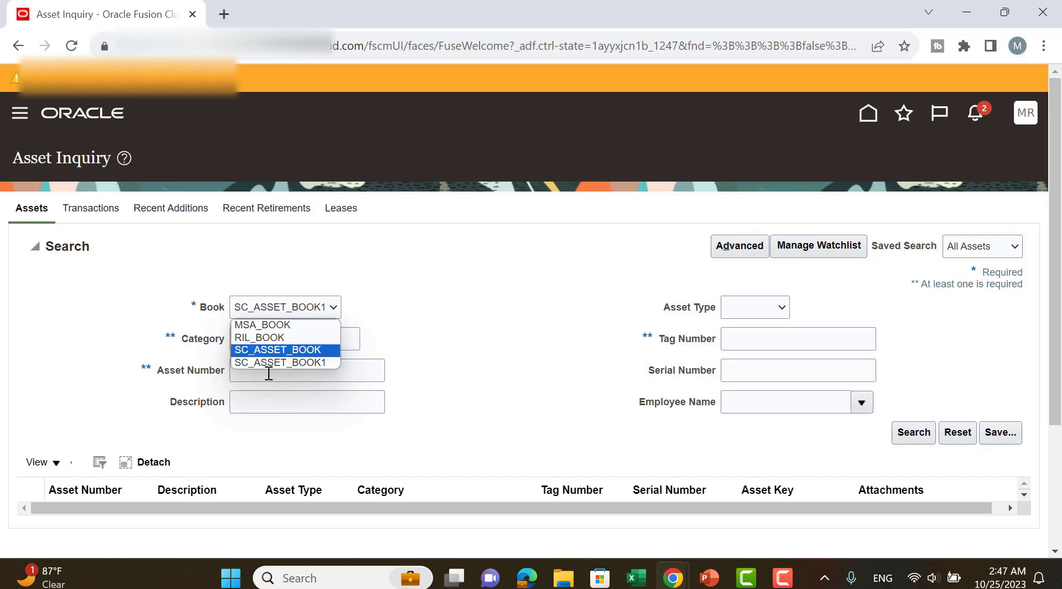
left_click(447, 295)
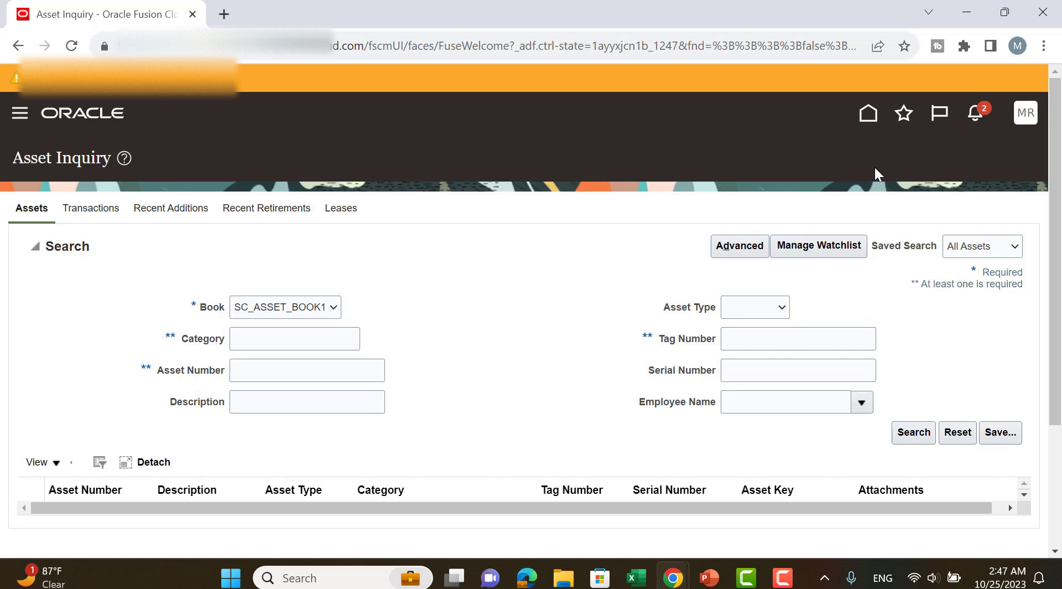
Open the Create Accounting process from the Assets work area and check which books it offers.
left_click(865, 119)
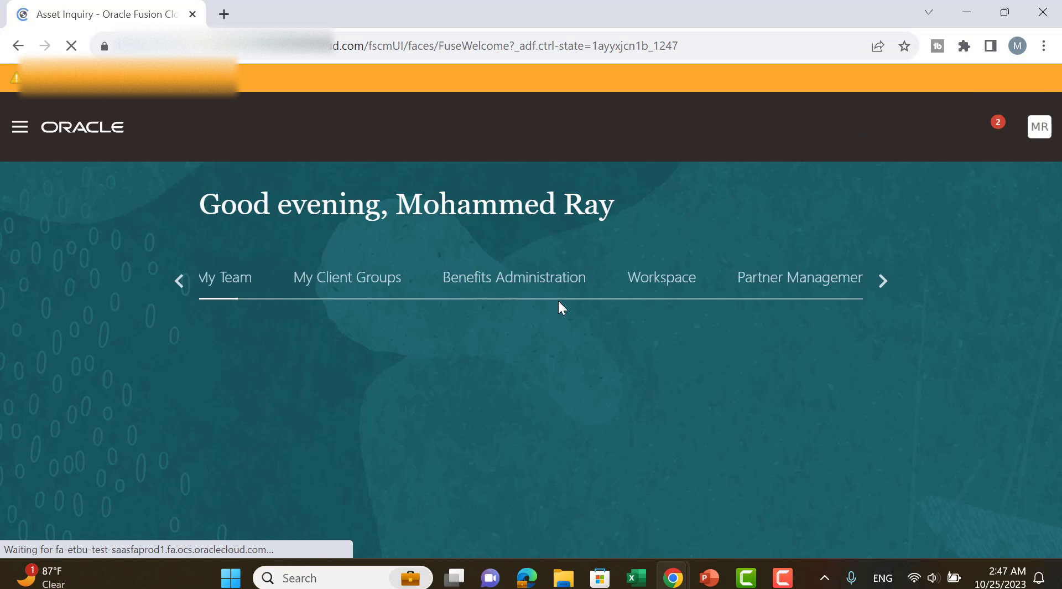
left_click(654, 400)
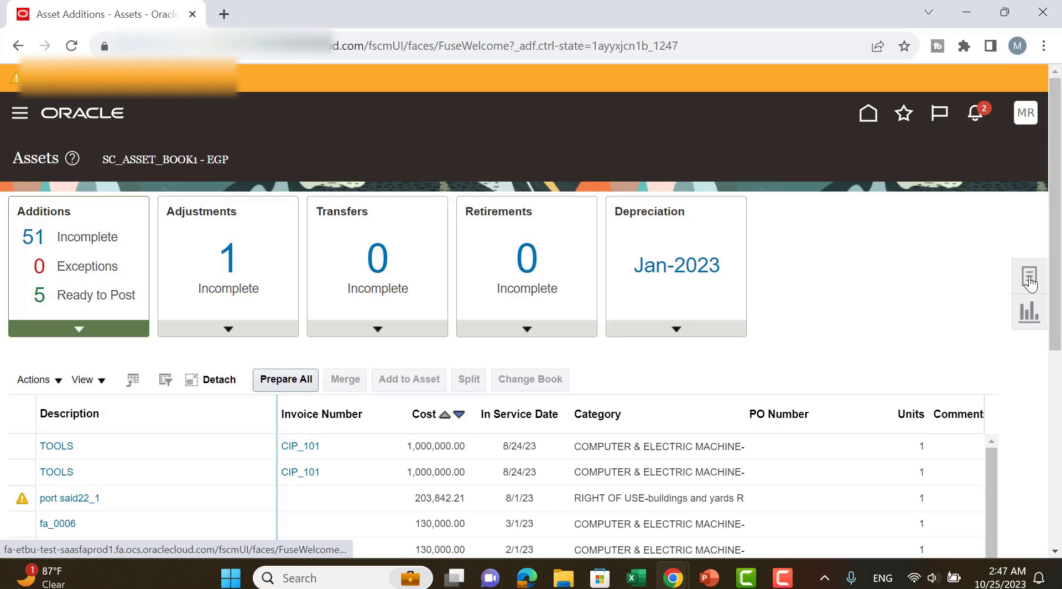
left_click(1026, 284)
scroll(1024, 289, "down", 3)
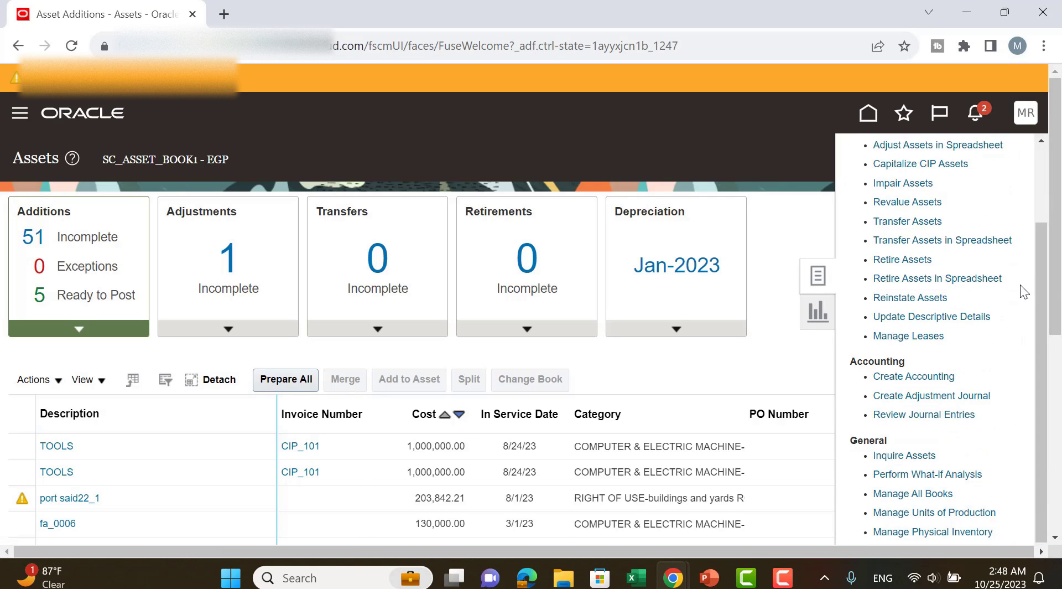
left_click(917, 375)
scroll(747, 351, "down", 1)
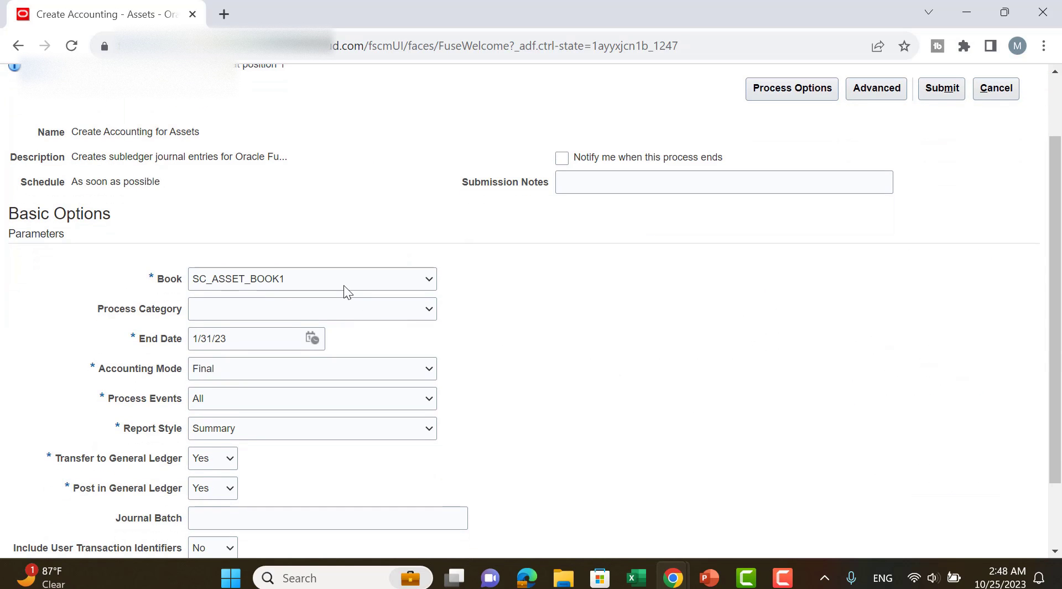
left_click(342, 283)
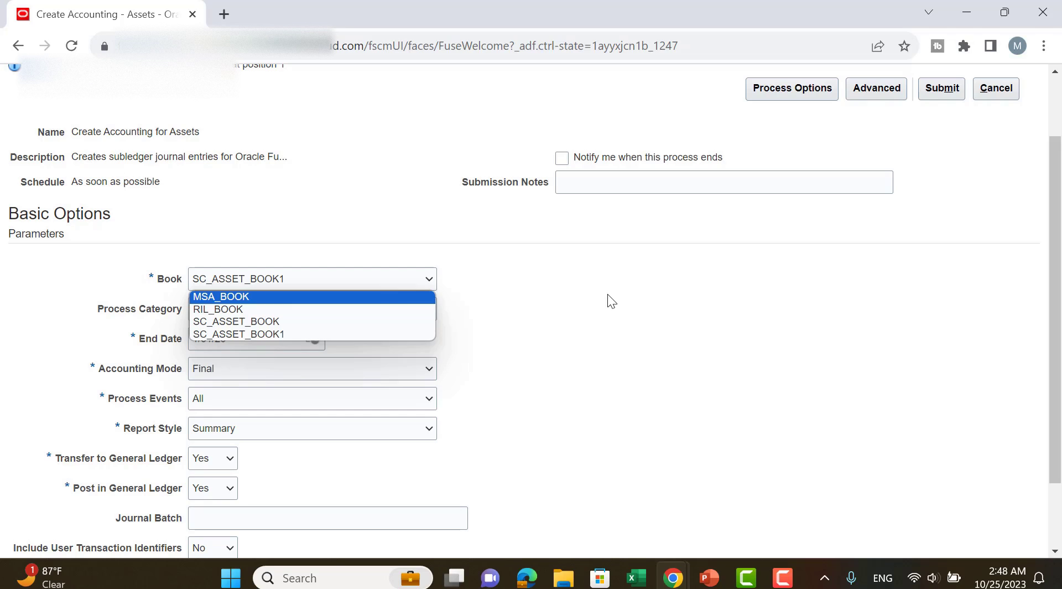
left_click(615, 296)
Open the user accounts page in the Security Console.
scroll(783, 262, "up", 2)
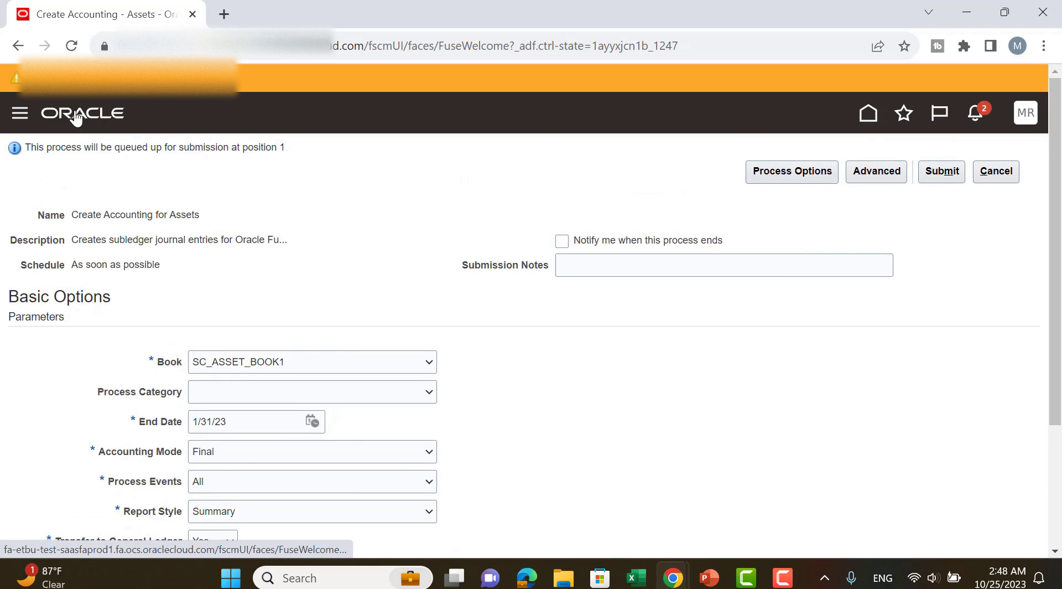
left_click(15, 115)
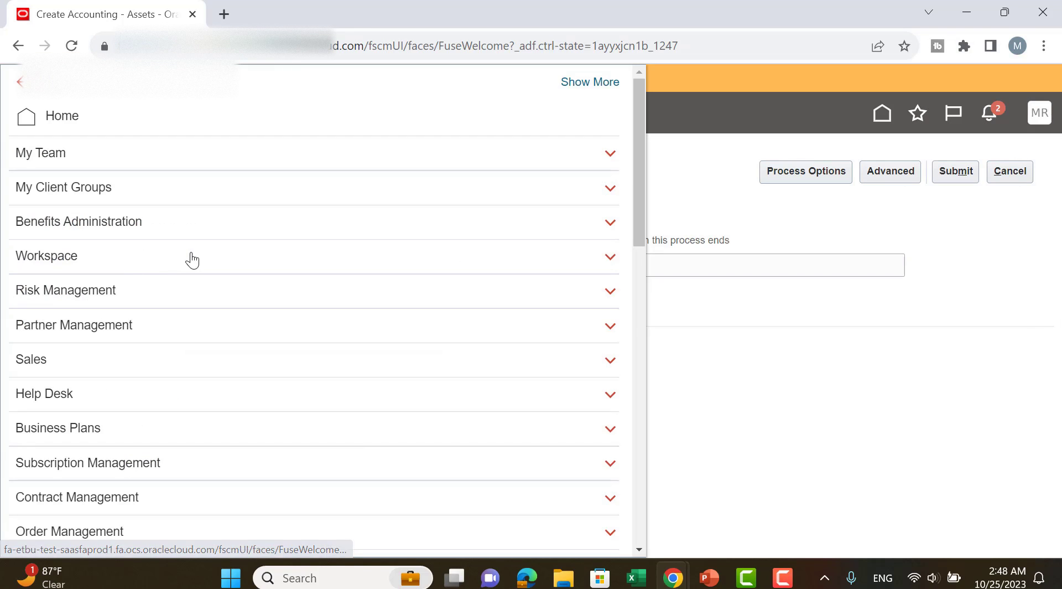
scroll(199, 256, "down", 10)
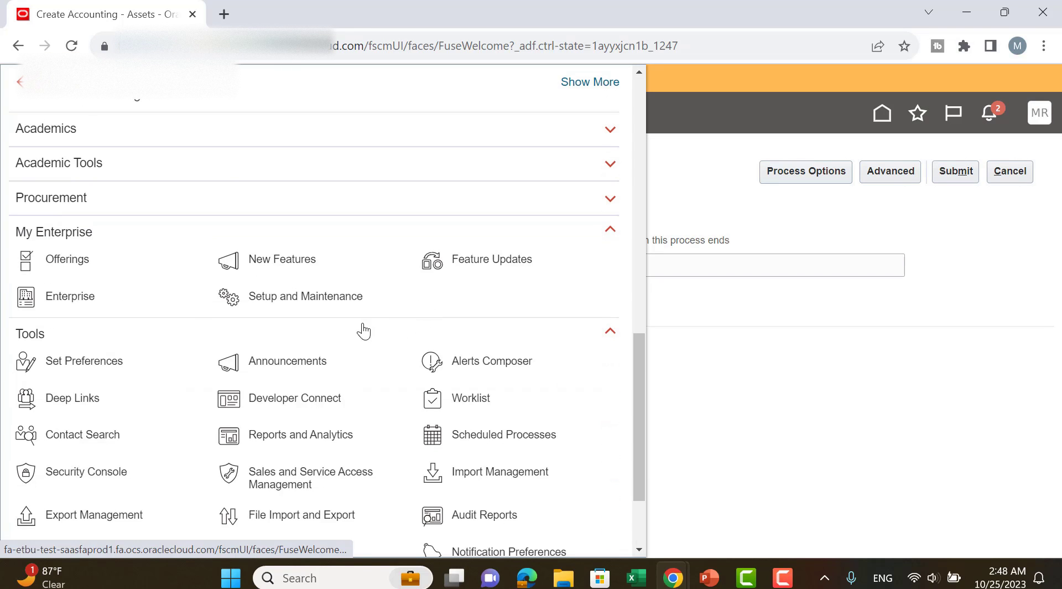
scroll(363, 330, "down", 3)
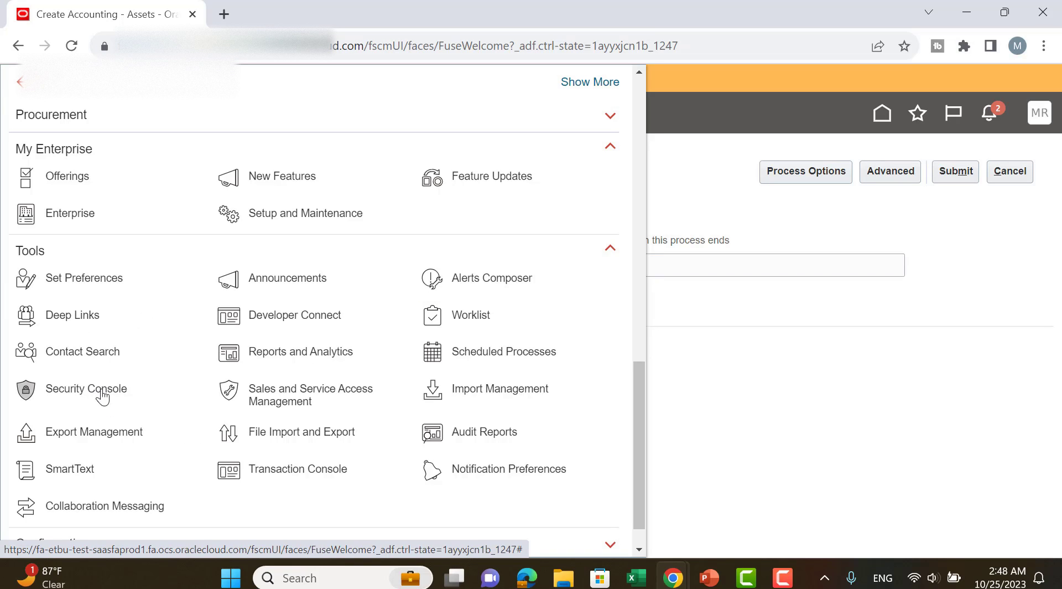
left_click(398, 209)
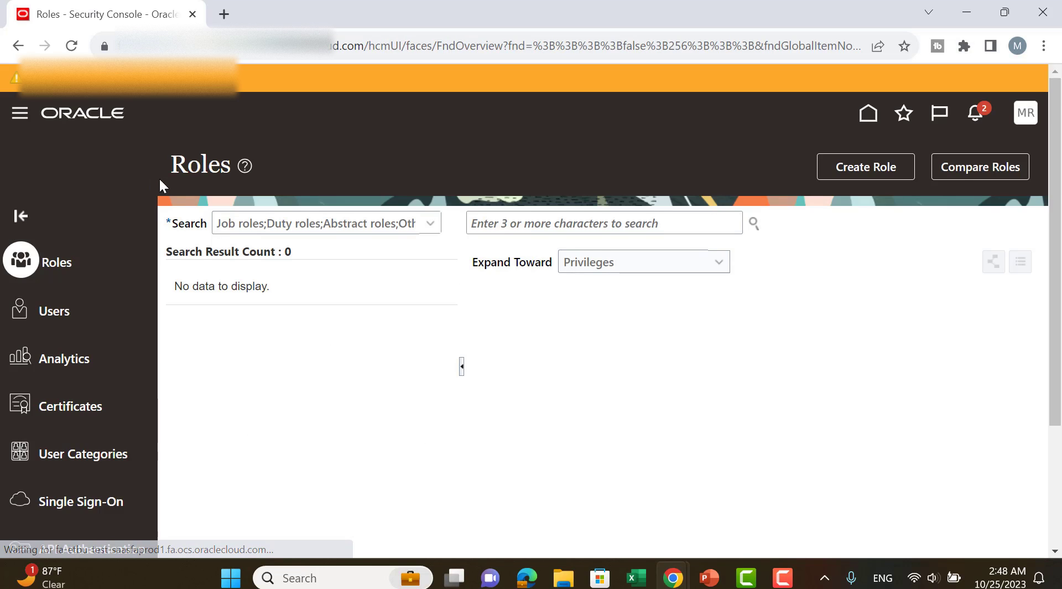
scroll(132, 167, "down", 3)
left_click(57, 156)
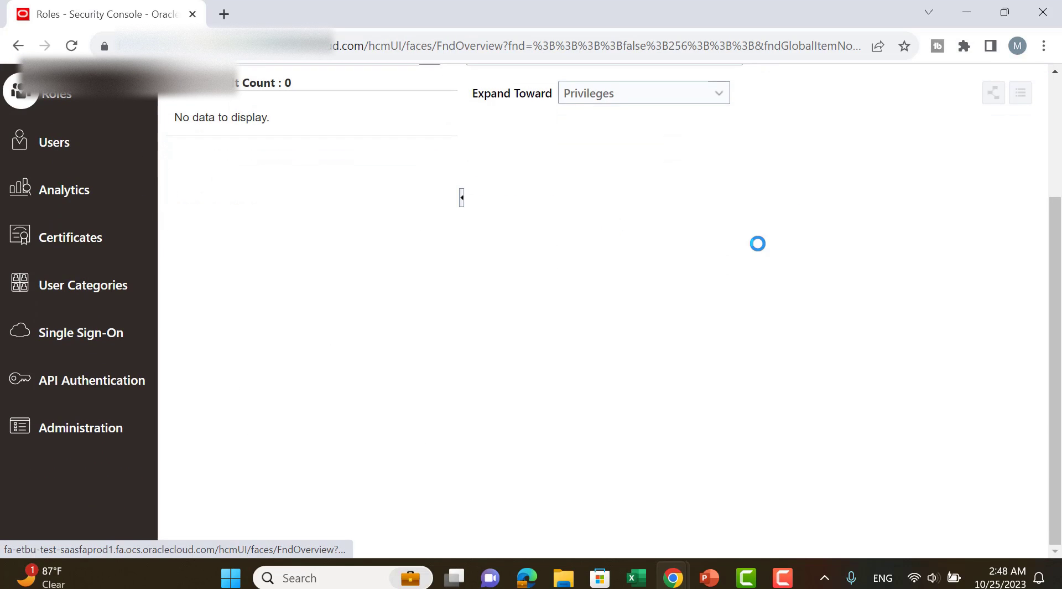
Search the user accounts by the user's first name and open the matching account for editing.
type("mohammed")
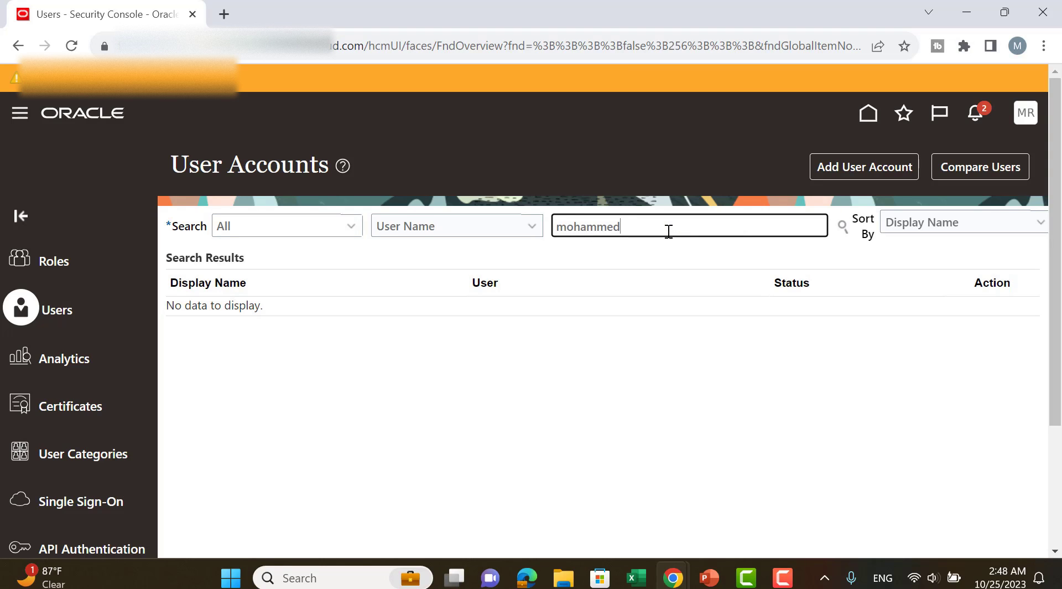
key("Return")
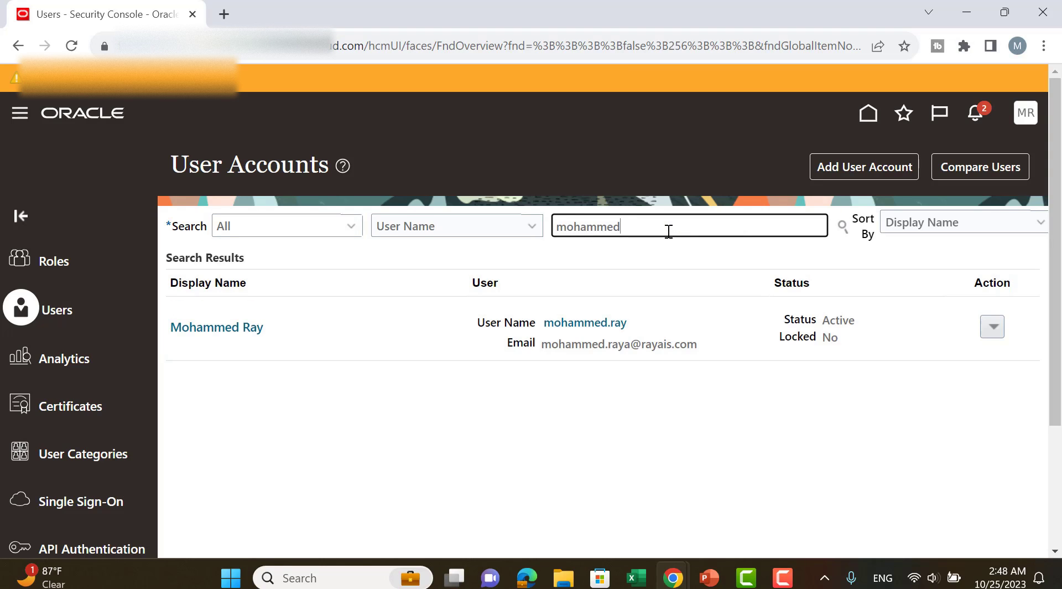
left_click(209, 330)
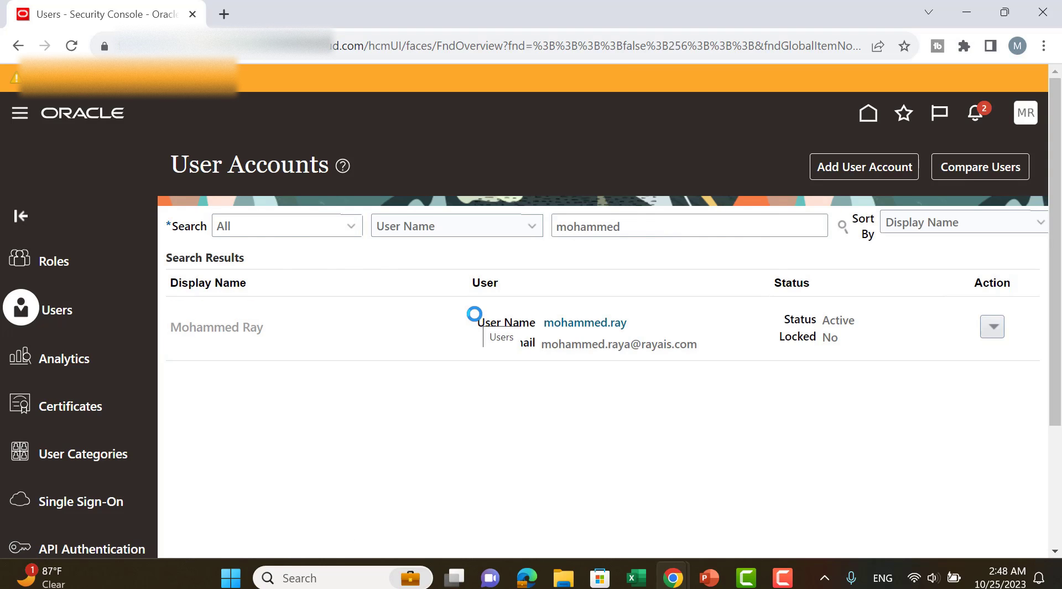
left_click(863, 168)
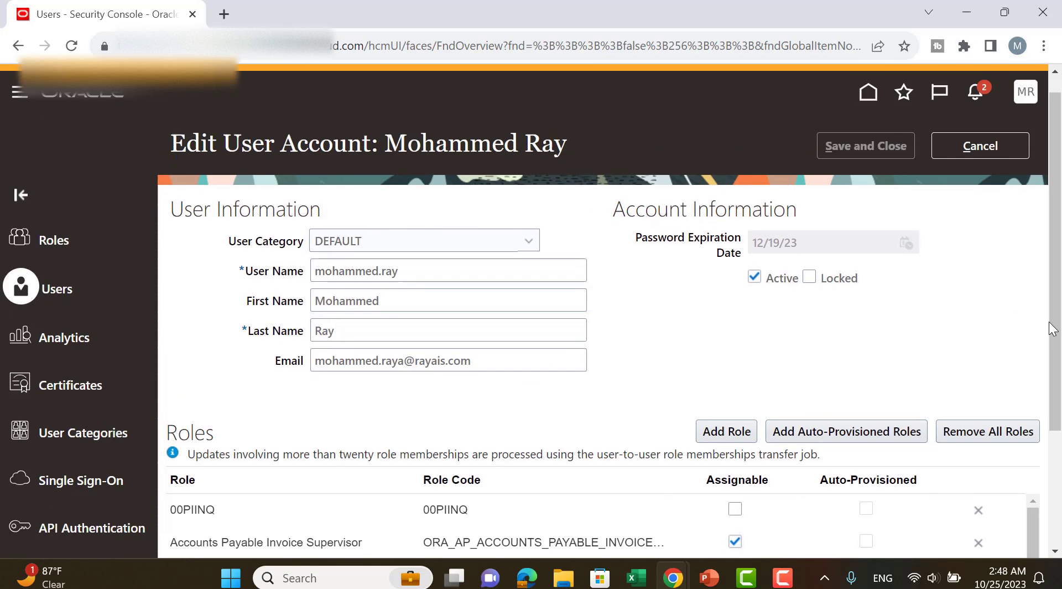
Remove the Application Implementation Consultant role from the user account, save the change and close the account details.
scroll(898, 373, "down", 3)
scroll(555, 389, "down", 2)
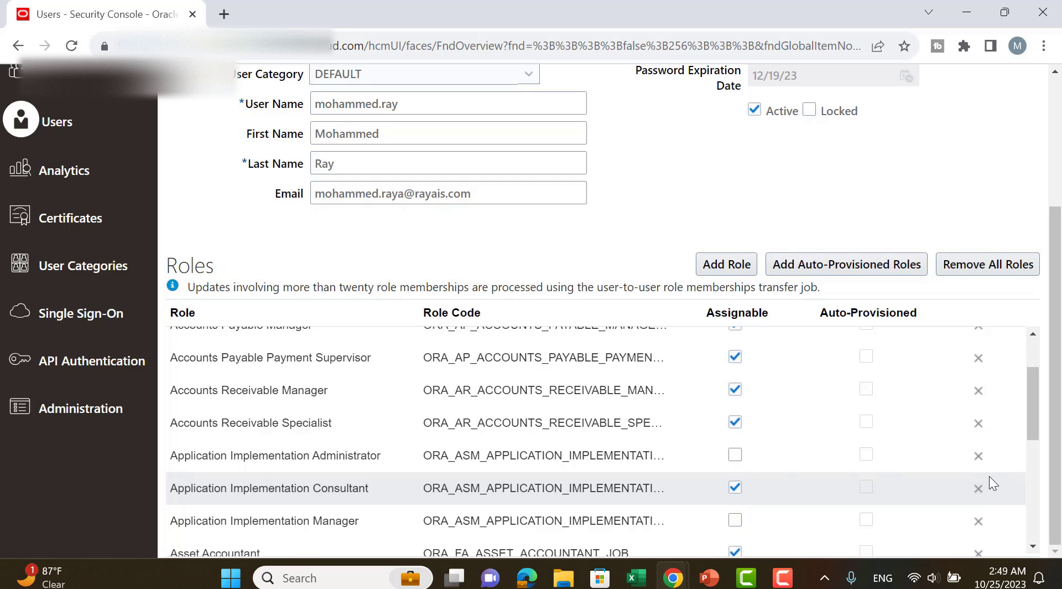
left_click(978, 488)
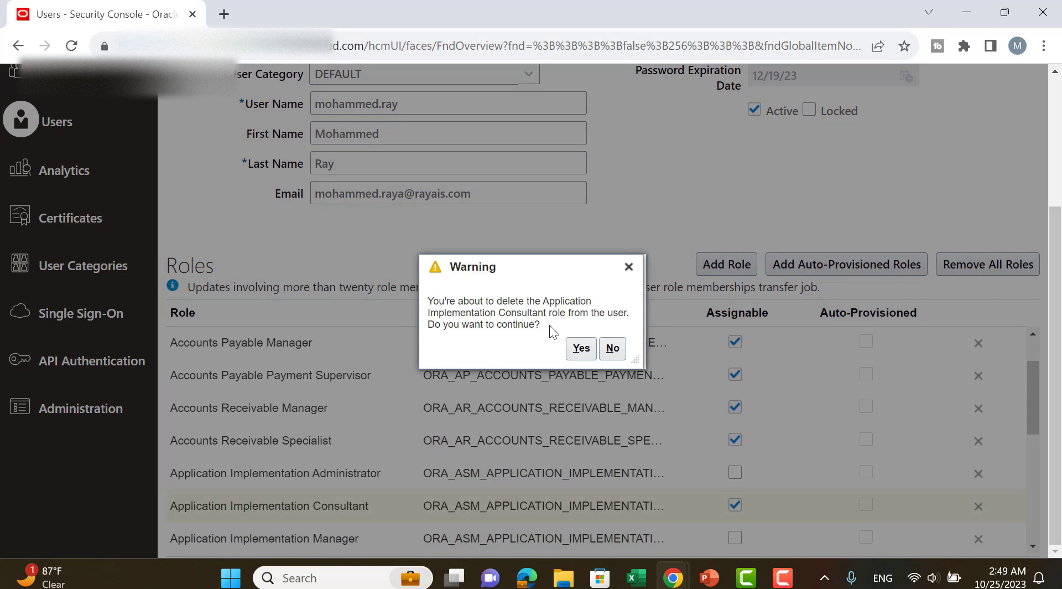
left_click(581, 349)
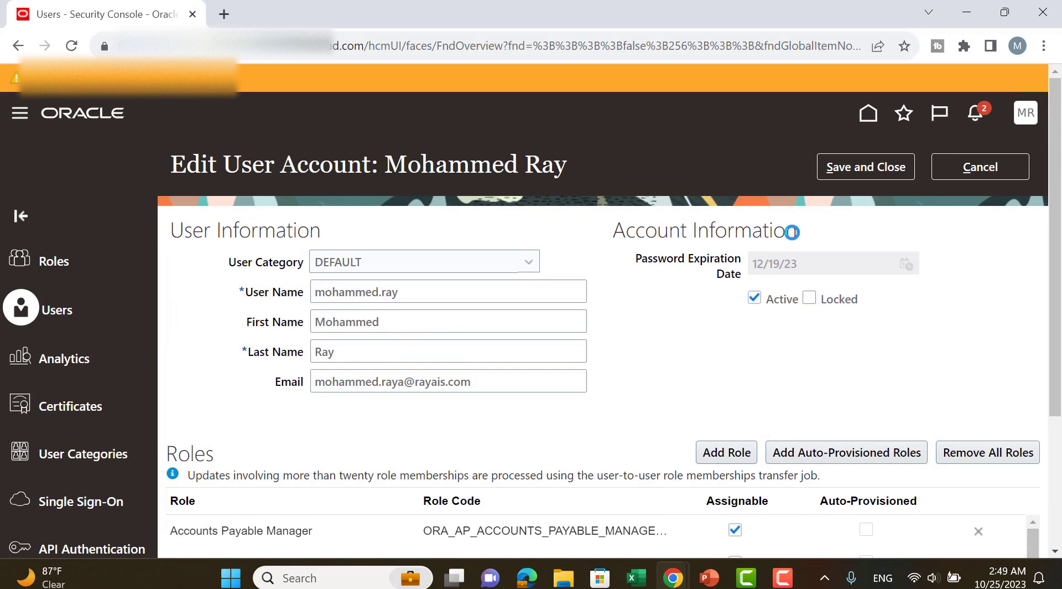
left_click(828, 168)
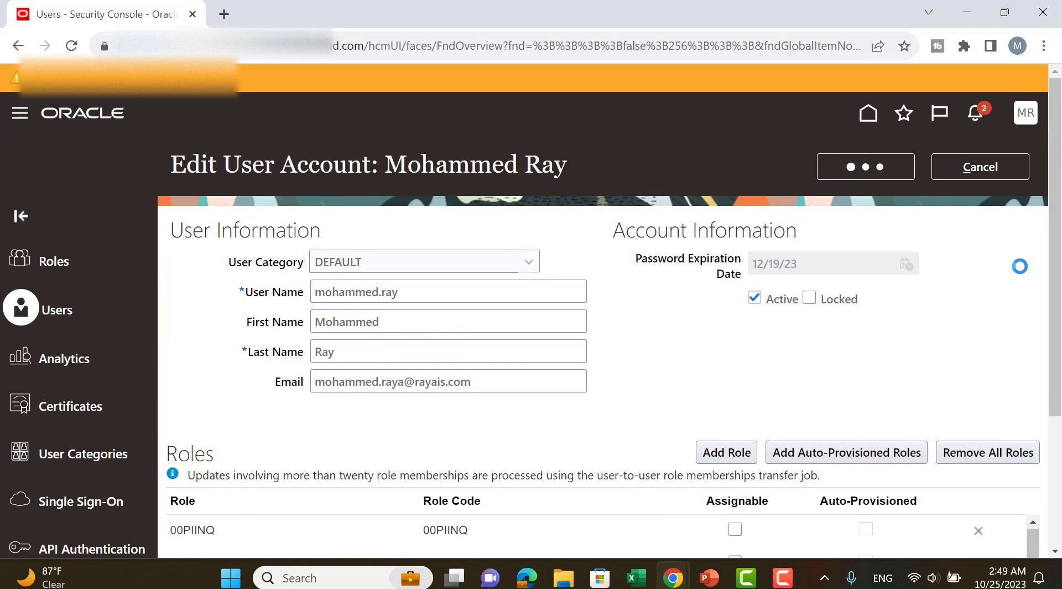
left_click(985, 168)
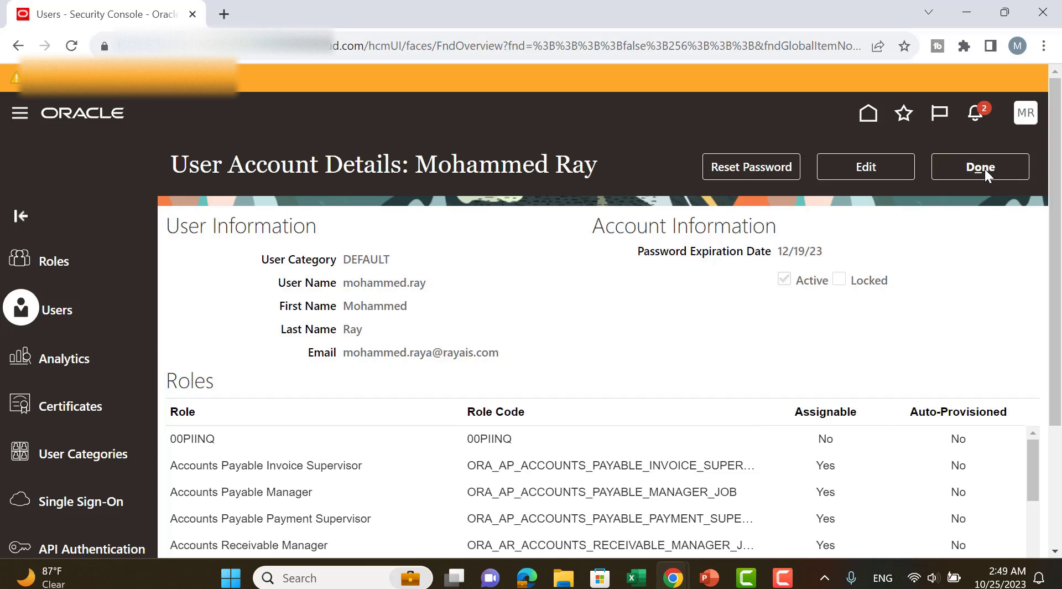
Duplicate the Security Console browser tab and open the Scheduled Processes page in the original tab.
right_click(119, 16)
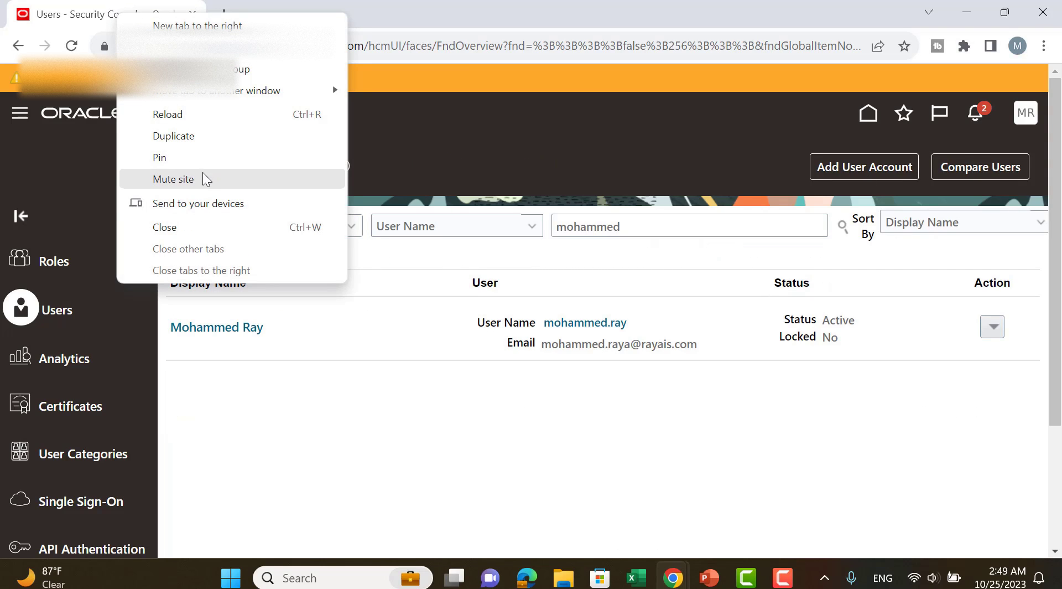
left_click(195, 137)
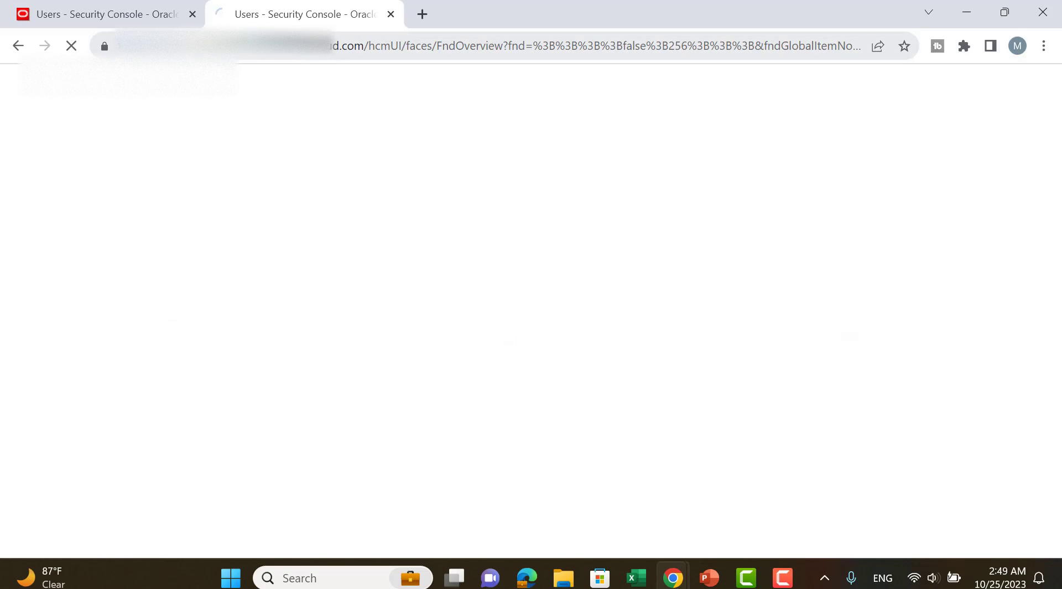
left_click(69, 14)
left_click(20, 113)
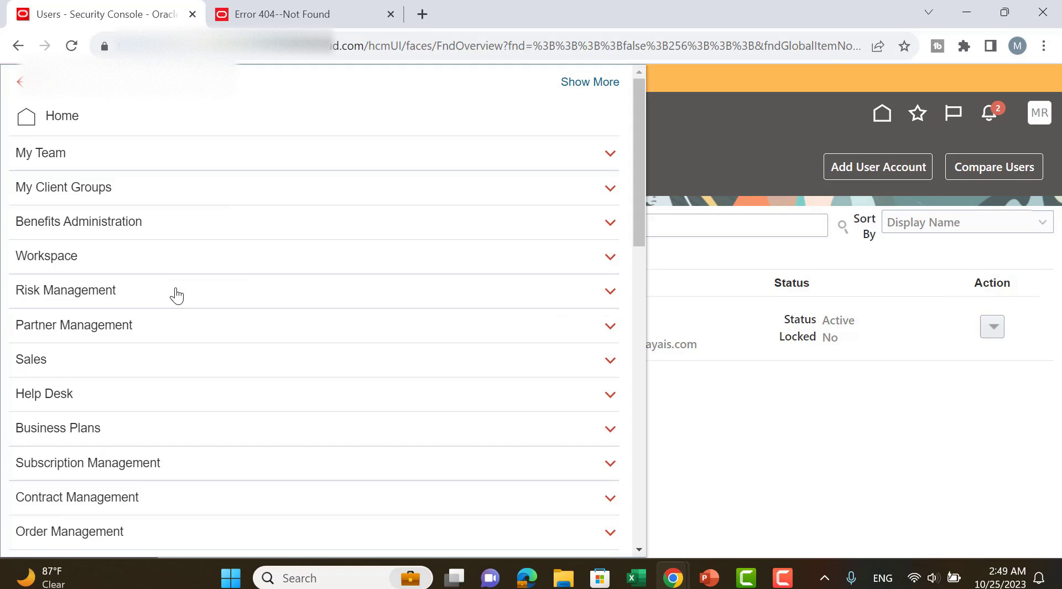
scroll(176, 294, "down", 6)
scroll(176, 294, "down", 9)
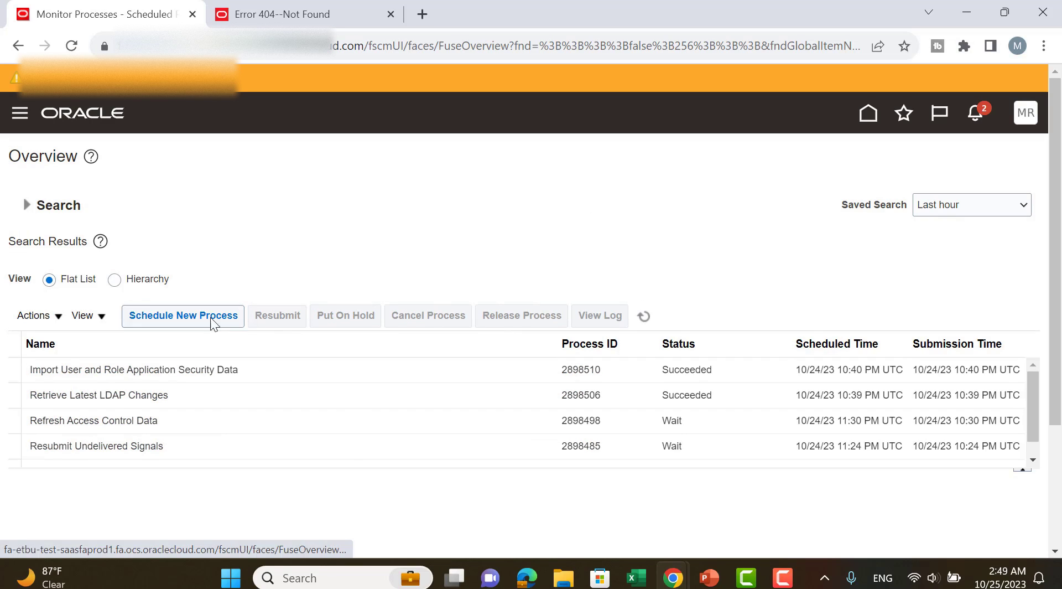
Schedule a new Retrieve Latest LDAP Changes job and submit it.
left_click(211, 322)
left_click(344, 278)
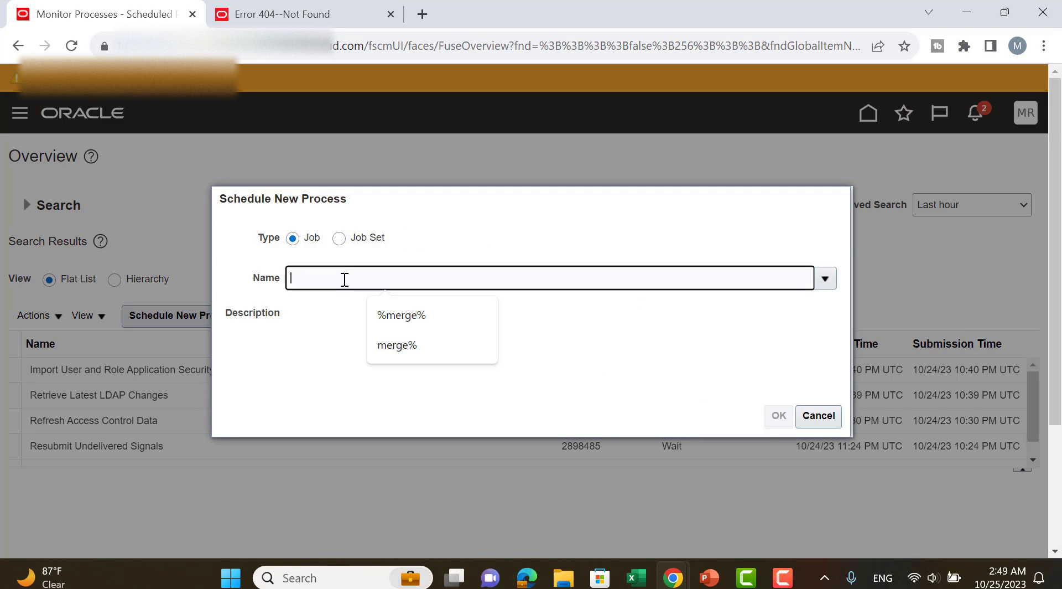
type("Retri")
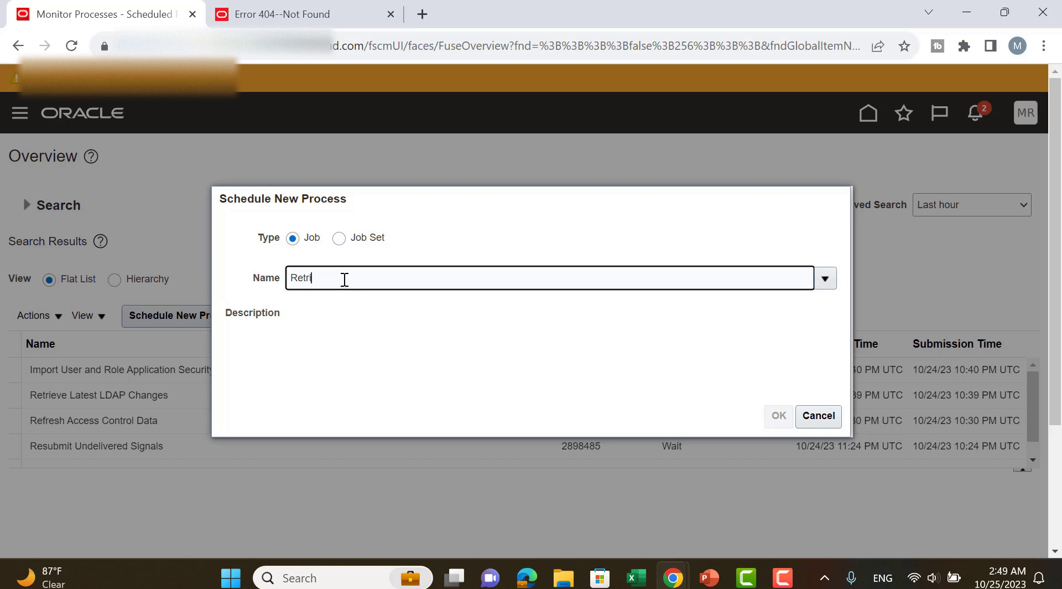
type("ev")
key("Tab")
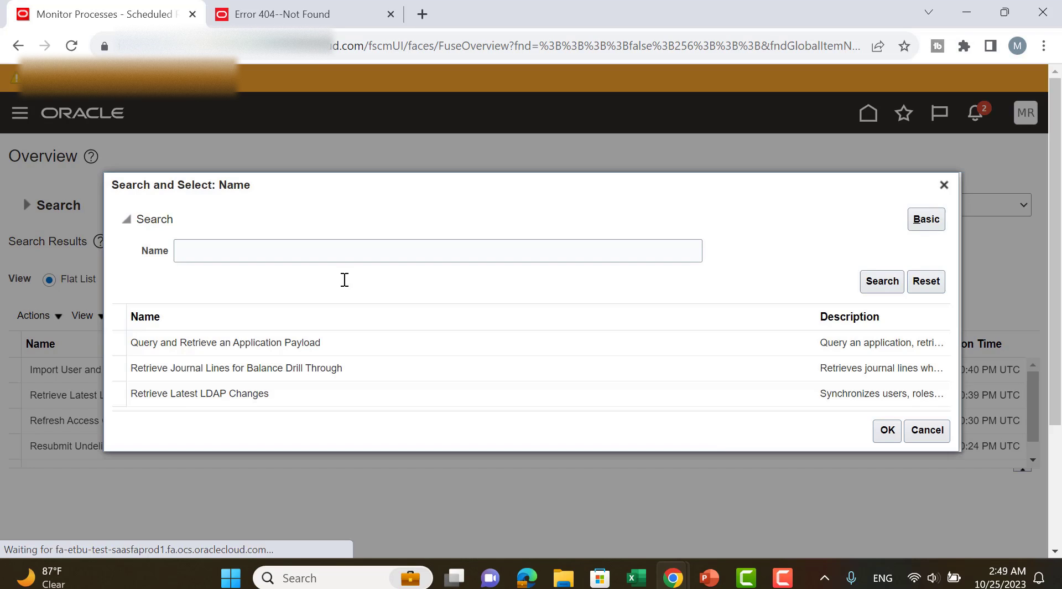
left_click(186, 390)
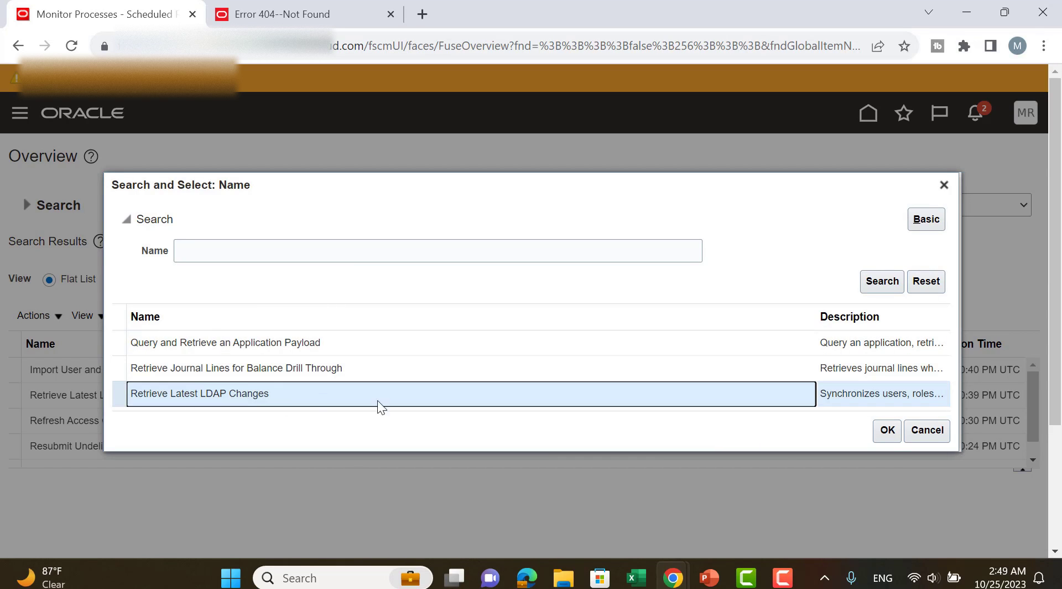
left_click(887, 430)
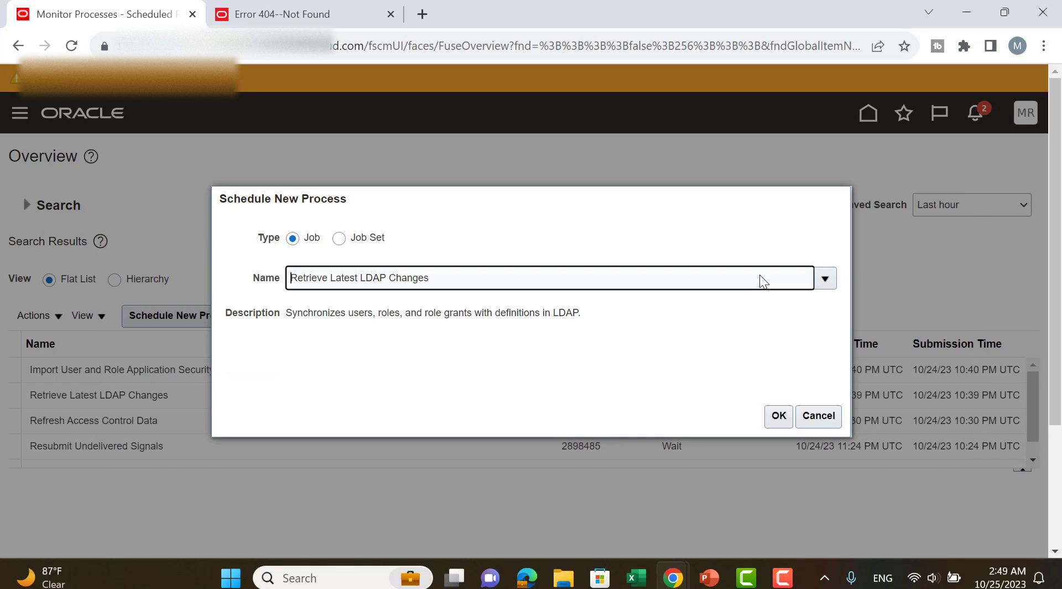
left_click(780, 416)
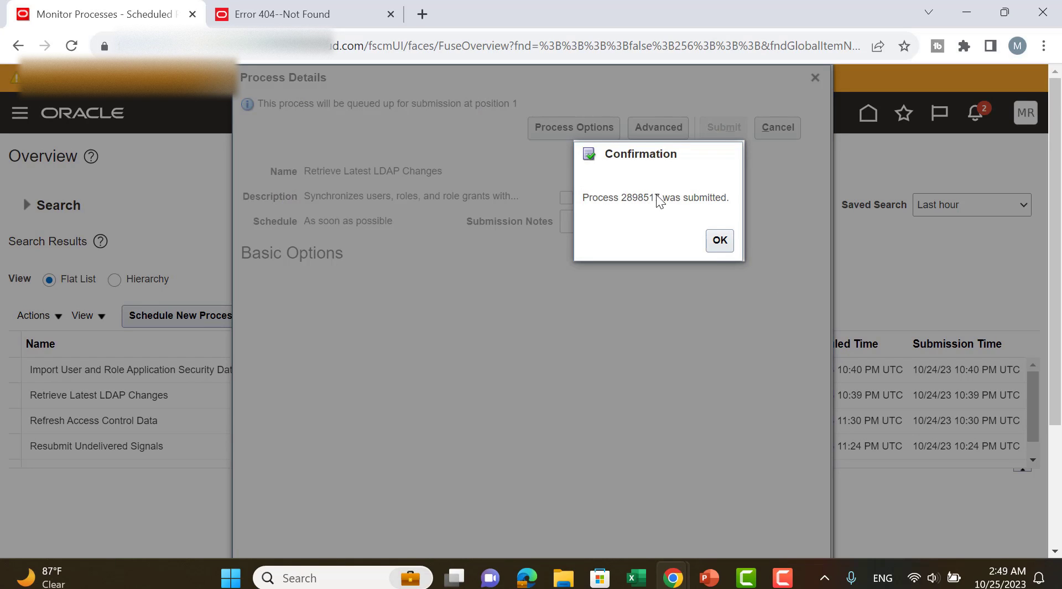
left_click(720, 240)
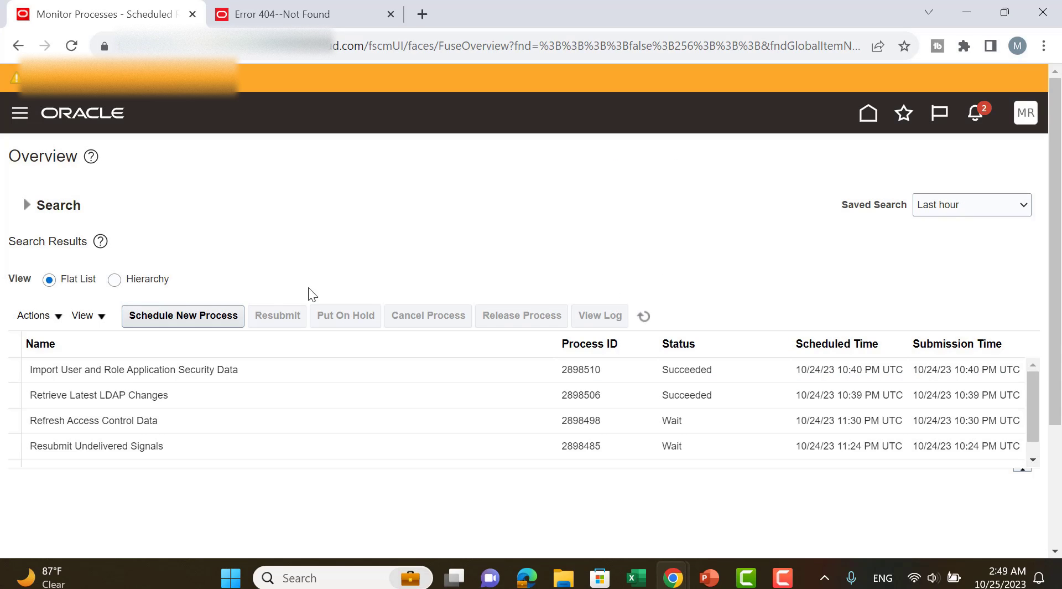
Refresh the process list to check the status of the submitted Retrieve Latest LDAP Changes job.
left_click(652, 317)
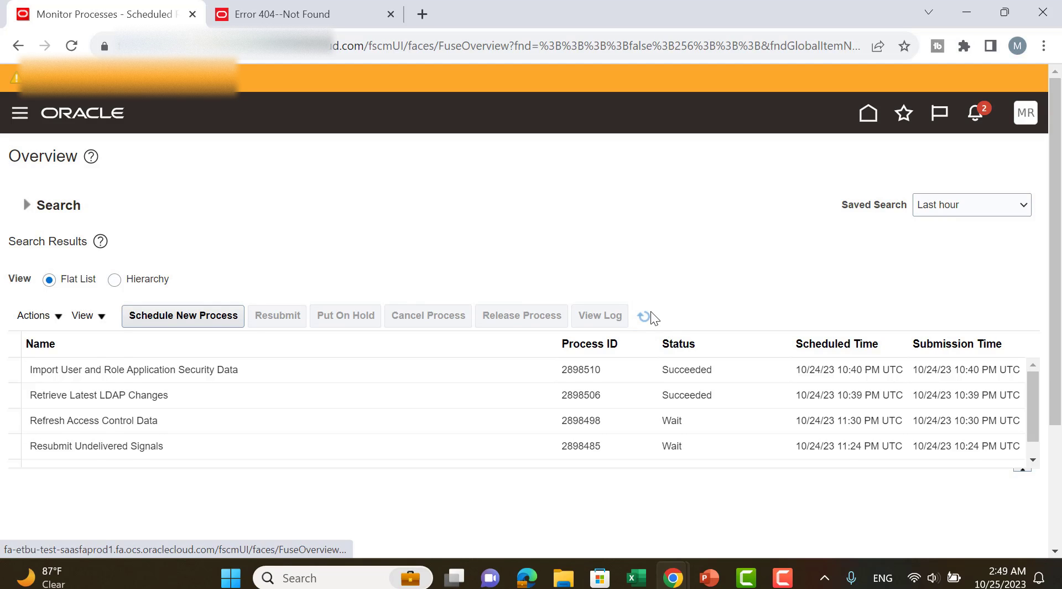
left_click(645, 320)
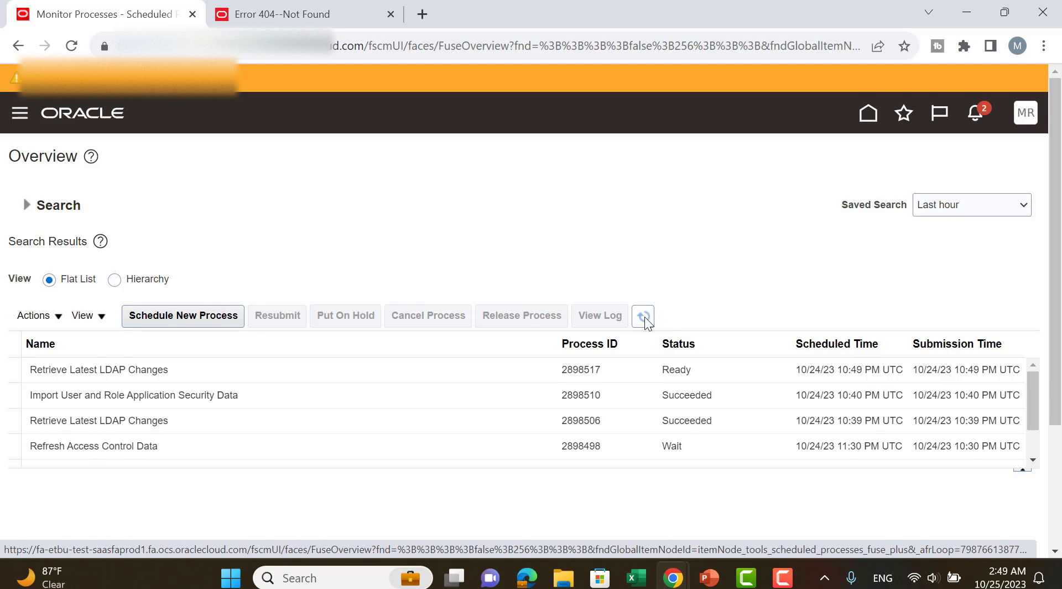
left_click(645, 320)
left_click(644, 318)
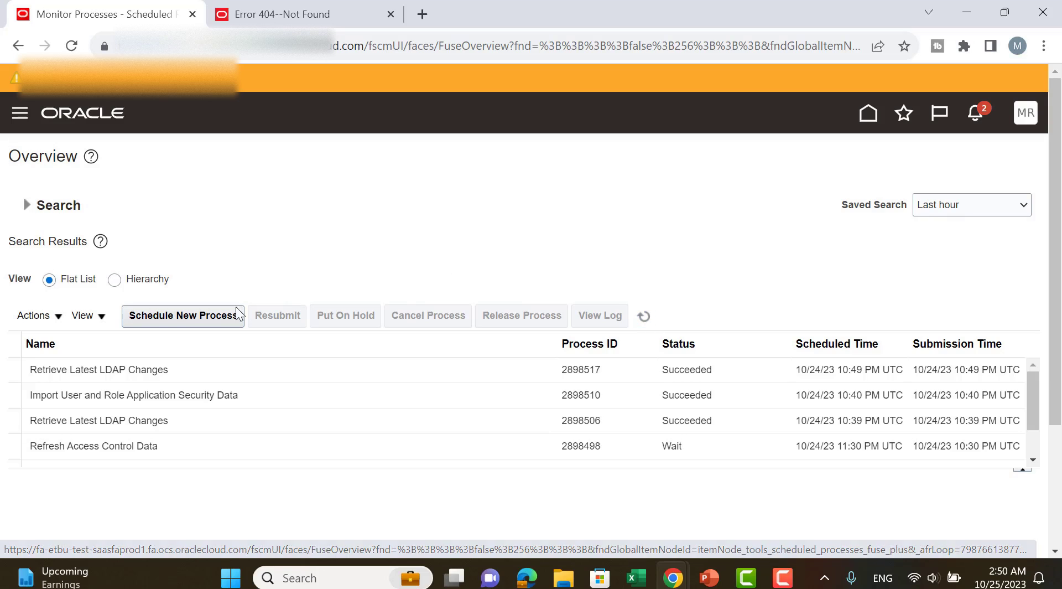
Schedule a new Import User and Role Application Security Data job and submit it.
left_click(183, 315)
left_click_drag(453, 286, 266, 285)
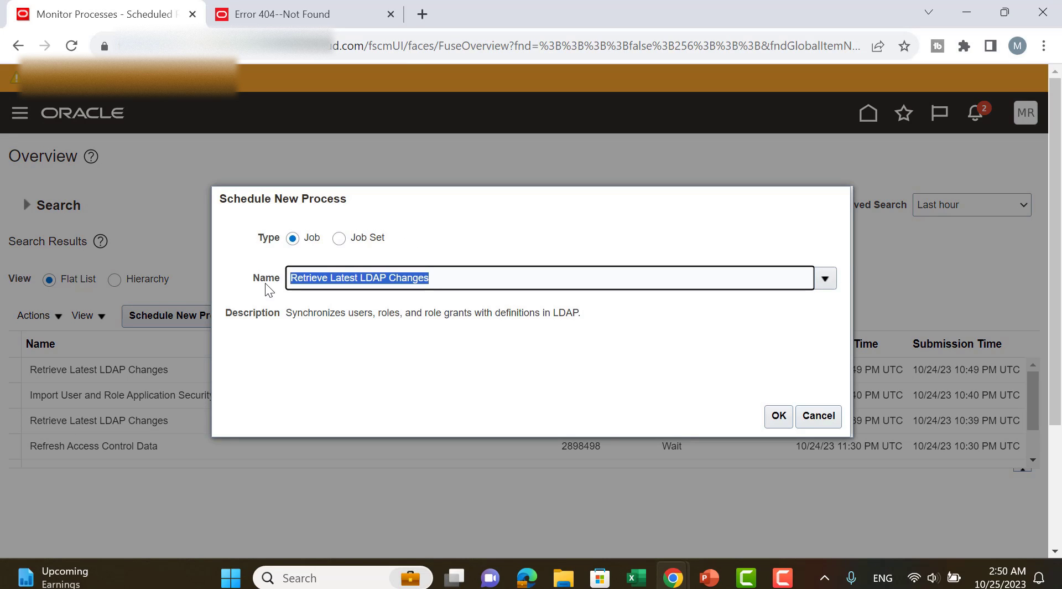
type("im")
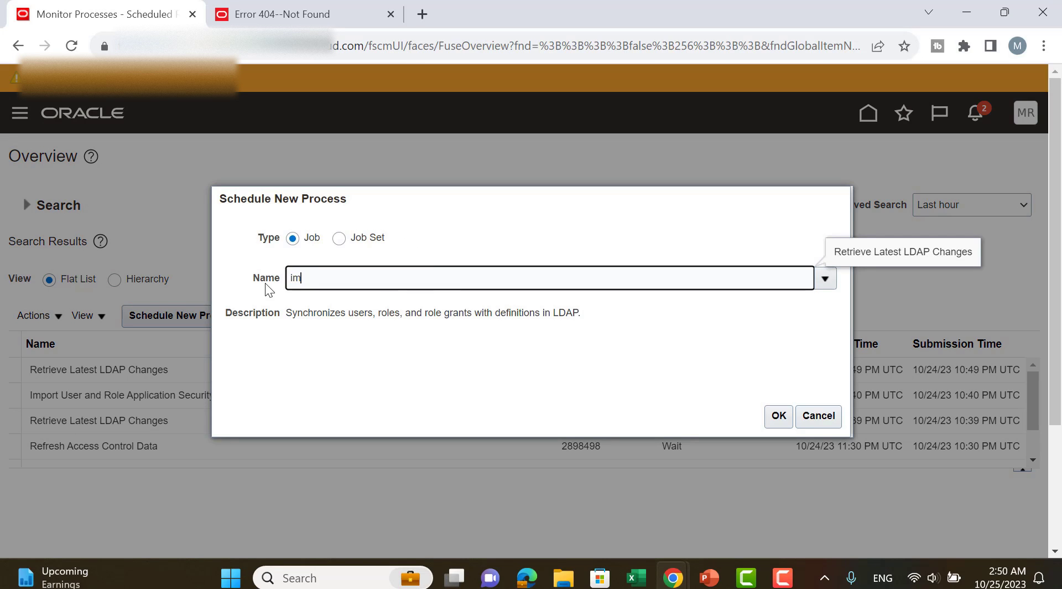
type("port user and role")
key("Tab")
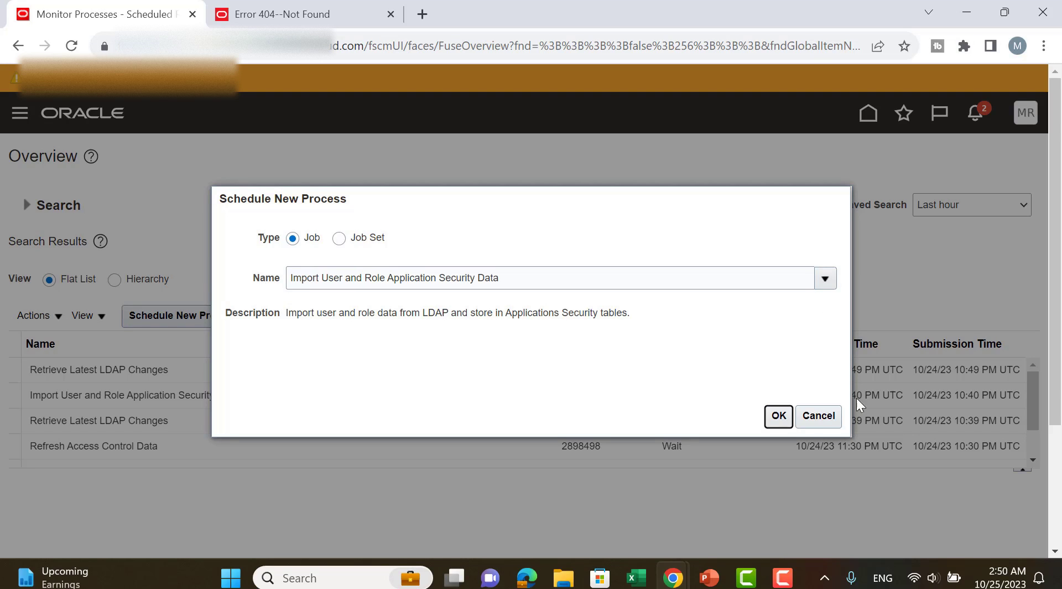
left_click(778, 415)
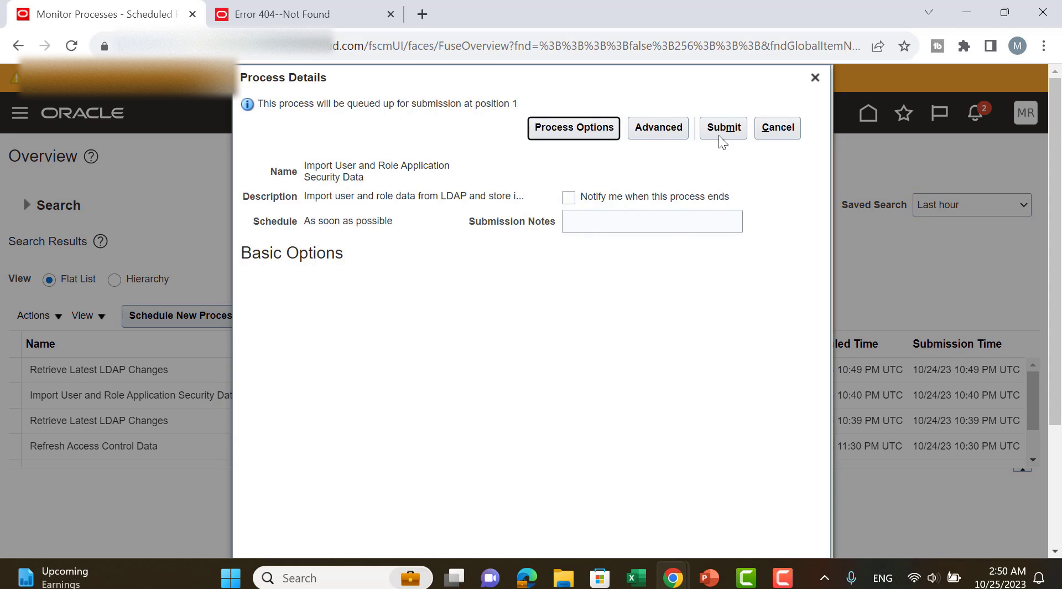
left_click(720, 131)
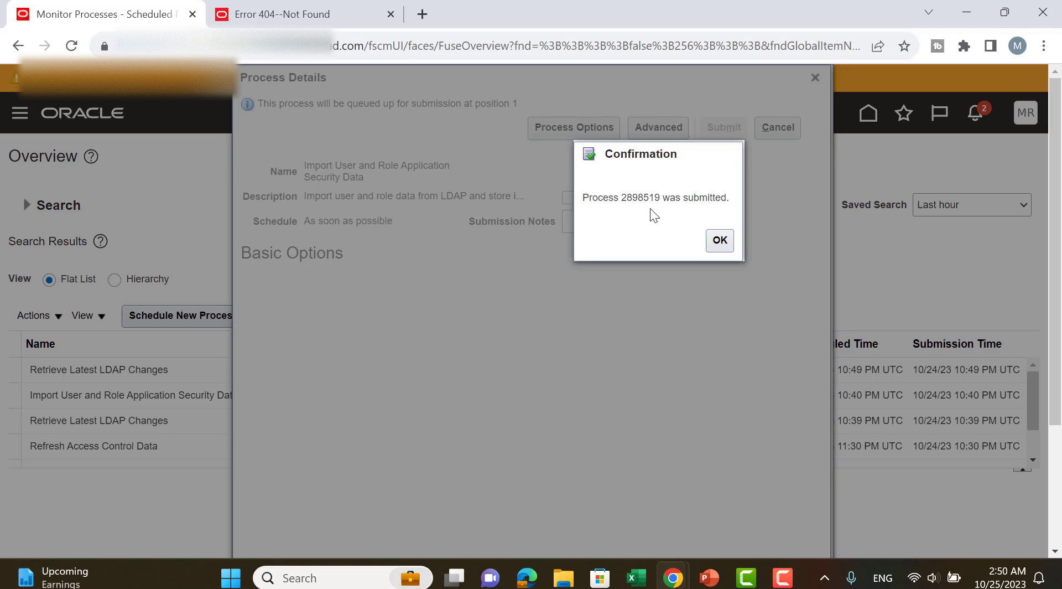
left_click(720, 240)
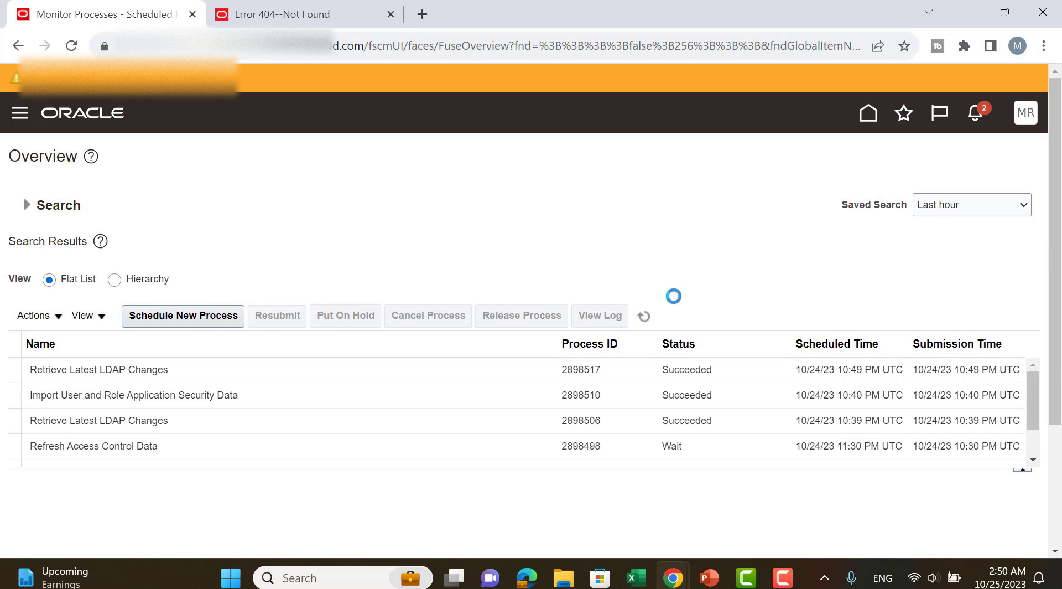
Refresh the process list repeatedly to follow the status of the Import User and Role Application Security Data job.
left_click(644, 315)
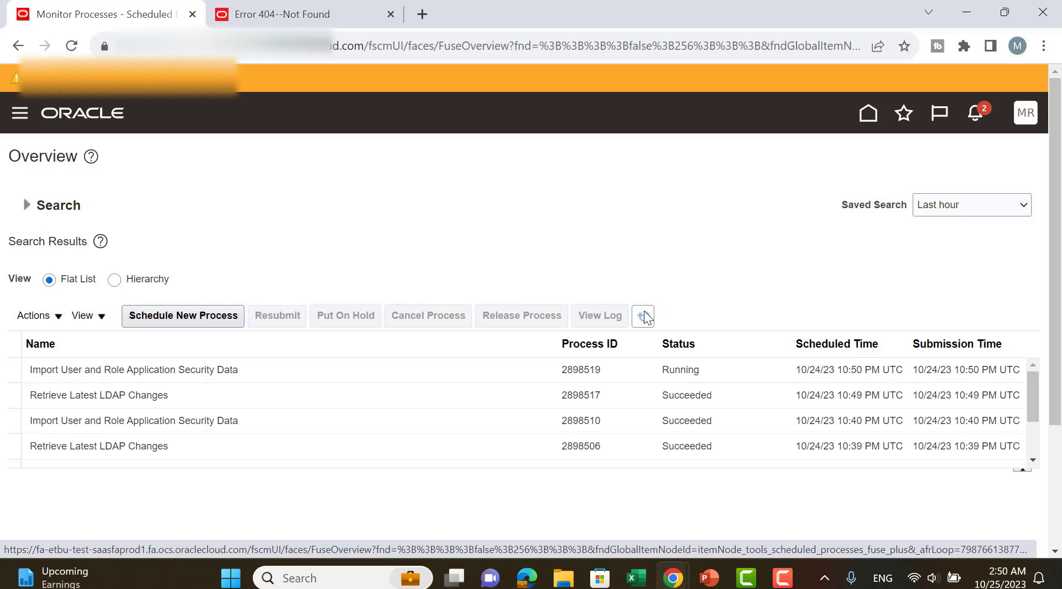
left_click(644, 316)
left_click(644, 316)
left_click(645, 311)
left_click(644, 312)
left_click(645, 311)
left_click(645, 312)
left_click(645, 312)
left_click(644, 312)
left_click(644, 311)
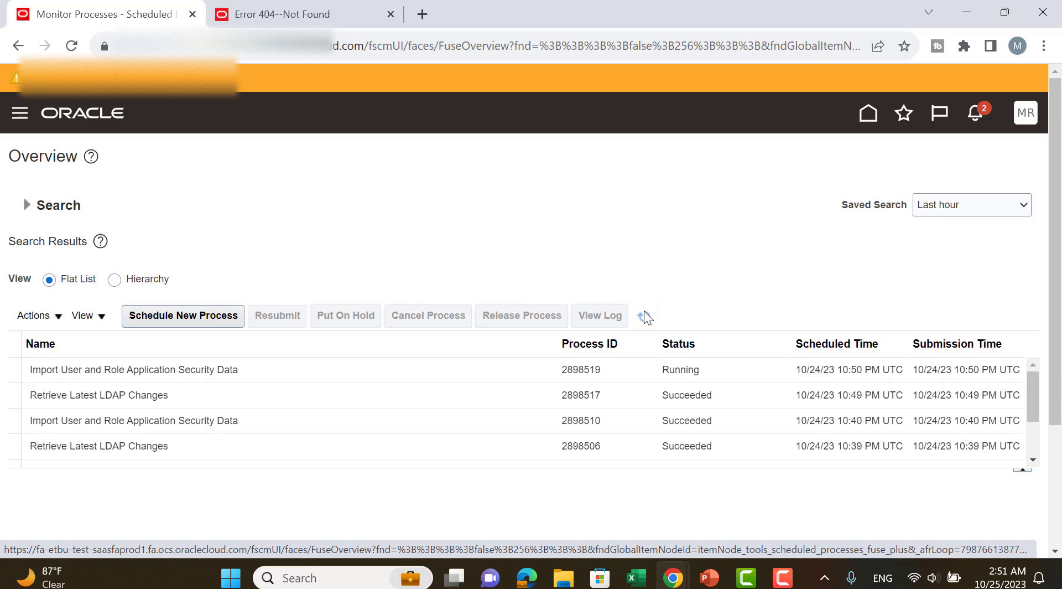
left_click(643, 316)
left_click(644, 317)
left_click(644, 316)
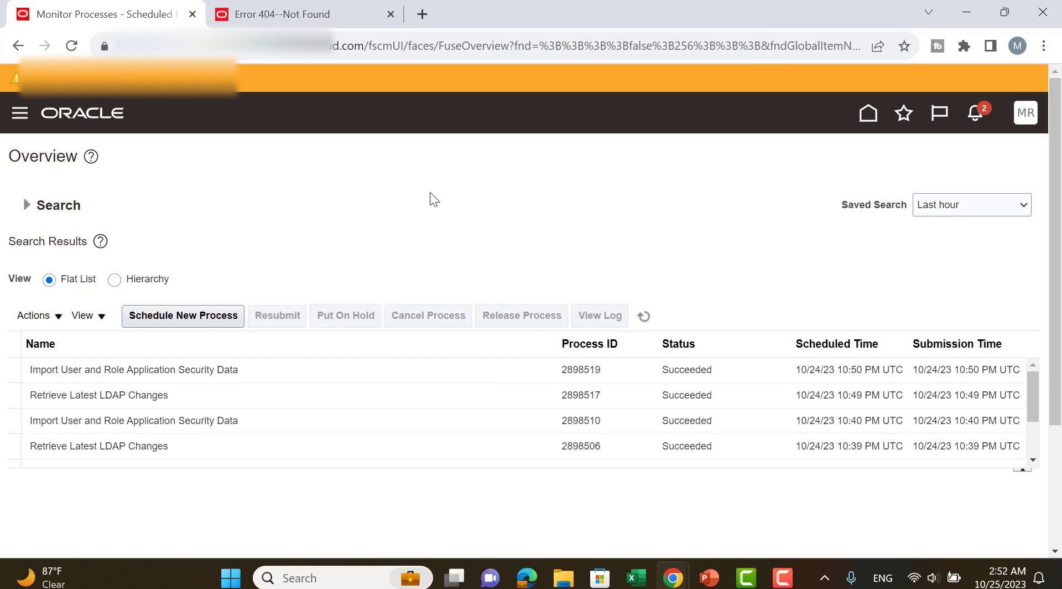
Sign out of the current session and confirm the single sign-off.
left_click(422, 14)
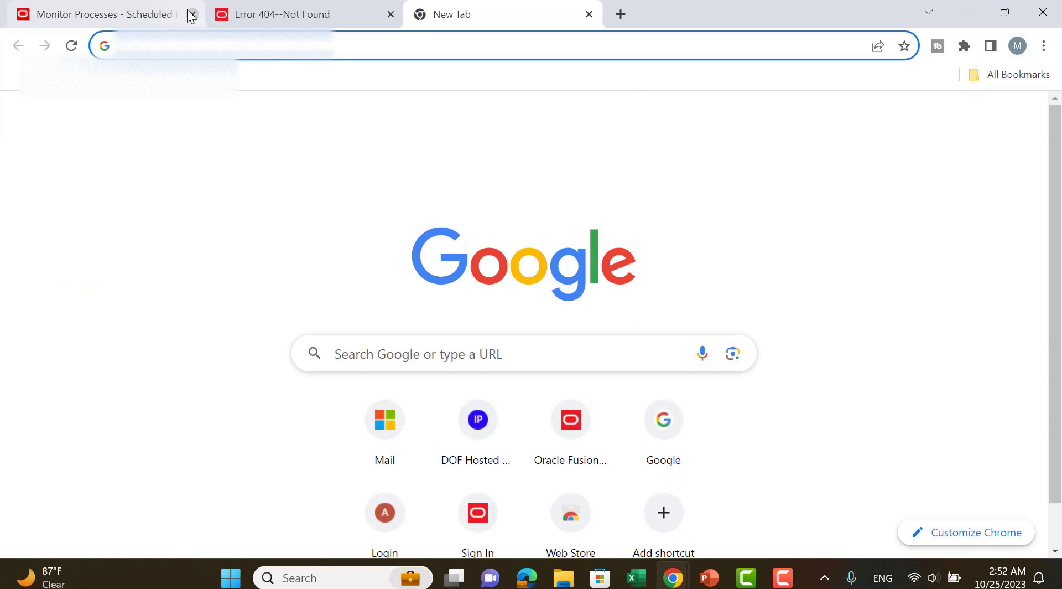
left_click(138, 13)
left_click(1028, 111)
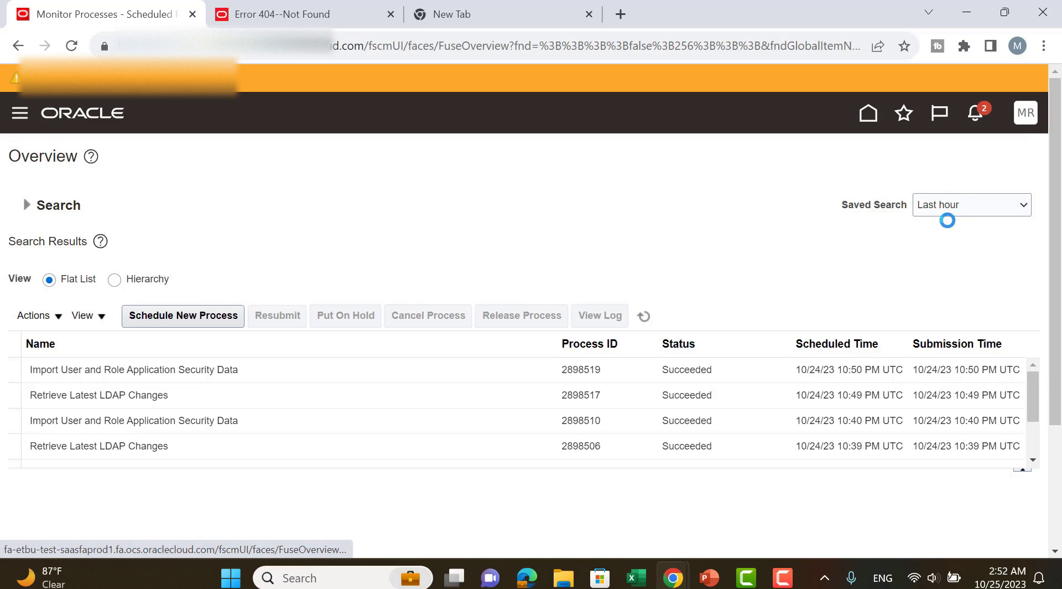
left_click(996, 160)
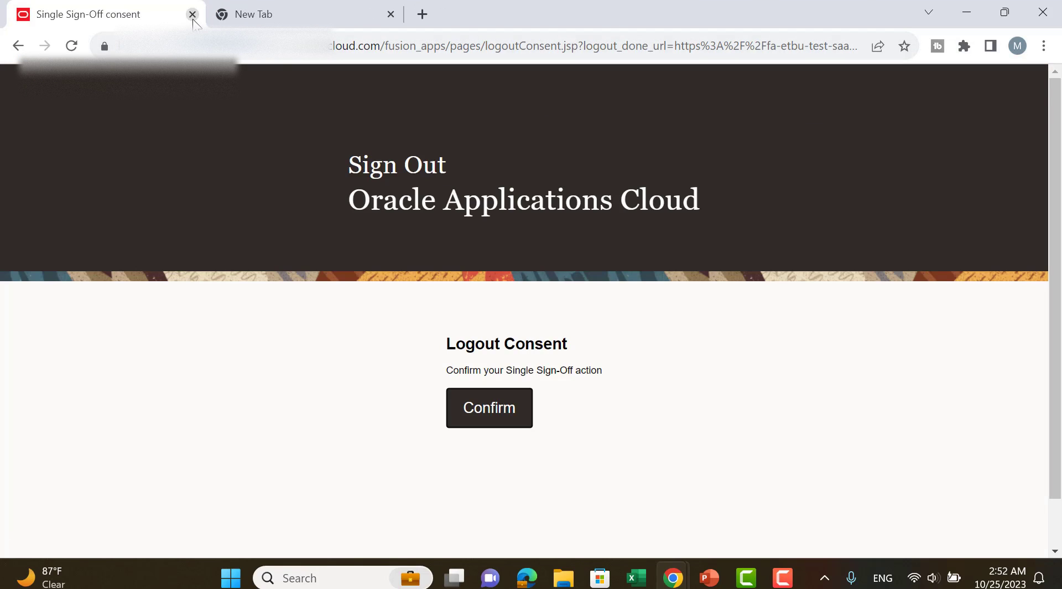
left_click(516, 394)
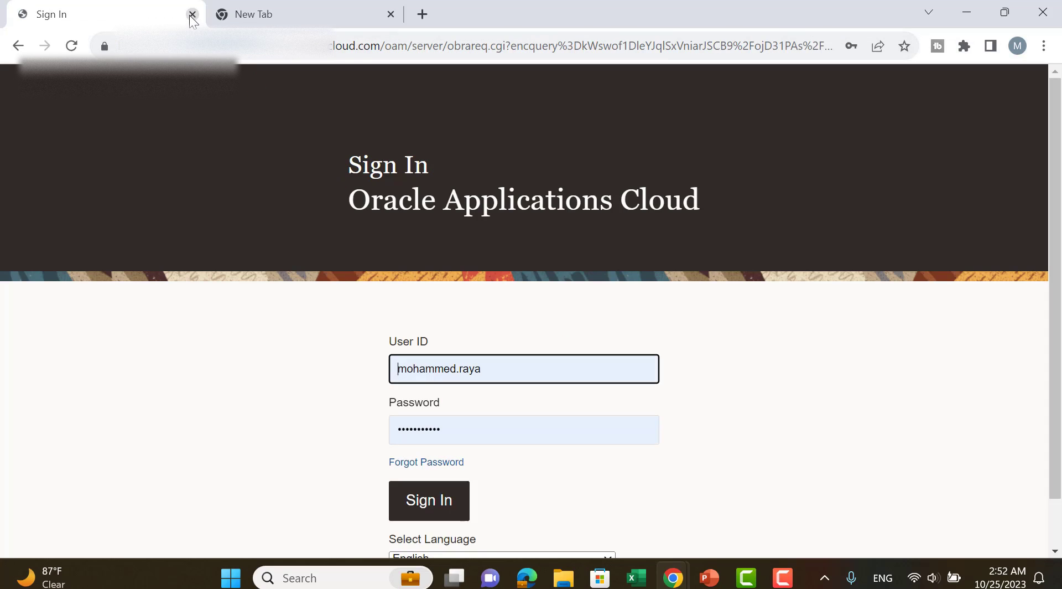
Correct the prefilled user ID to the restricted user's ID and sign in with the saved password.
left_click(505, 366)
key("BackSpace")
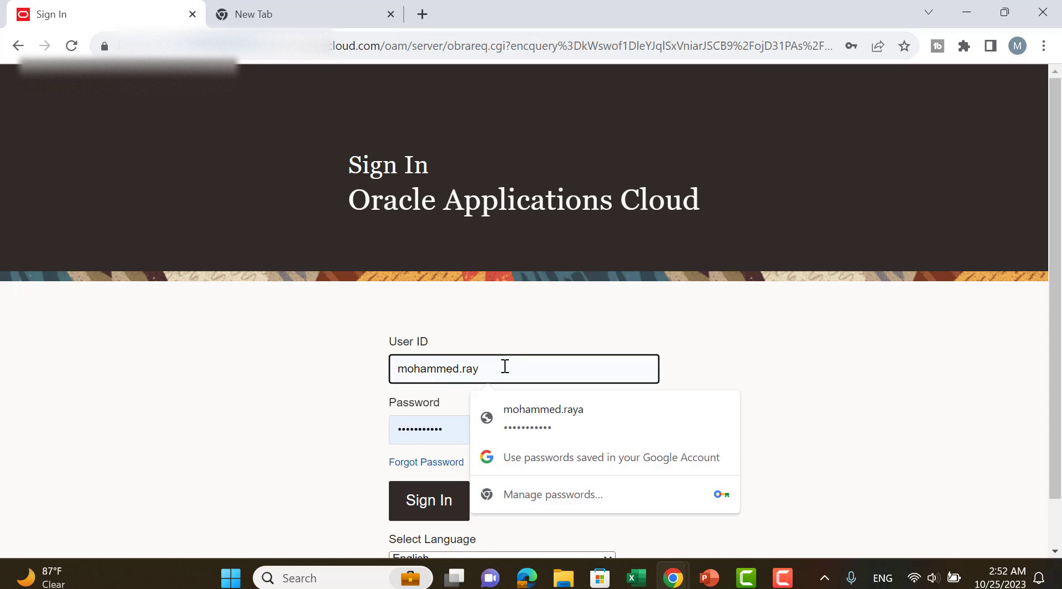
left_click(447, 499)
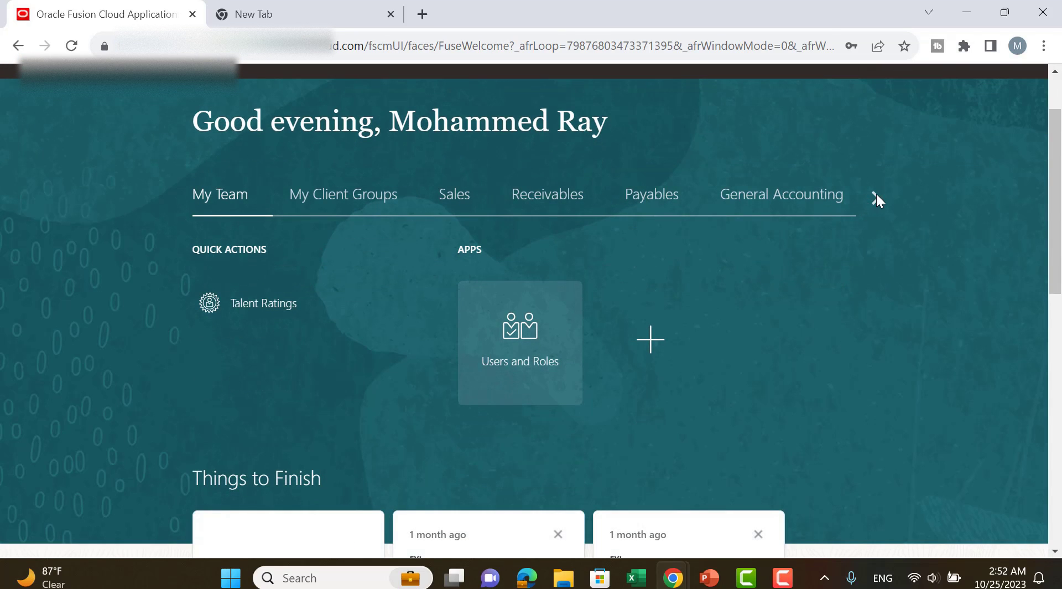
Open Asset Inquiry from the Fixed Assets apps and check which books its Book field offers.
left_click(876, 196)
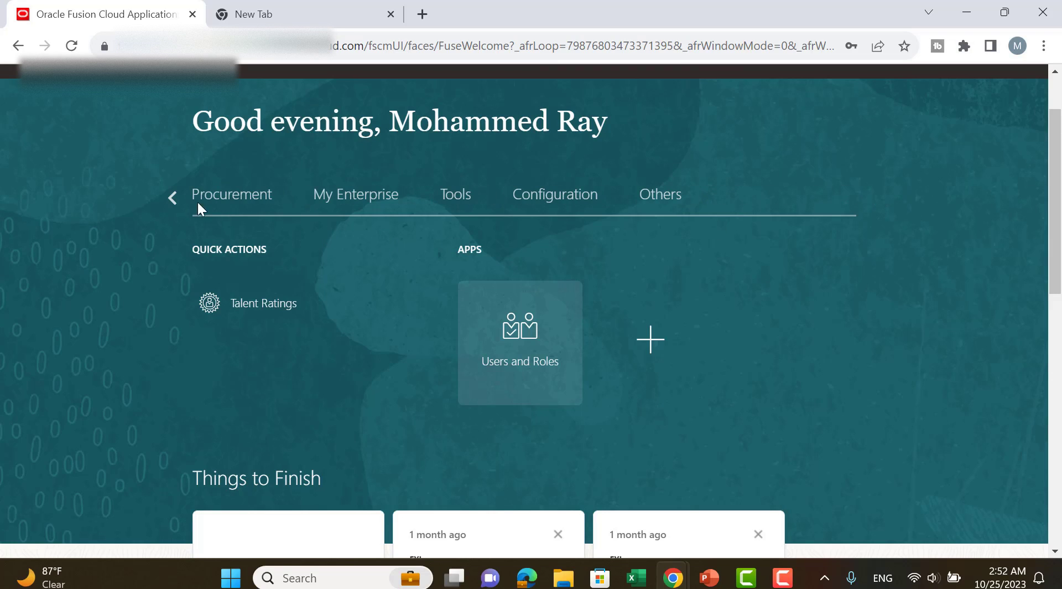
left_click(173, 198)
left_click(736, 197)
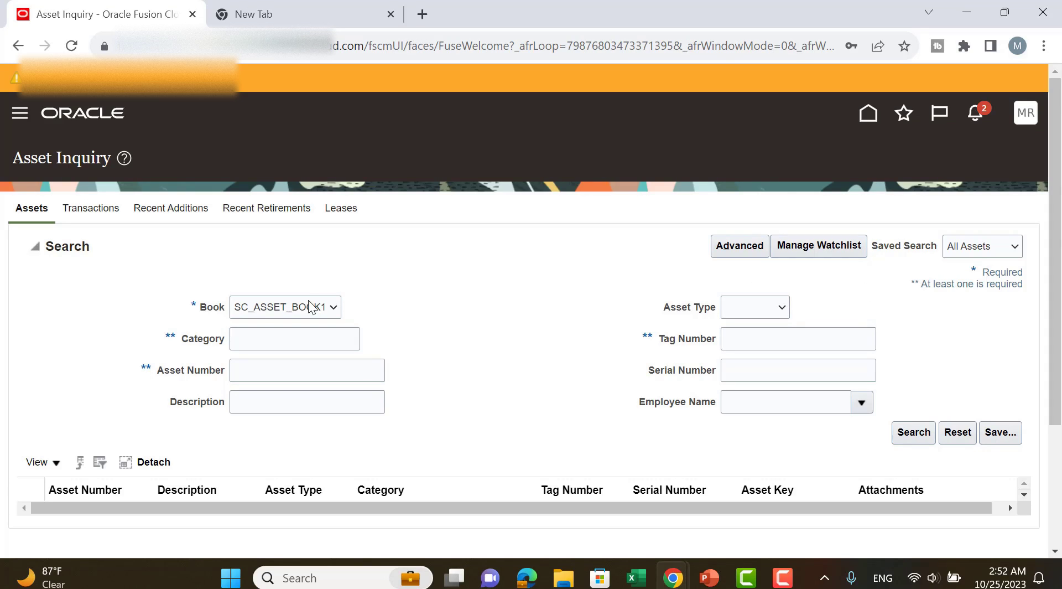
left_click(285, 306)
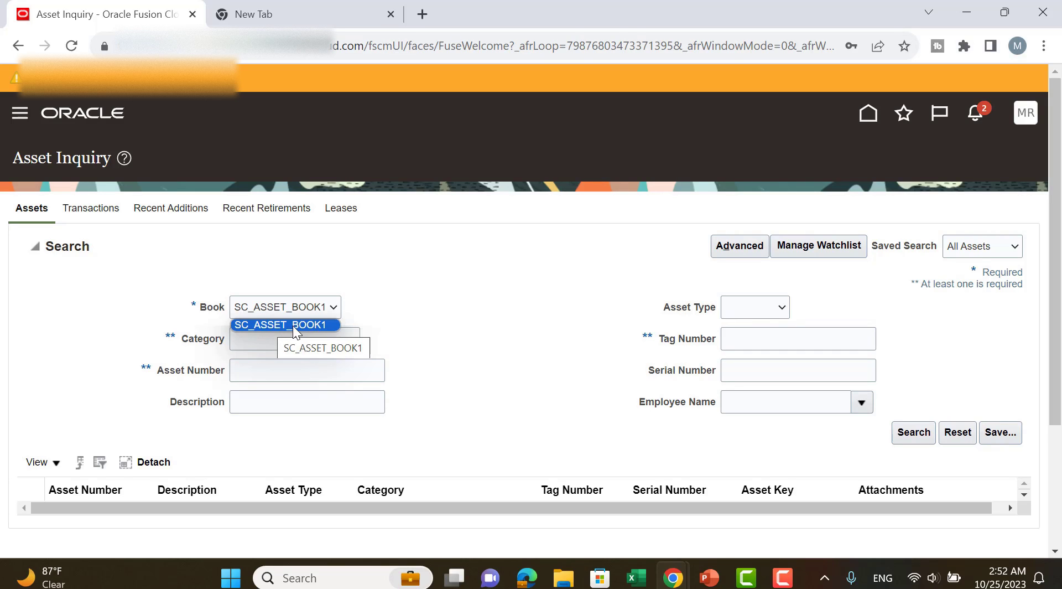
left_click(267, 326)
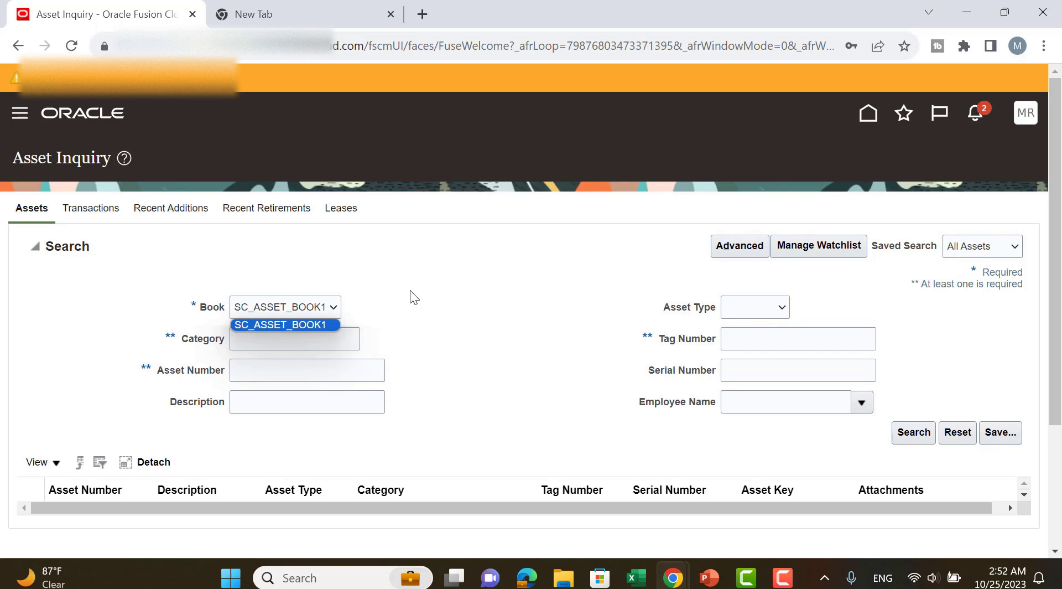
Open the Create Accounting task from the Assets work area and check which books its Book field offers.
left_click(870, 118)
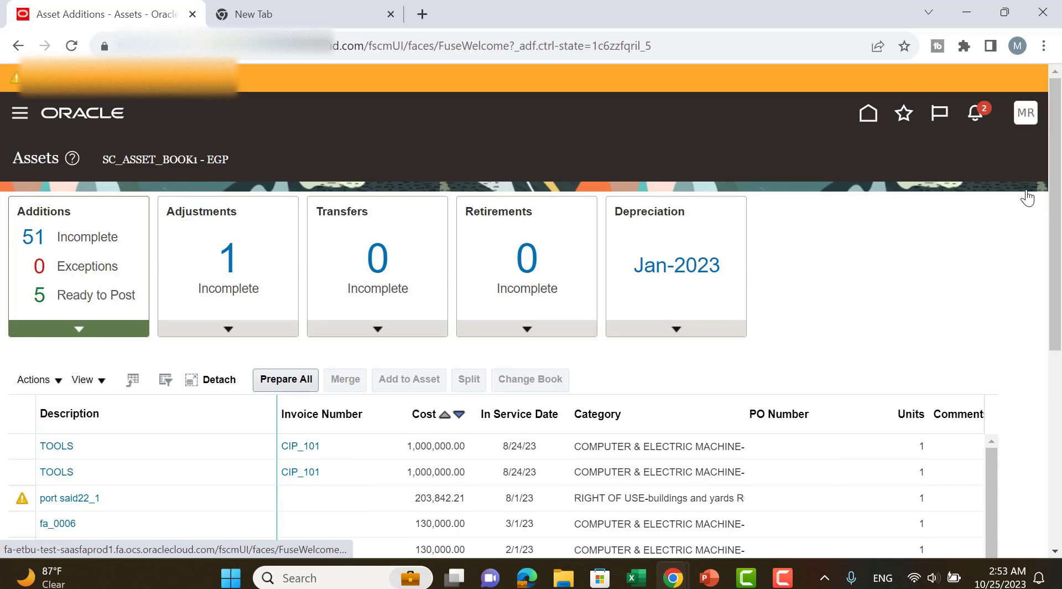
left_click(1028, 195)
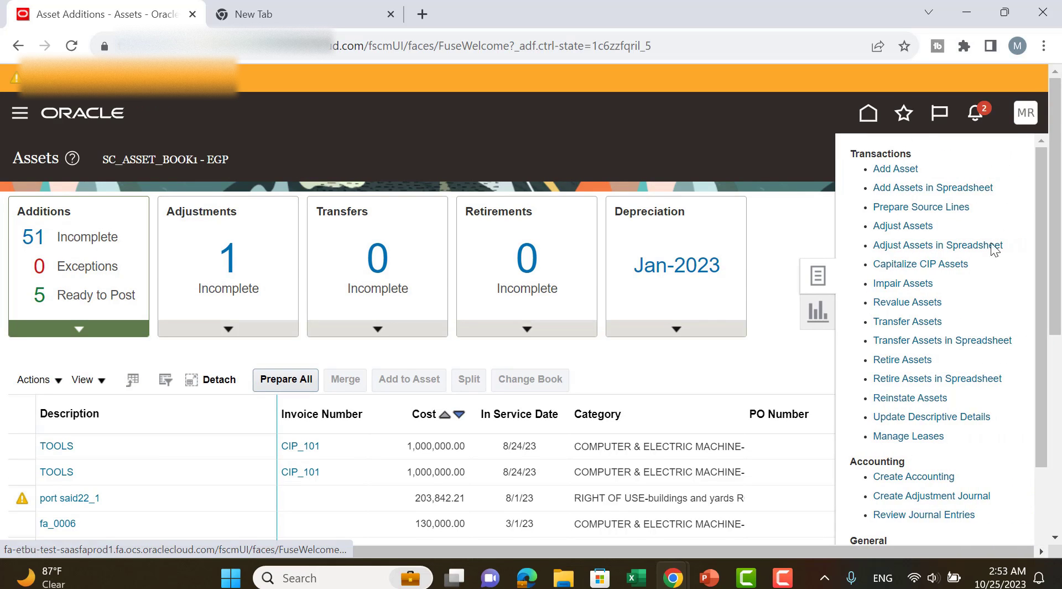
left_click(937, 476)
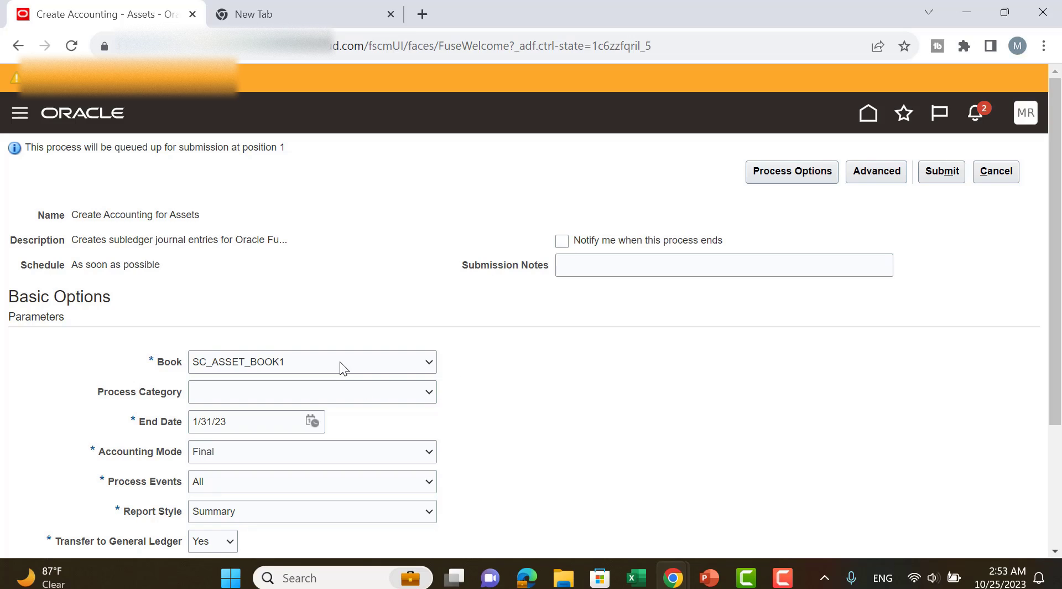
left_click(340, 363)
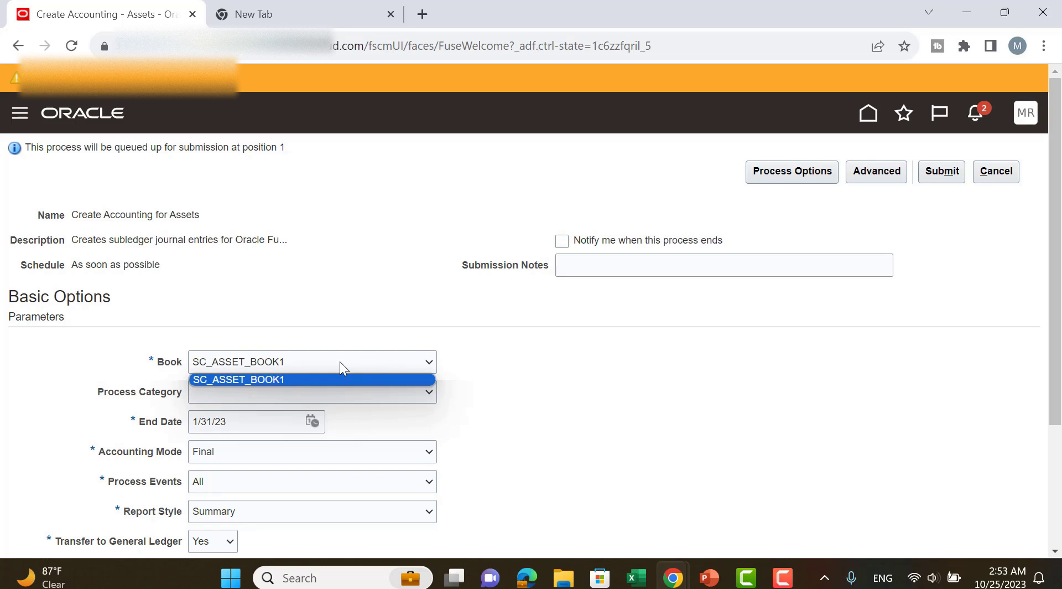
left_click(358, 307)
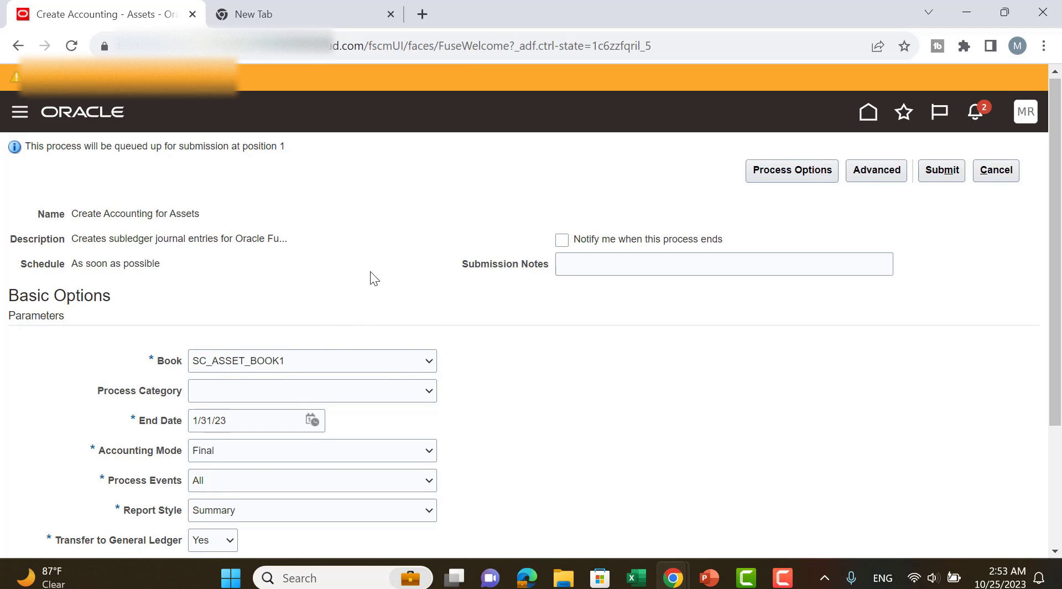
scroll(370, 271, "down", 1)
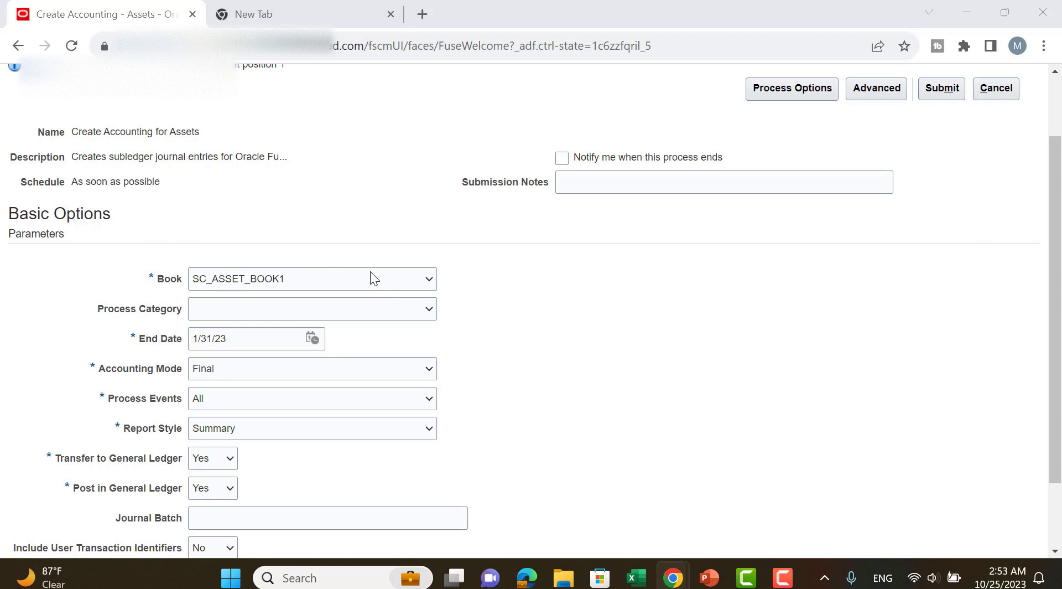
key("alt+Tab")
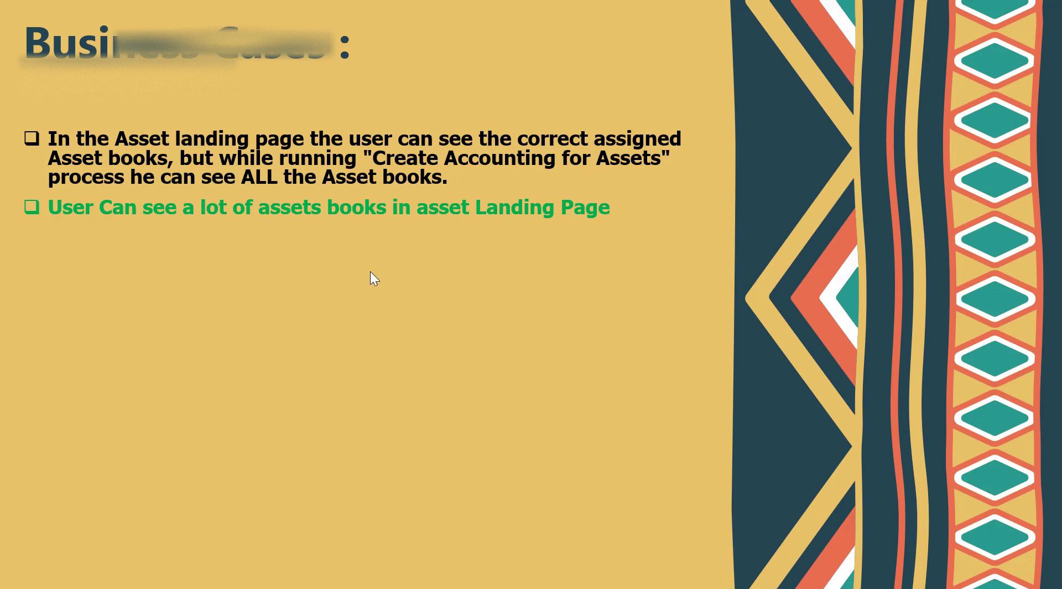
left_click(370, 271)
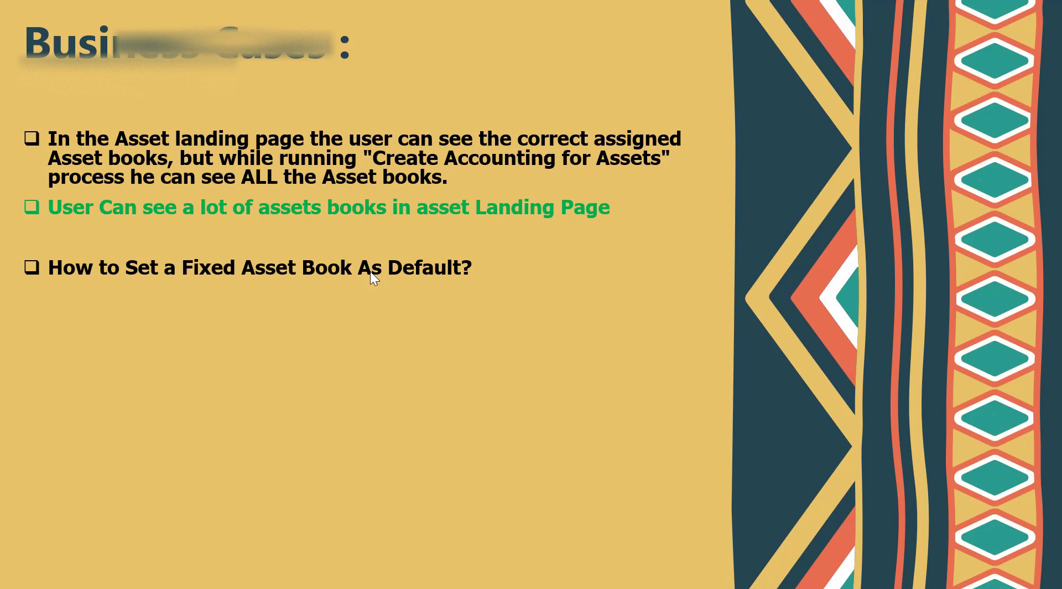
key("alt+Tab")
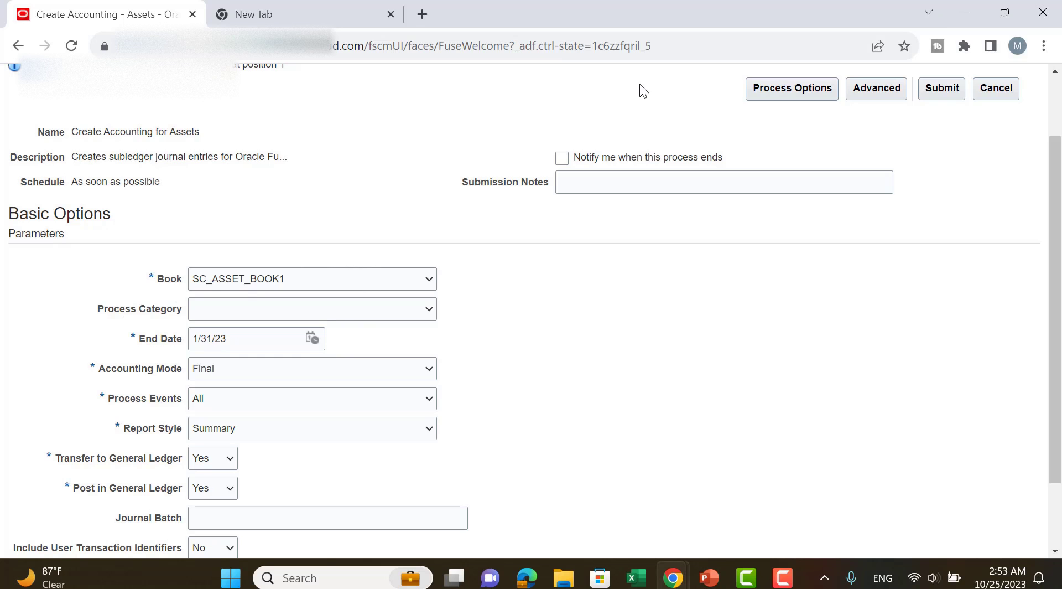
Go to Setup and Maintenance and select the Fixed Assets functional area in the Financials setup.
scroll(891, 194, "up", 2)
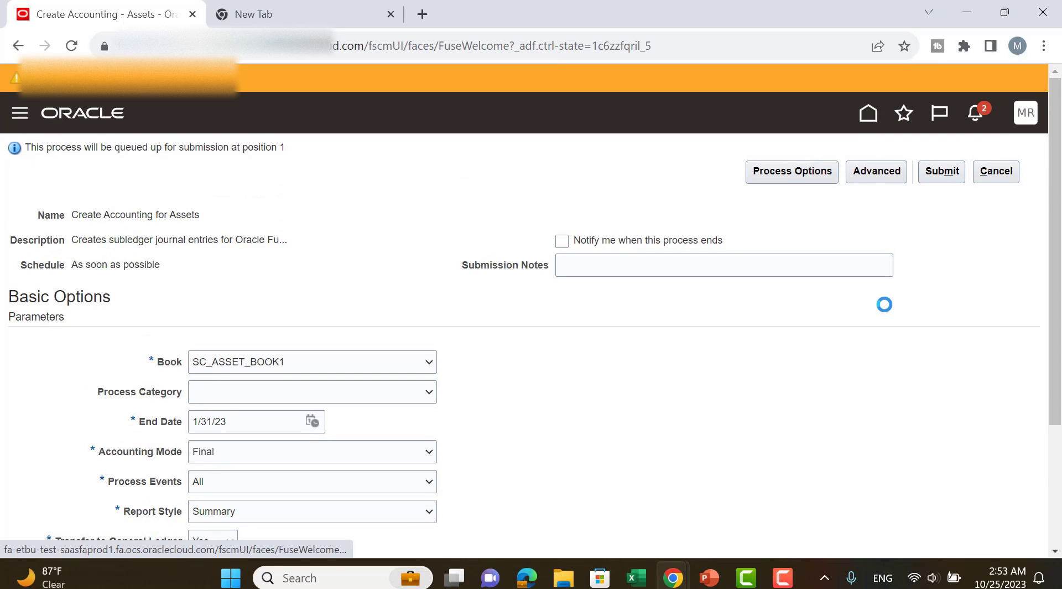
scroll(884, 304, "down", 2)
scroll(1018, 119, "up", 2)
left_click(1024, 123)
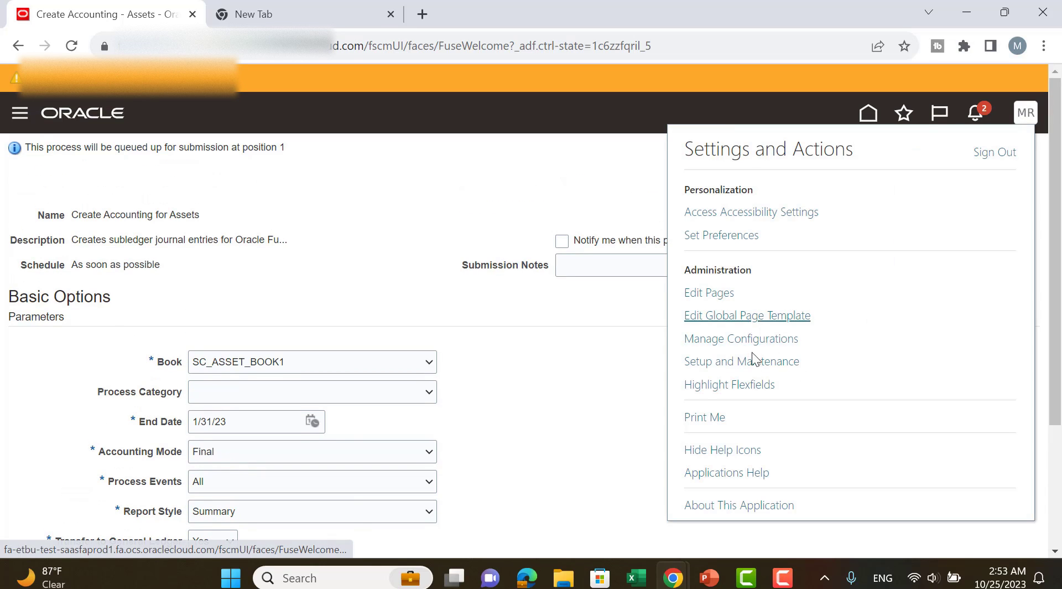
left_click(752, 360)
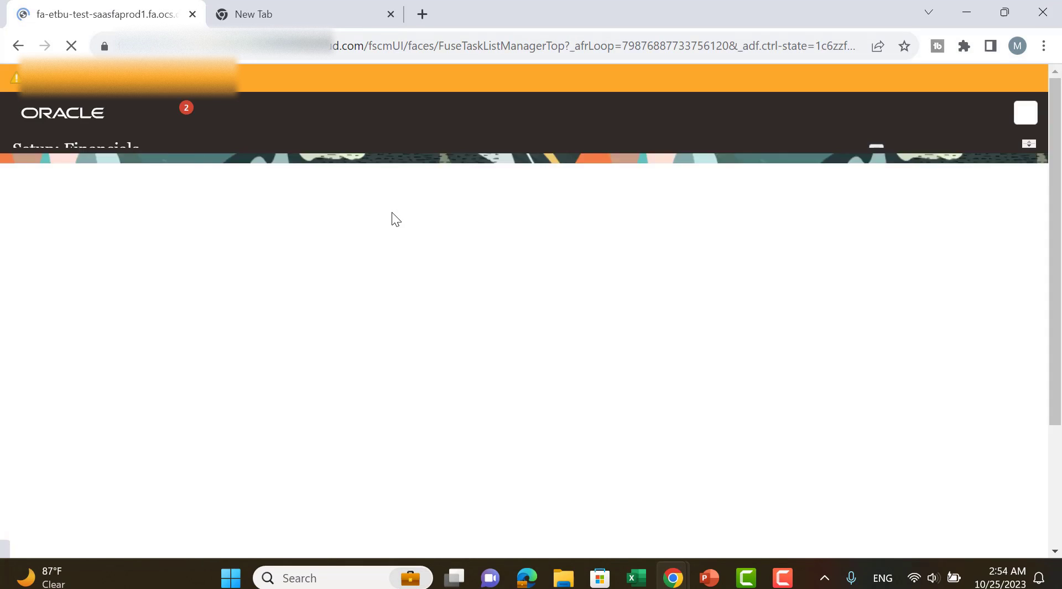
scroll(166, 343, "down", 3)
scroll(117, 421, "down", 2)
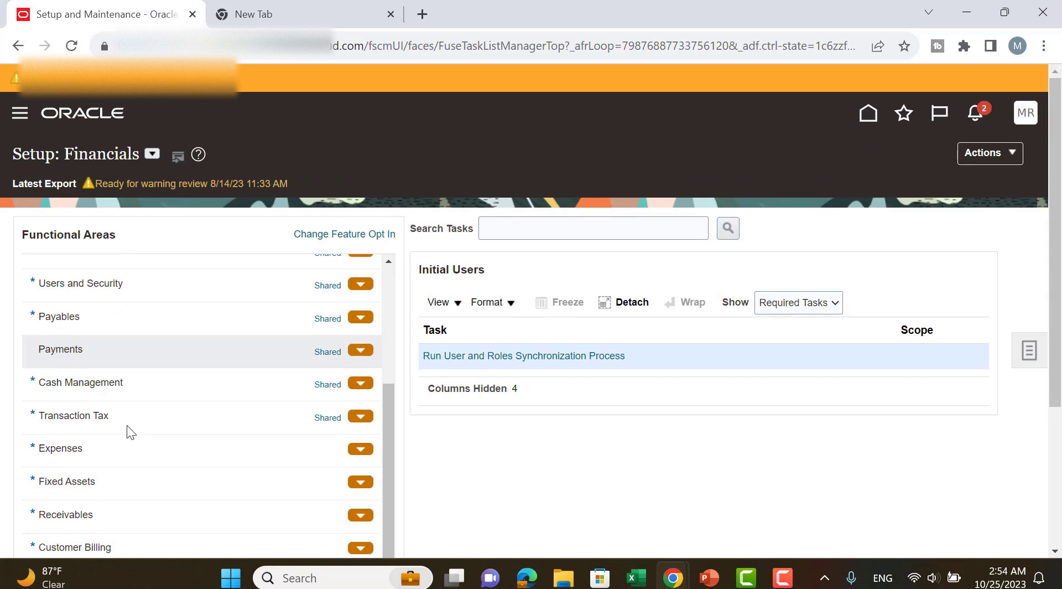
scroll(99, 426, "down", 3)
left_click(82, 316)
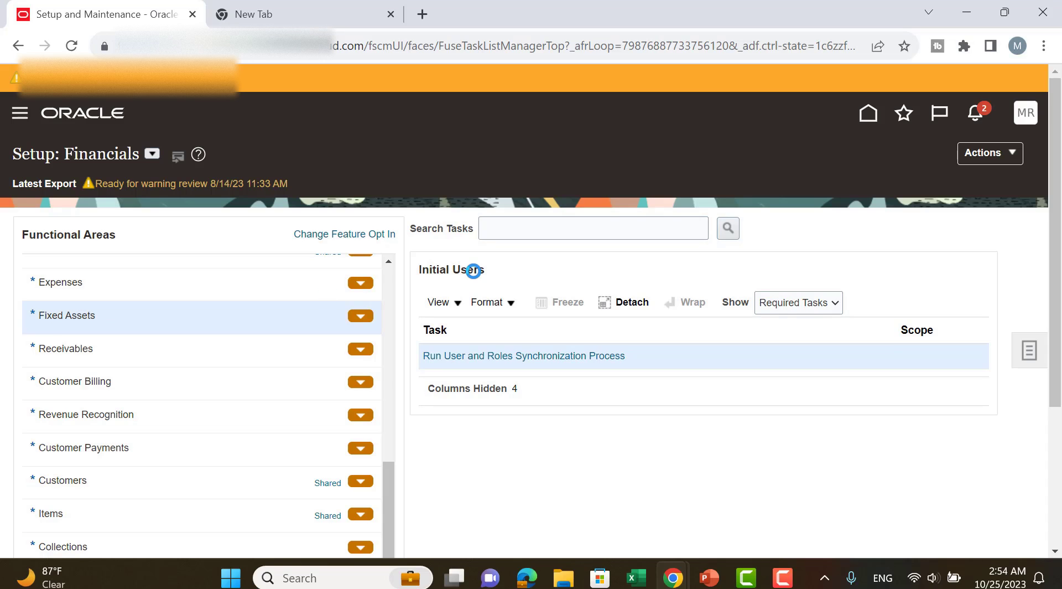
Show all tasks for Fixed Assets and open Manage Fixed Assets Profile Options.
left_click(783, 304)
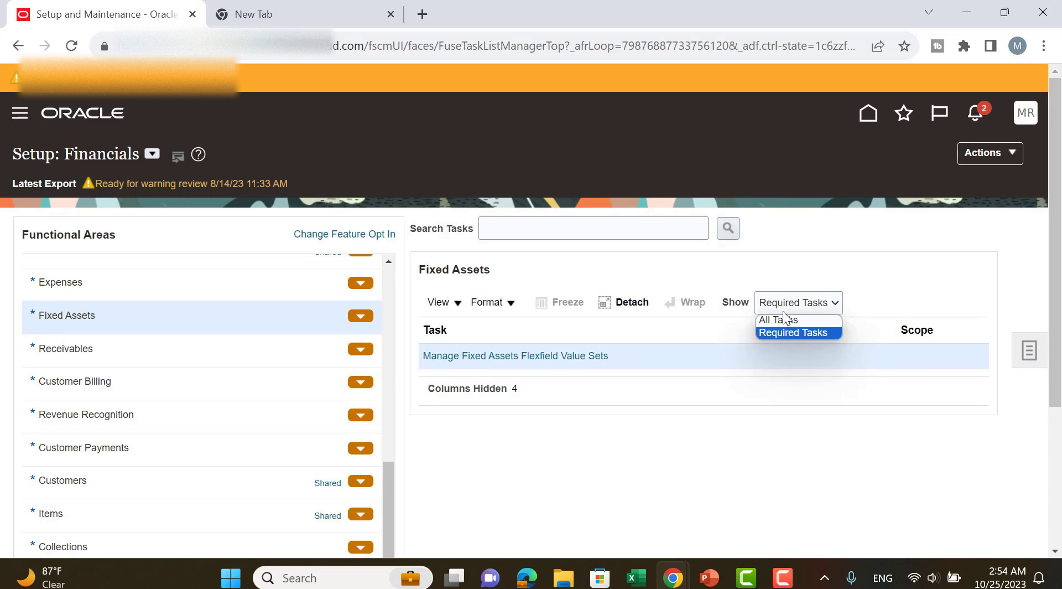
left_click(784, 319)
scroll(825, 360, "down", 3)
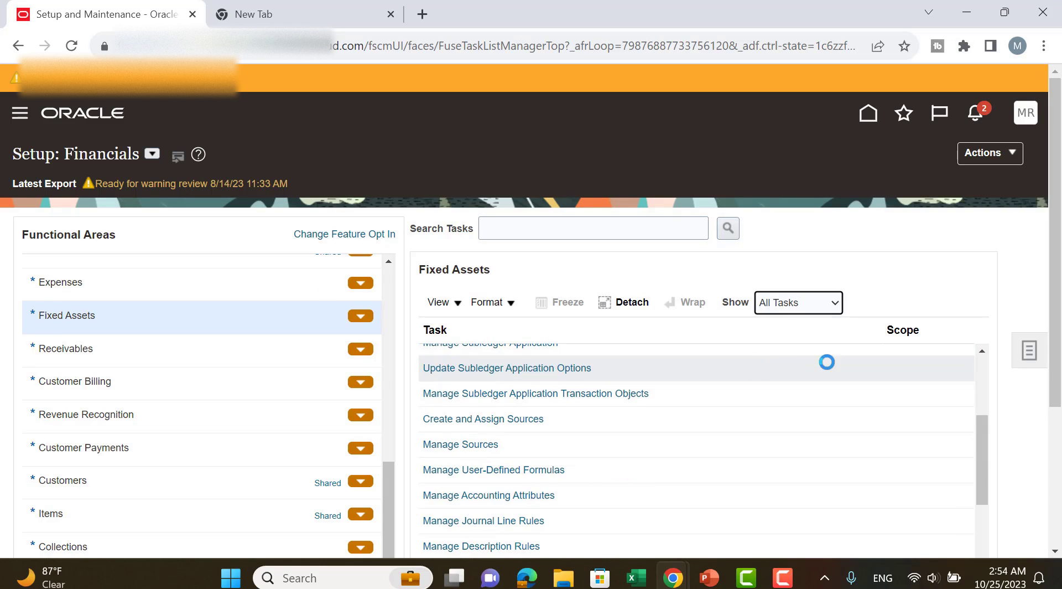
scroll(818, 354, "down", 2)
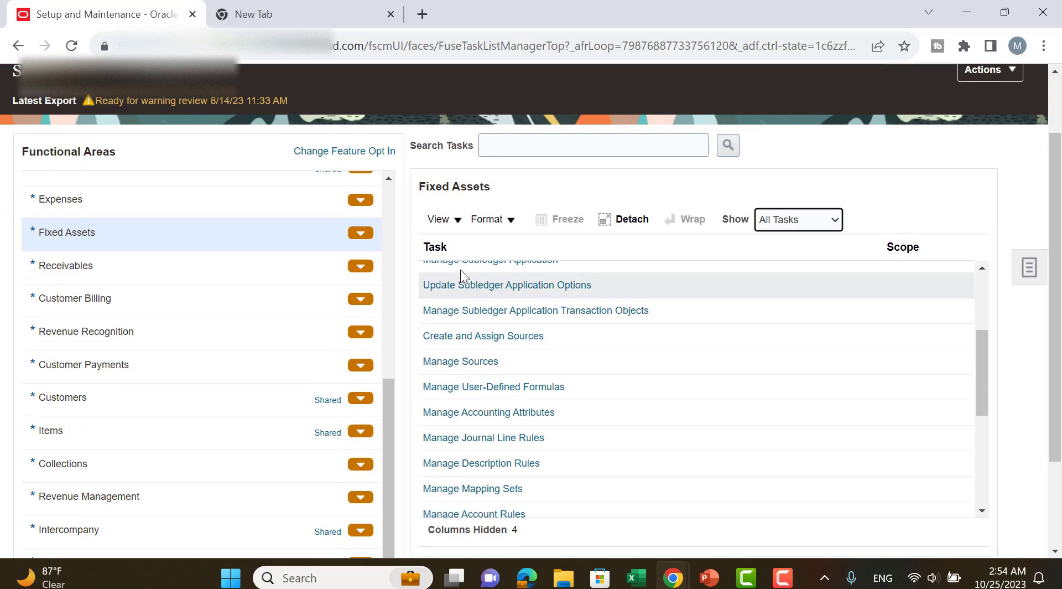
scroll(742, 343, "up", 3)
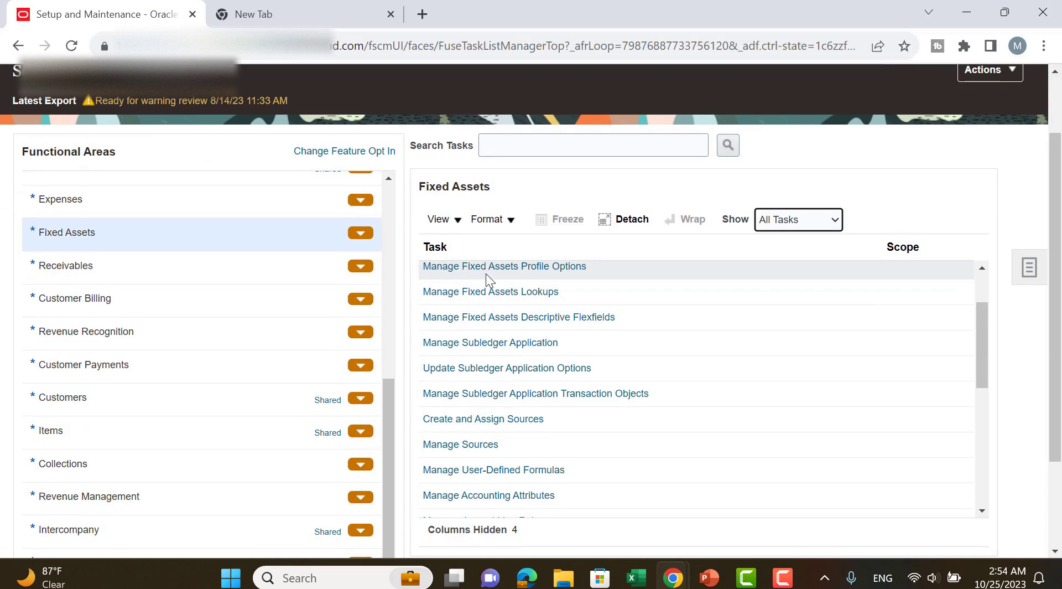
left_click(548, 268)
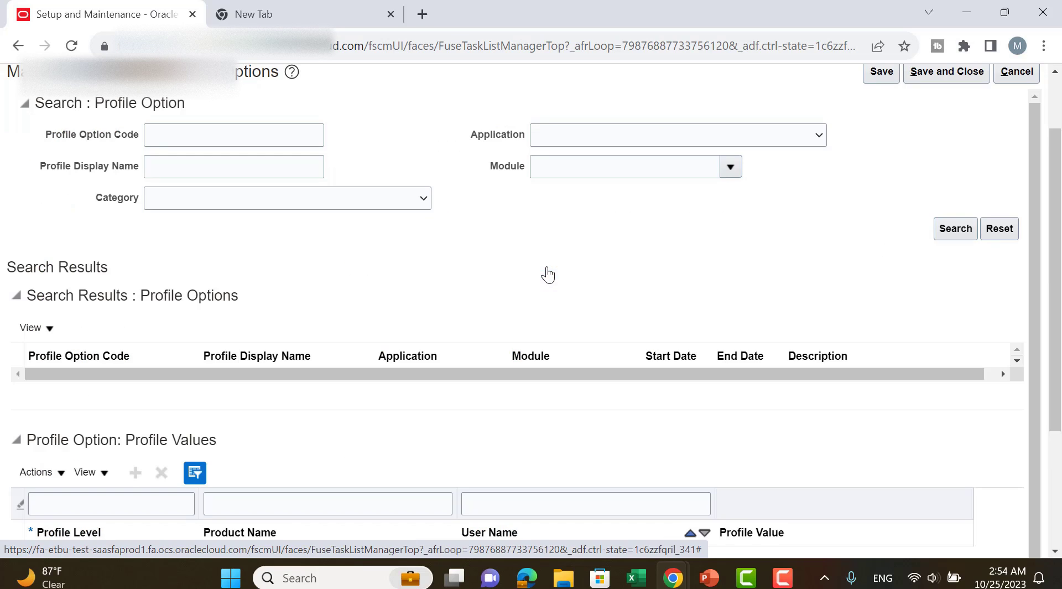
Search for the profile option with code FA_DEFAULT_BOOK.
left_click(254, 139)
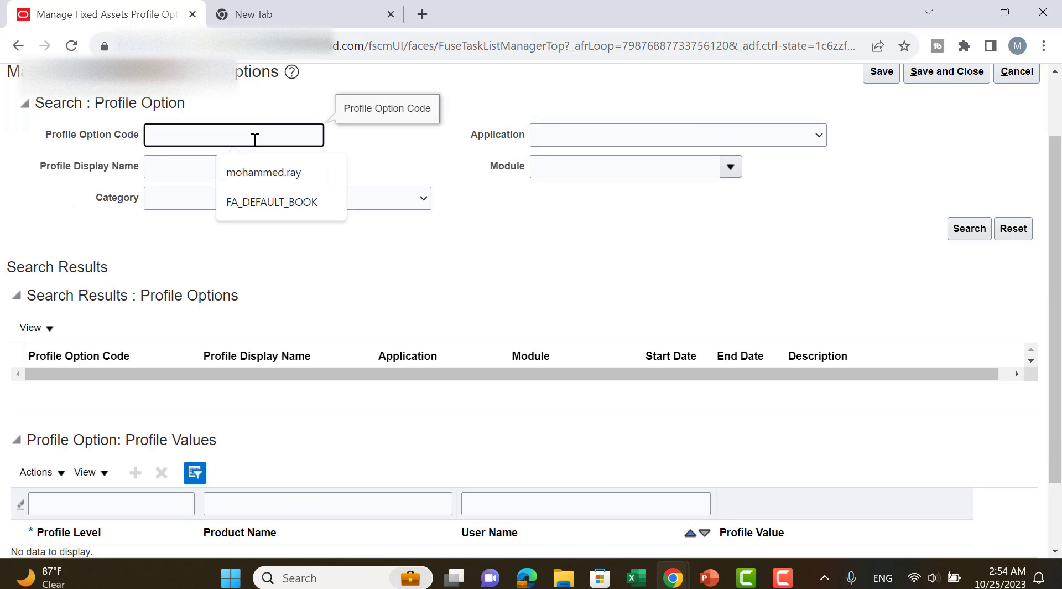
left_click(279, 200)
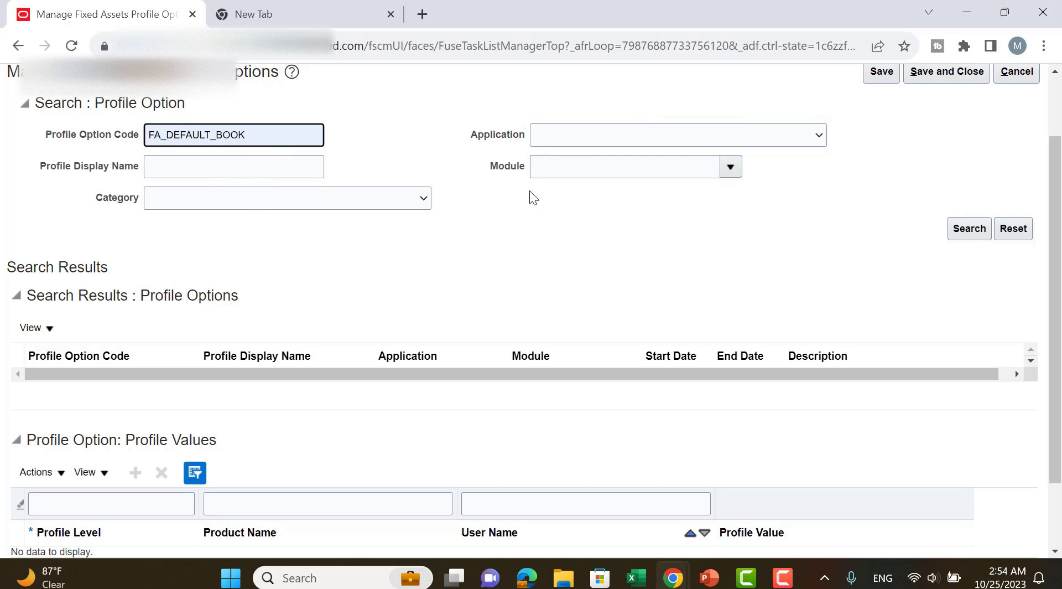
left_click(960, 230)
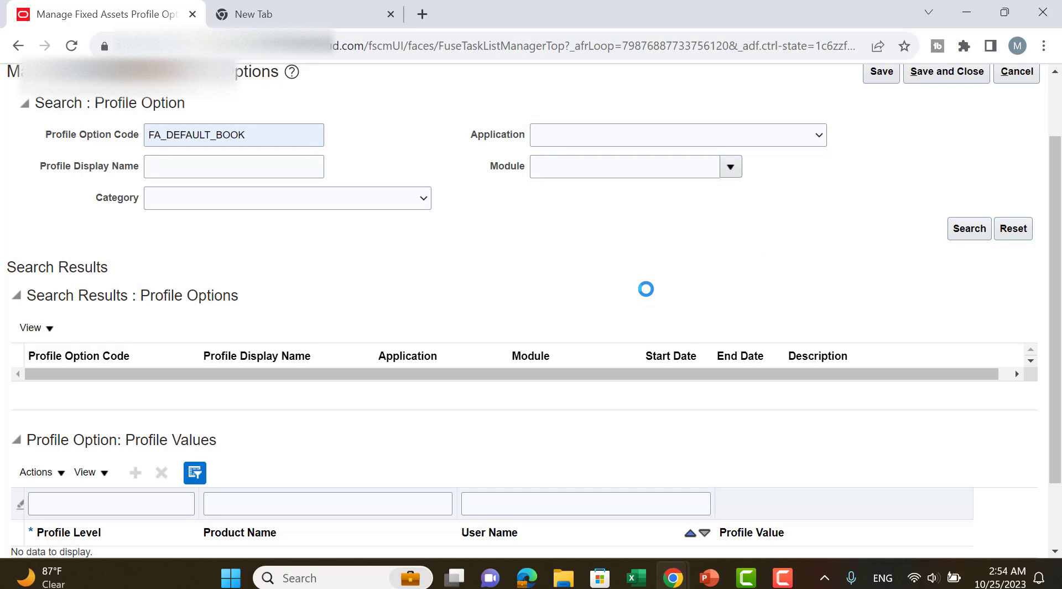
scroll(214, 391, "down", 2)
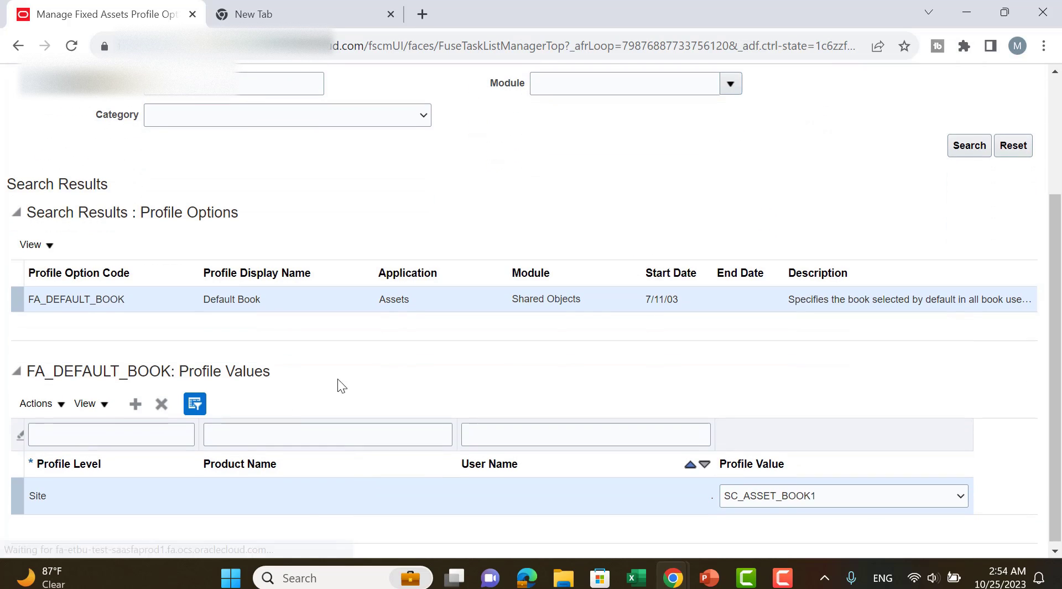
Add a User-level profile value row to FA_DEFAULT_BOOK and check which books its Profile Value field offers.
left_click(134, 406)
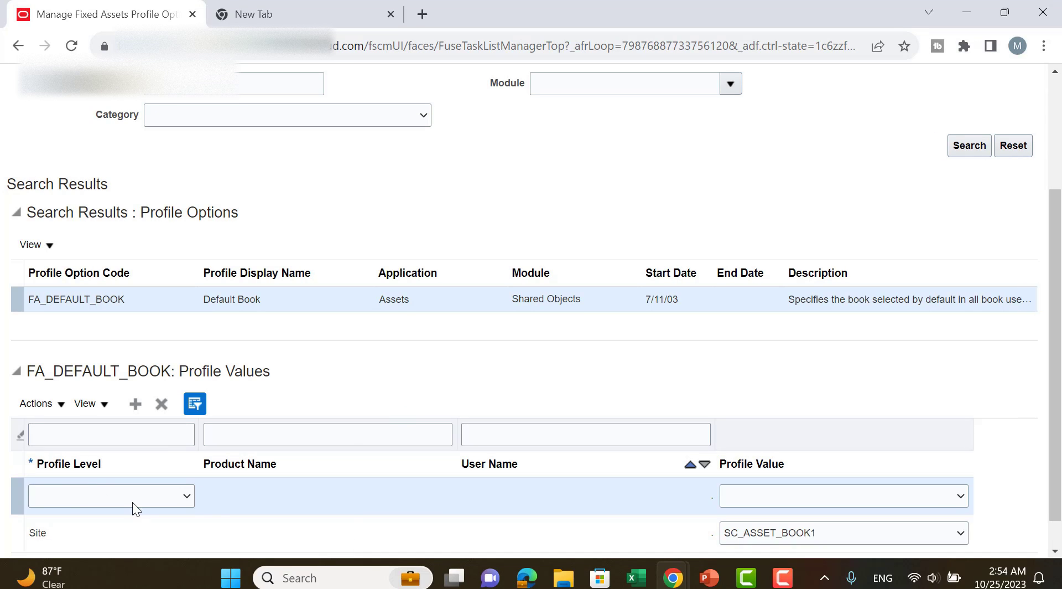
left_click(132, 502)
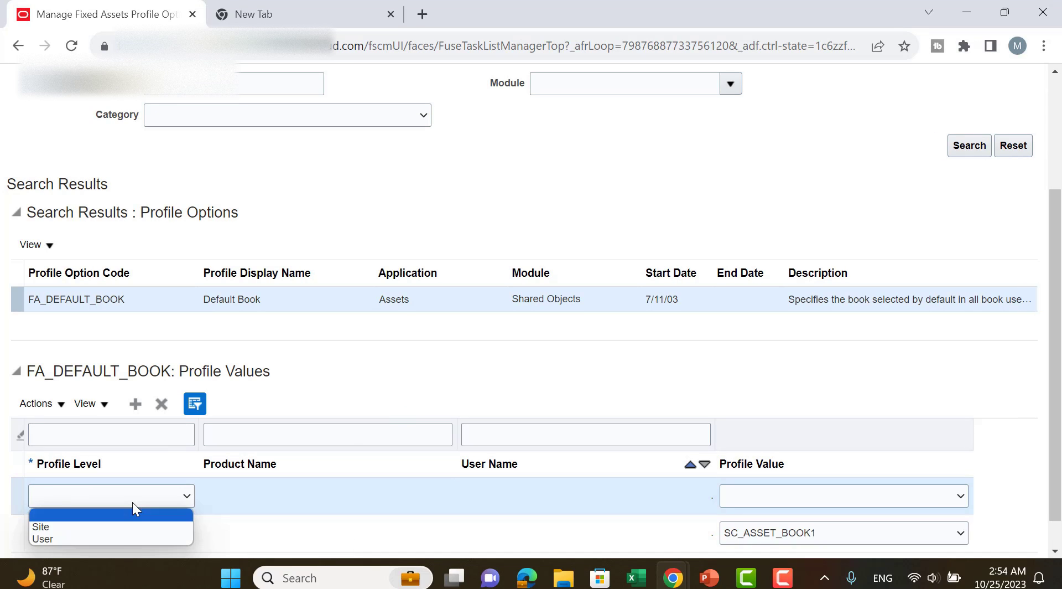
left_click(115, 532)
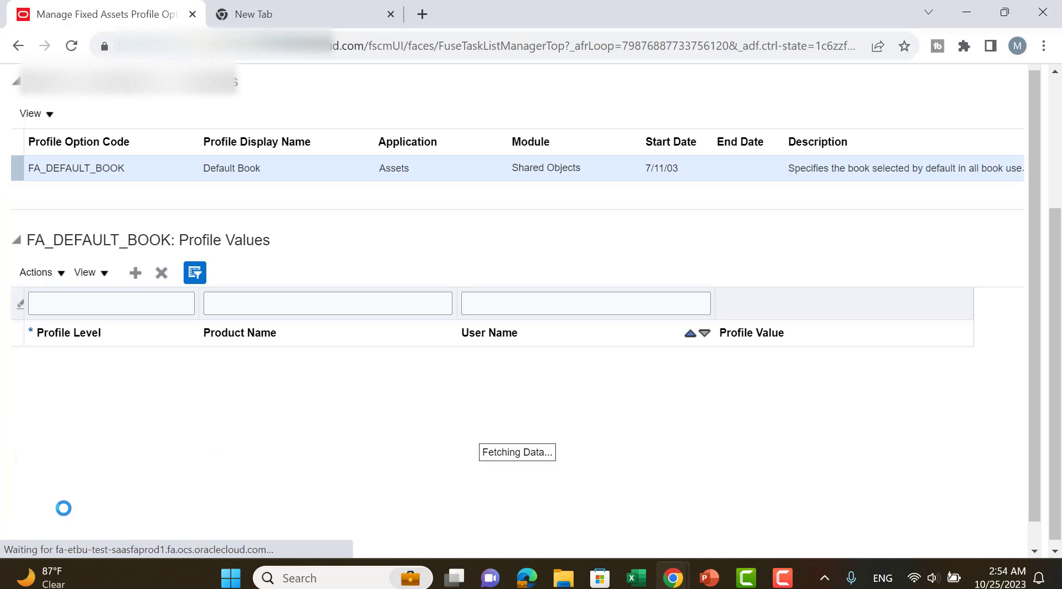
left_click(536, 467)
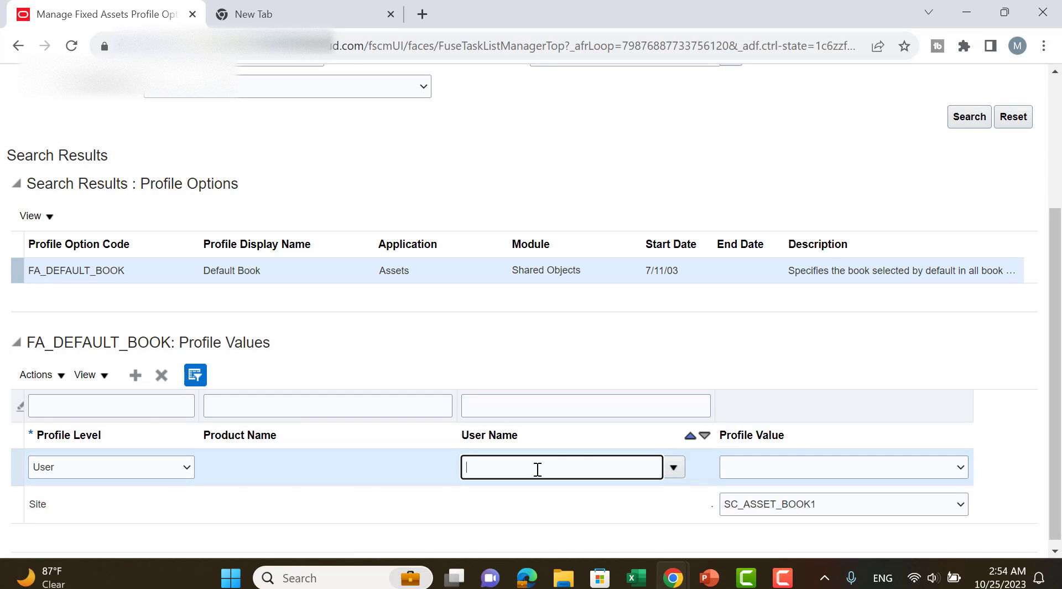
left_click(775, 474)
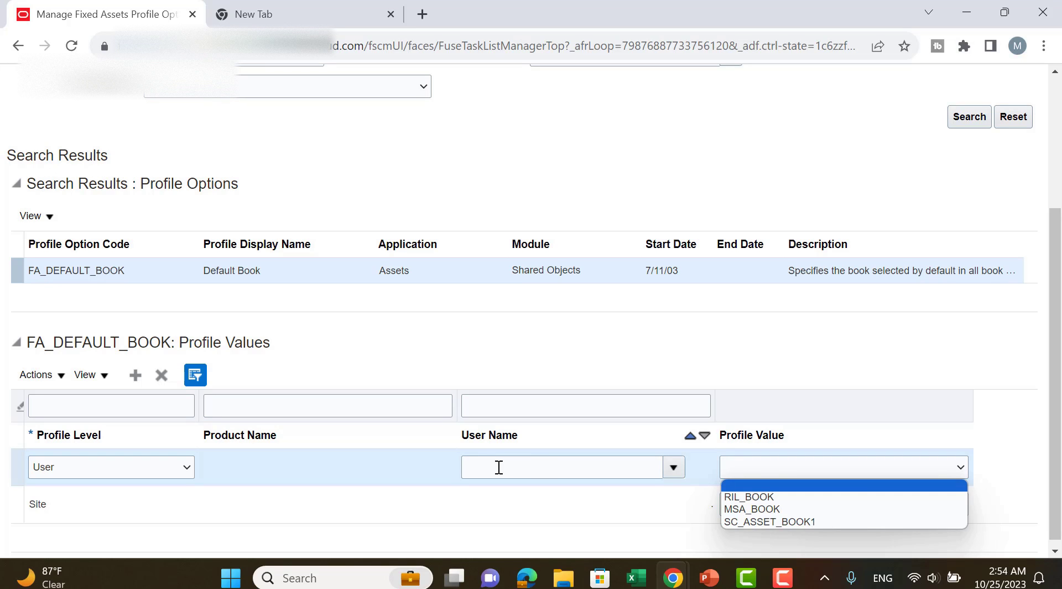
scroll(453, 355, "up", 1)
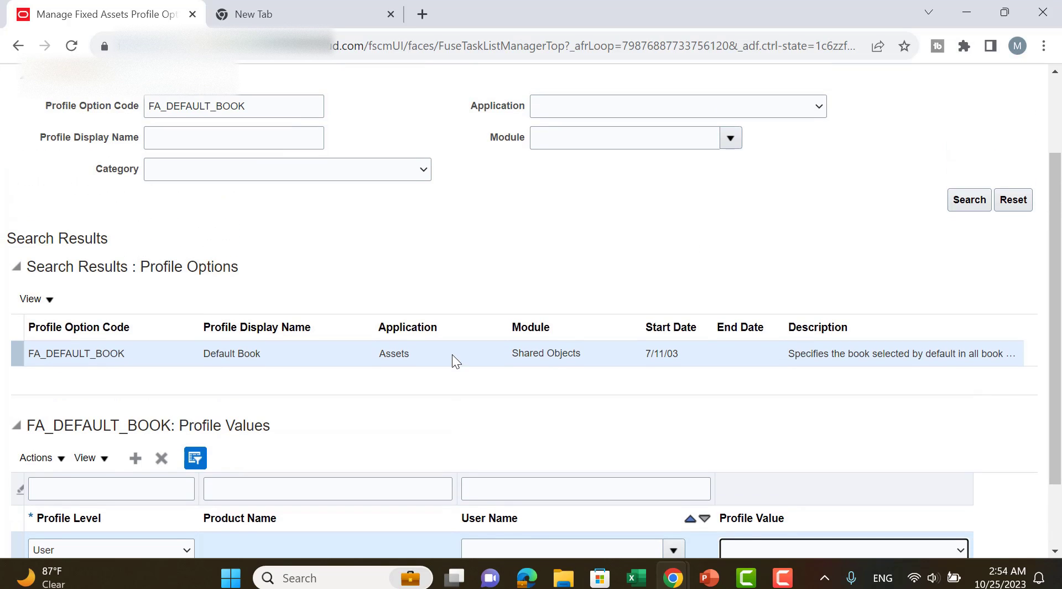
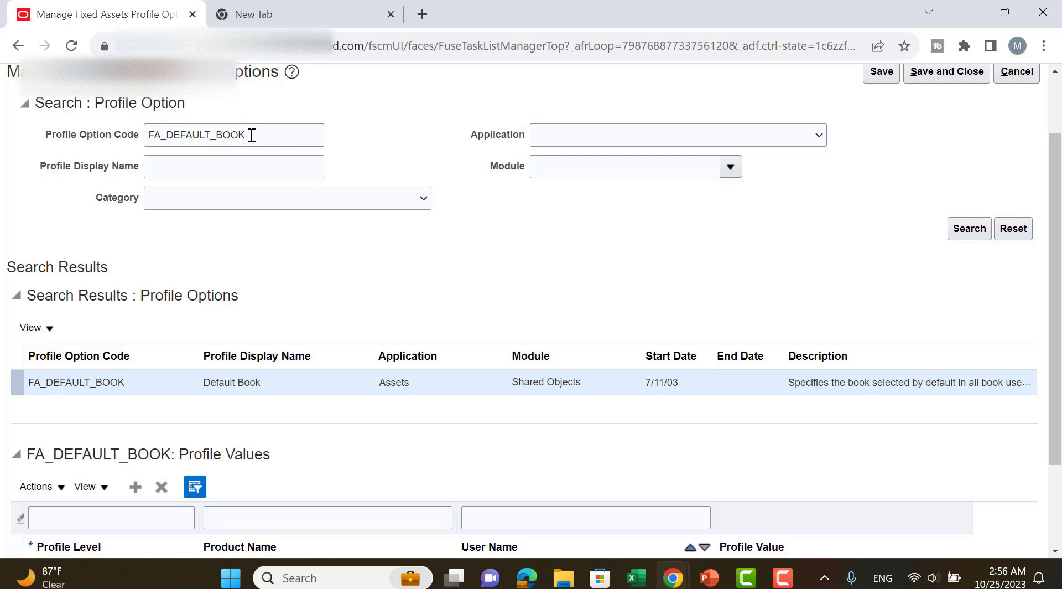
Delete the User-level row from the FA_DEFAULT_BOOK profile values, then save and close the profile options.
scroll(301, 221, "down", 2)
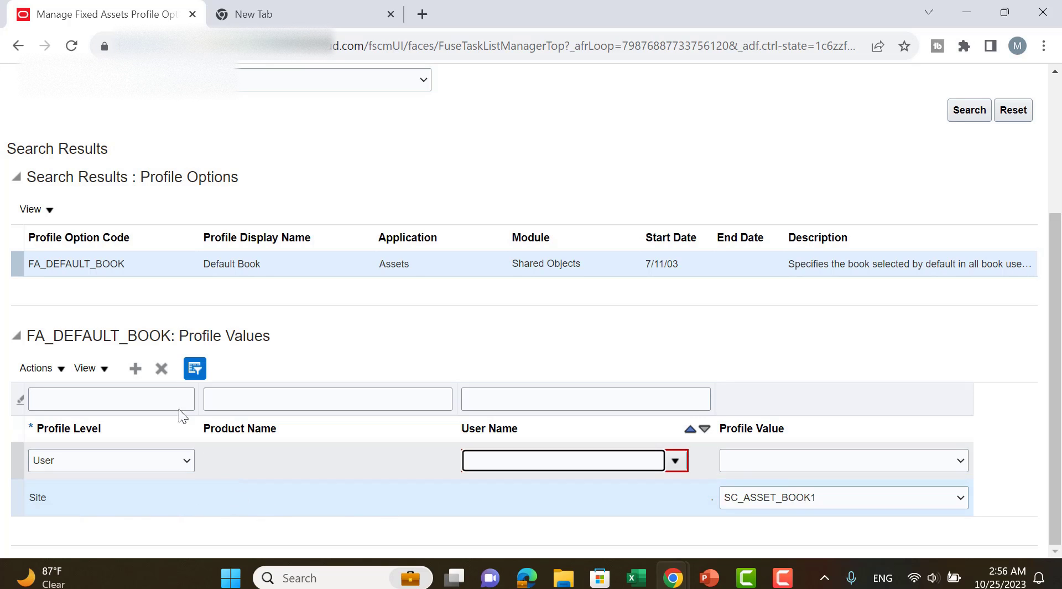
left_click(159, 368)
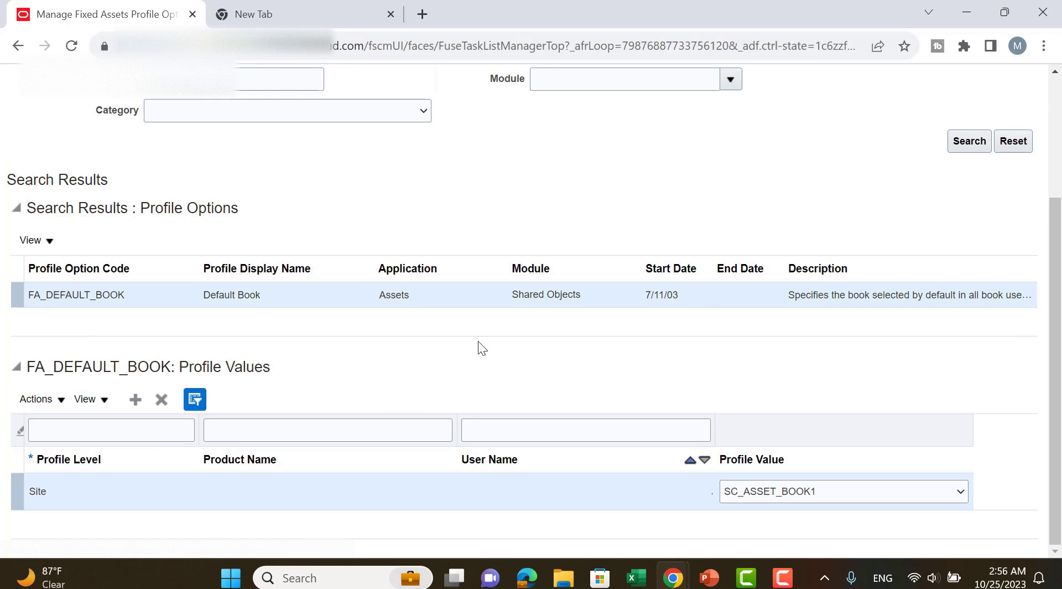
scroll(675, 331, "up", 3)
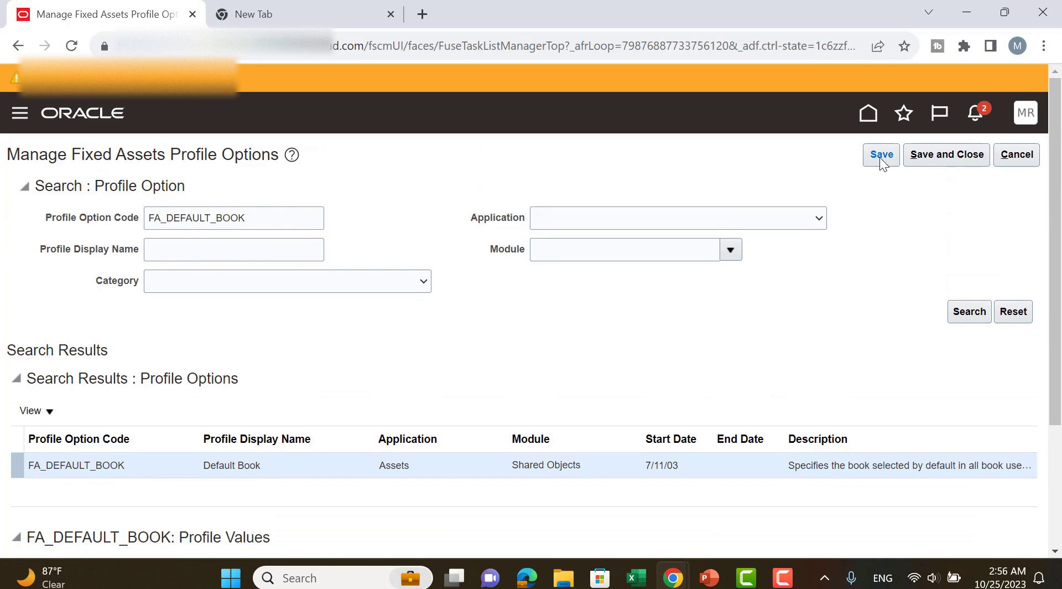
left_click(881, 154)
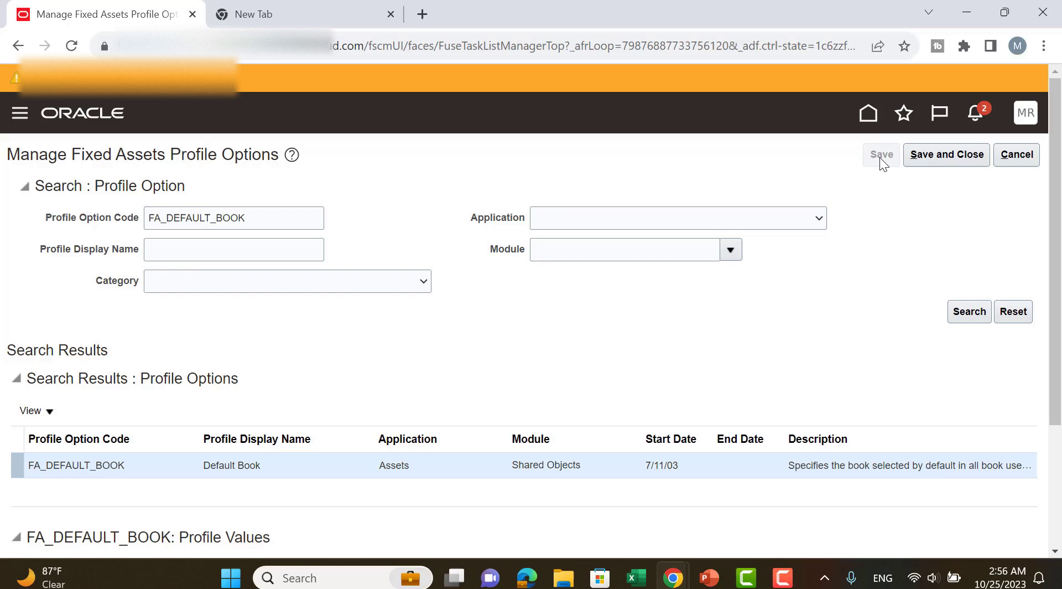
left_click(952, 158)
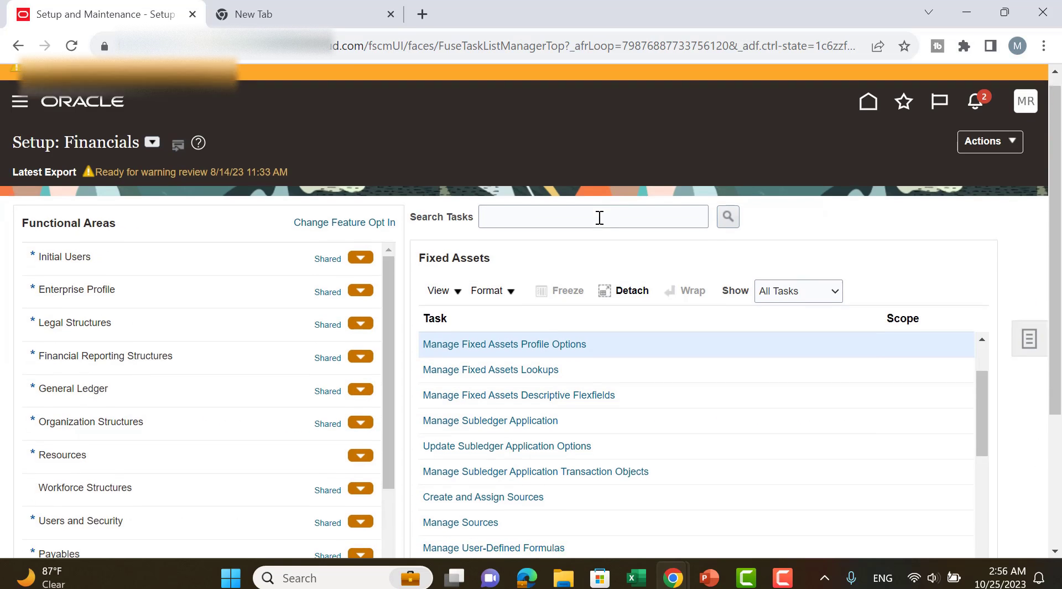
scroll(598, 216, "down", 1)
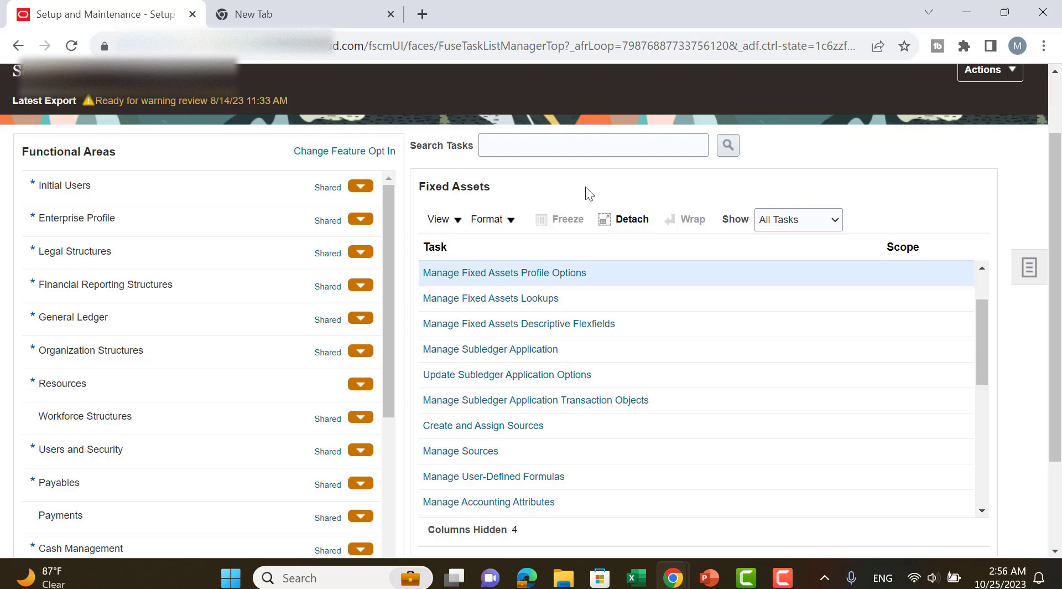
key("alt+Tab")
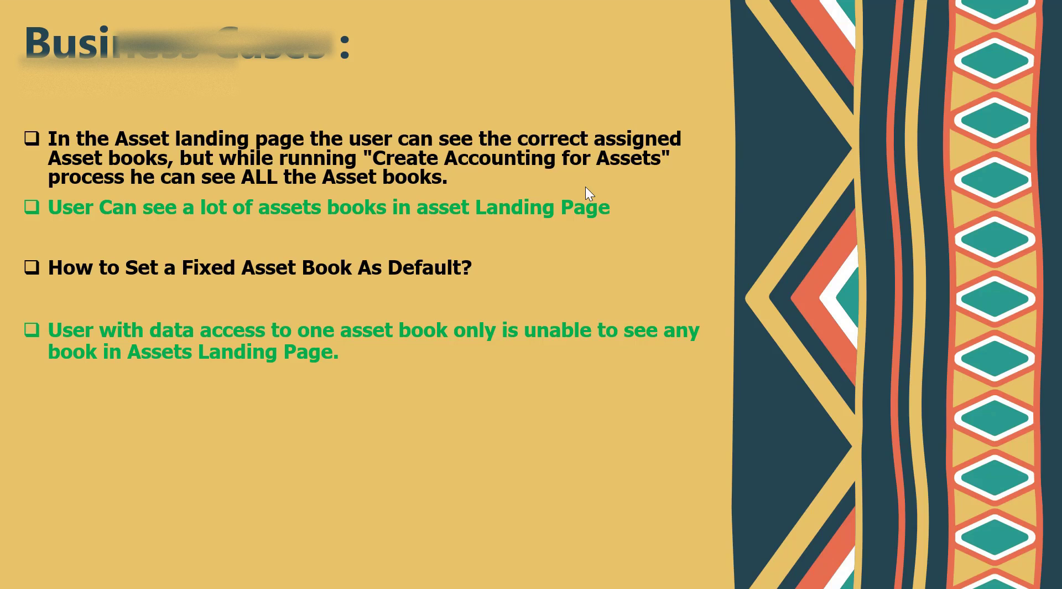
key("Right")
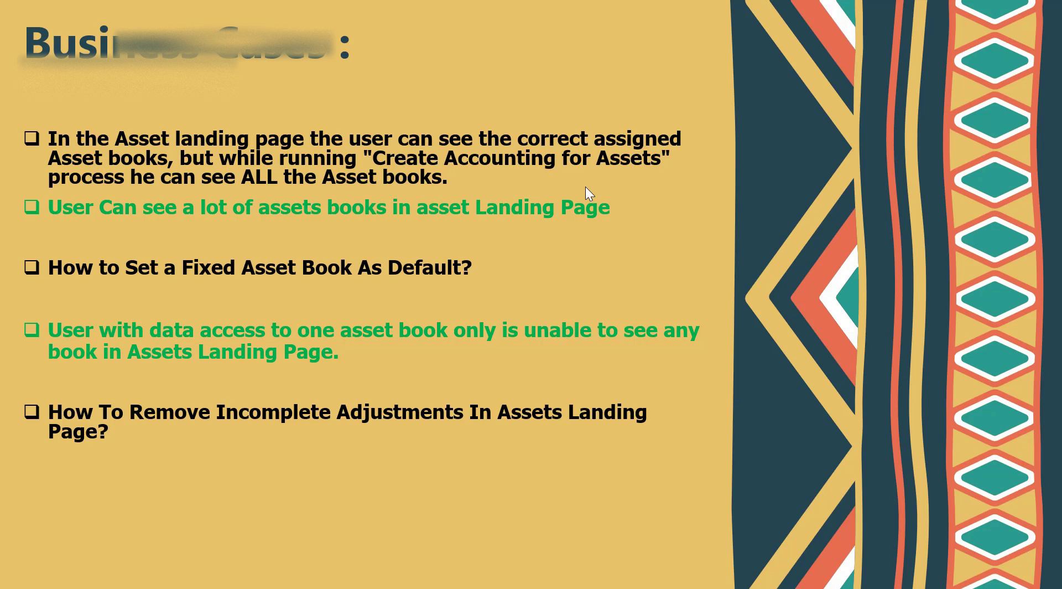
key("alt+Tab")
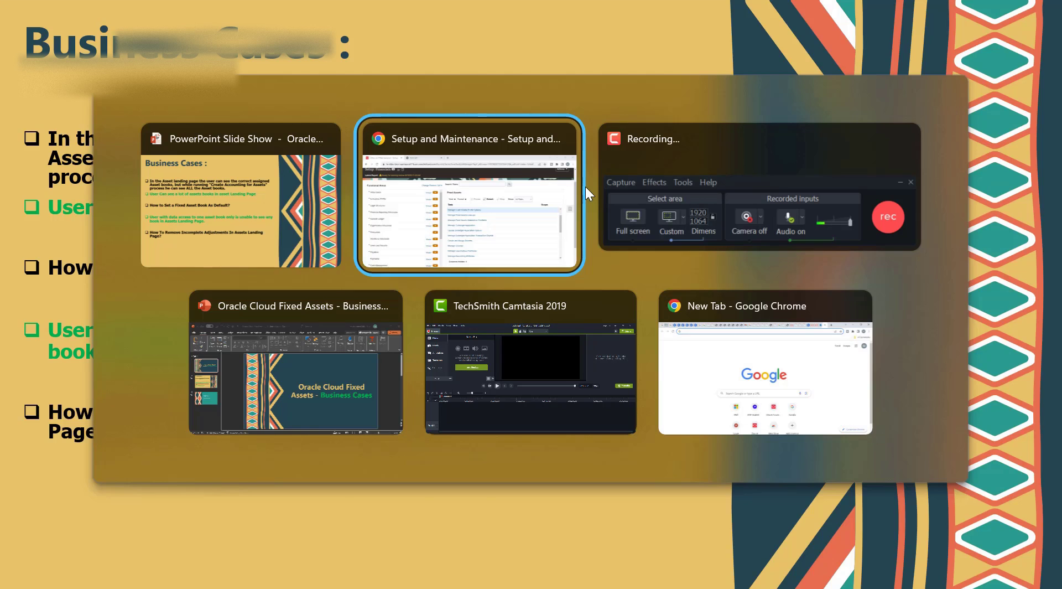
Go to the Assets page from the home page and select the incomplete Change category adjustment of asset 1000.
scroll(837, 177, "up", 2)
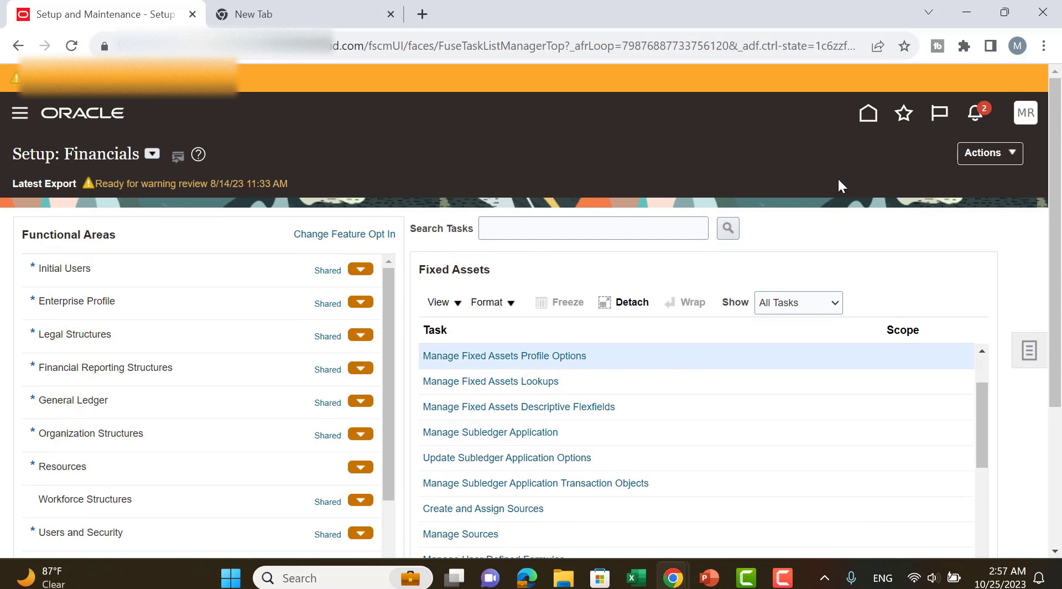
left_click(871, 128)
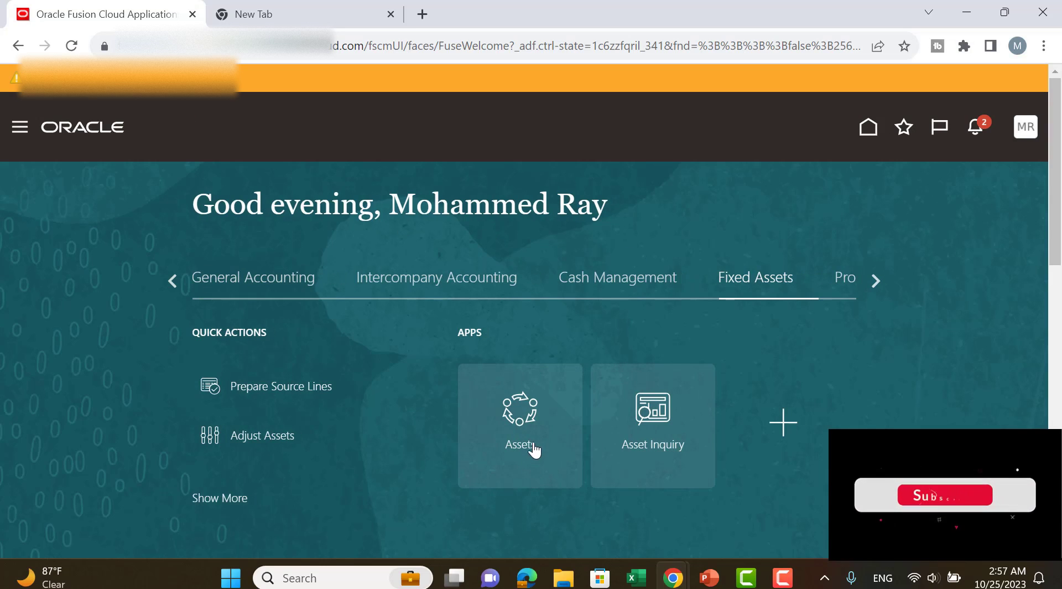
left_click(522, 425)
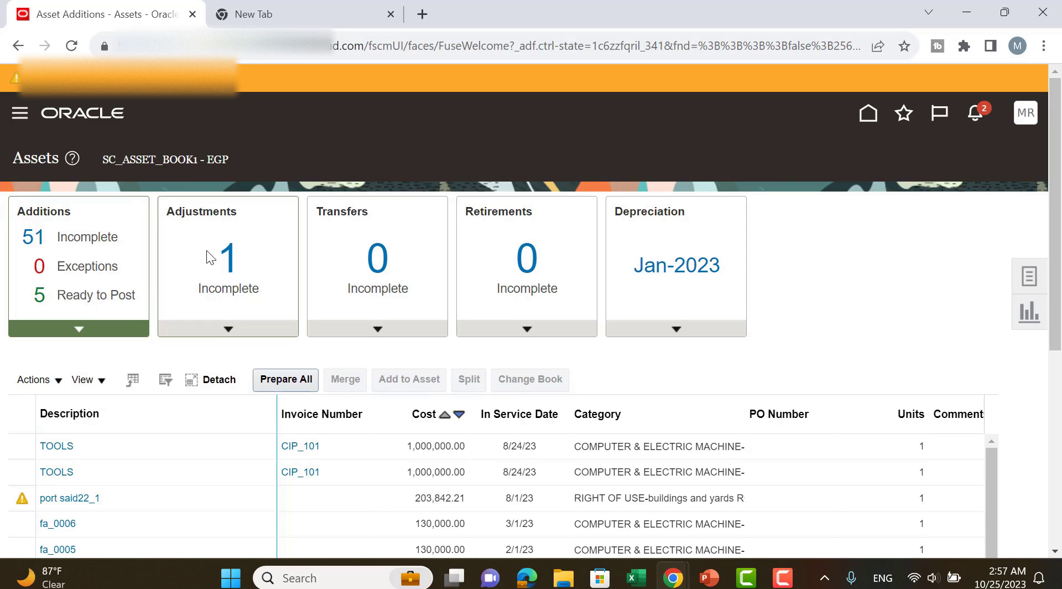
left_click(249, 254)
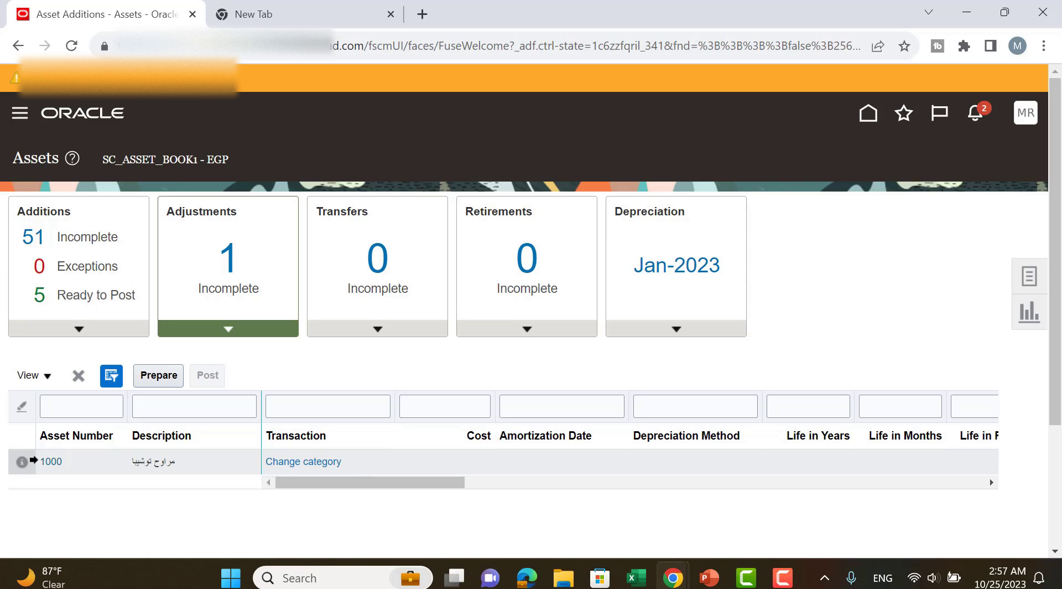
left_click(28, 467)
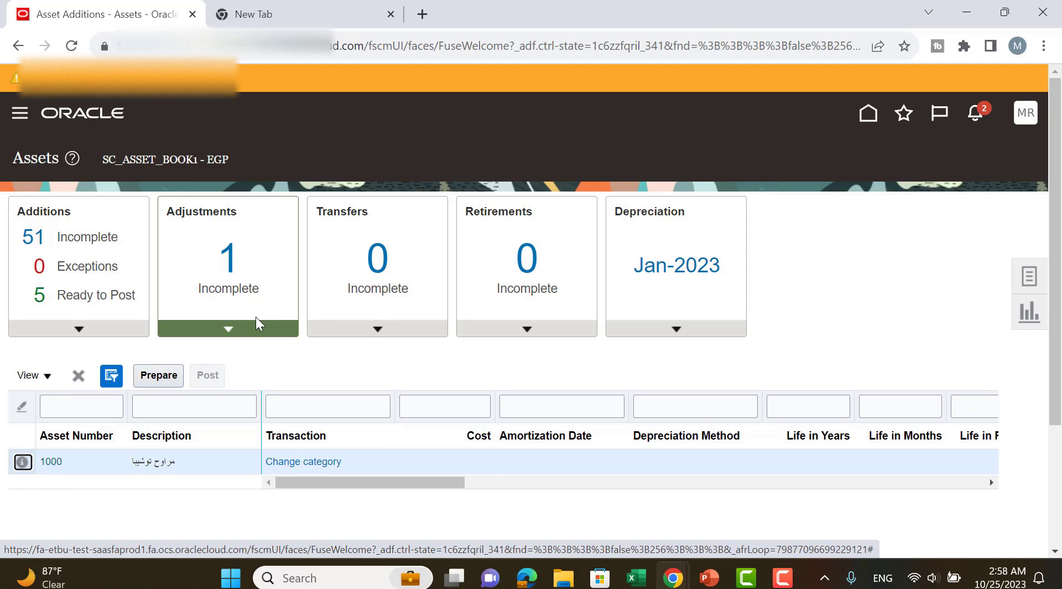
Prepare the selected adjustment in a spreadsheet, open the downloaded UpdateMassFinancialTransaction workbook and connect it to the application.
left_click(157, 376)
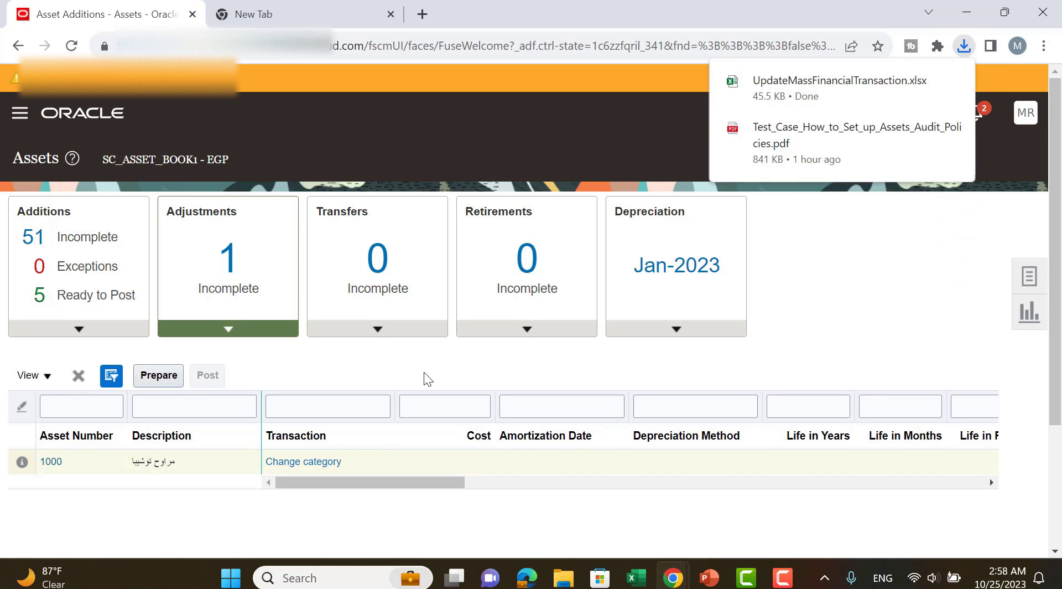
left_click(778, 100)
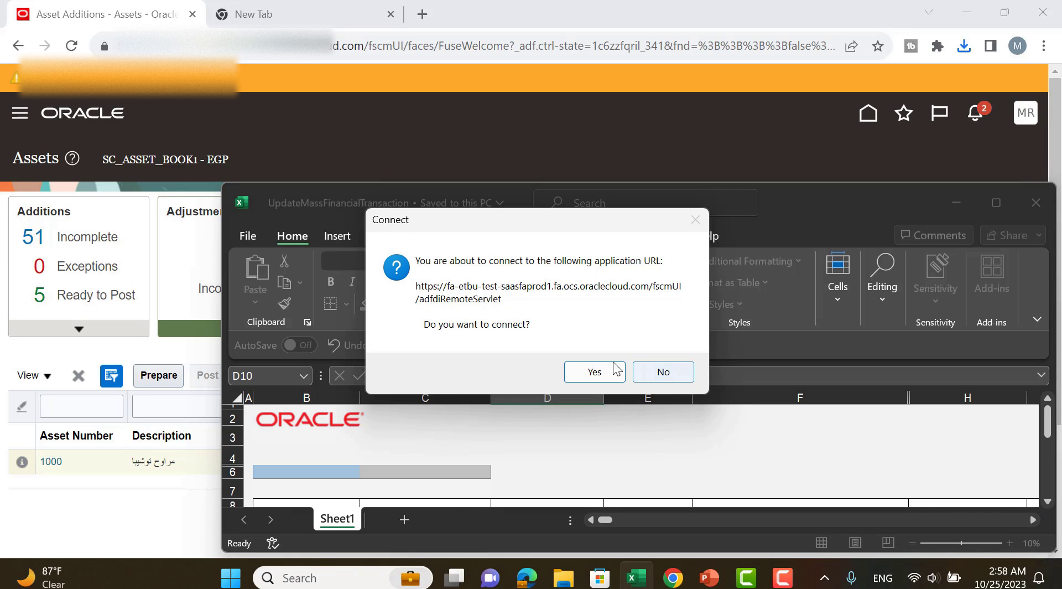
left_click(576, 371)
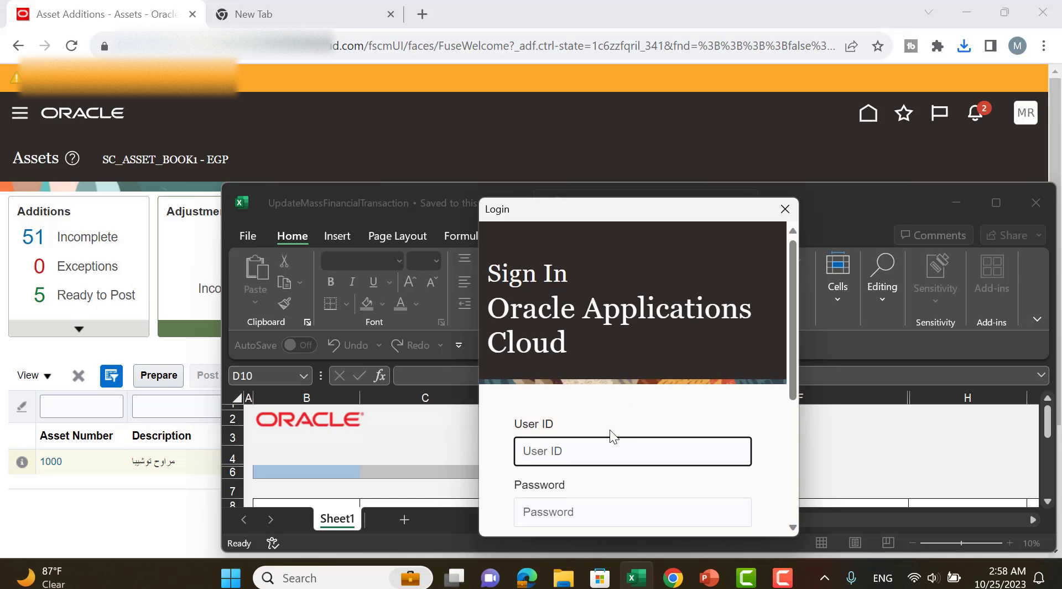
Sign in to Oracle Applications Cloud with the user ID and account password, and skip the ADF Desktop Integration add-in update.
key("Tab")
type("****")
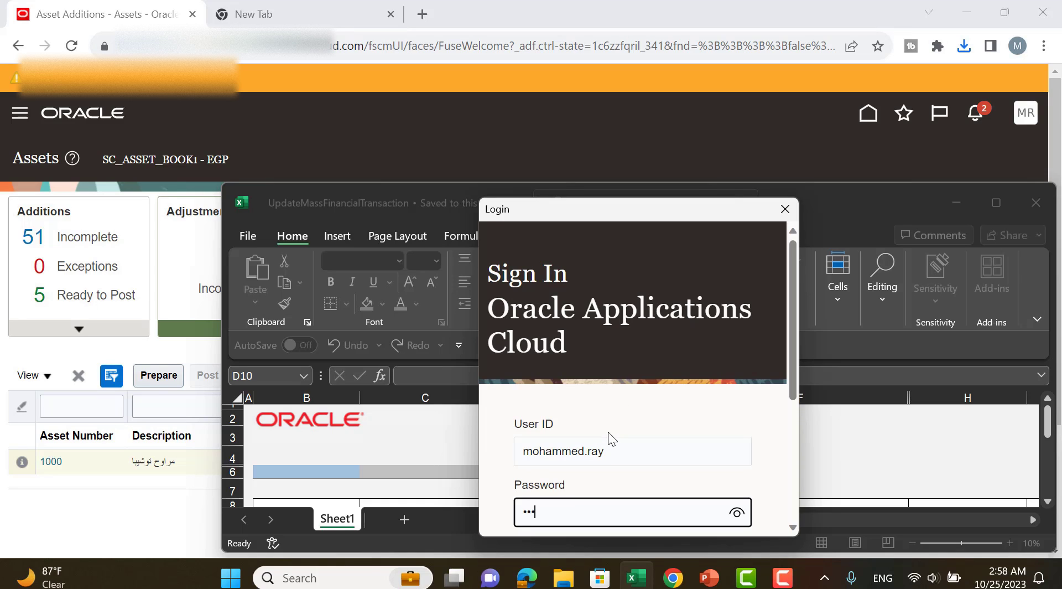
type("*******")
key("Return")
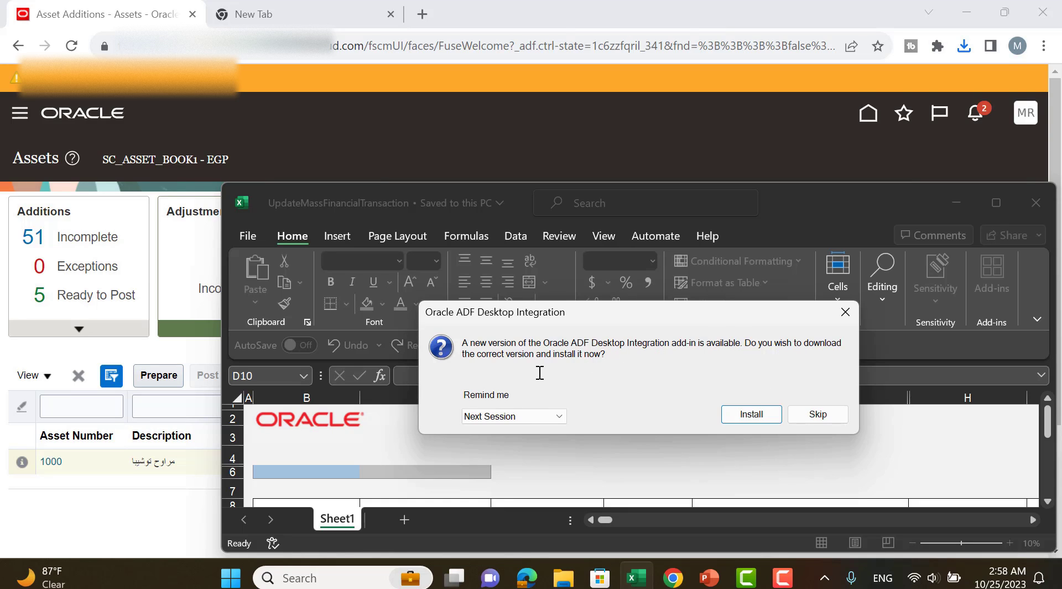
left_click(819, 416)
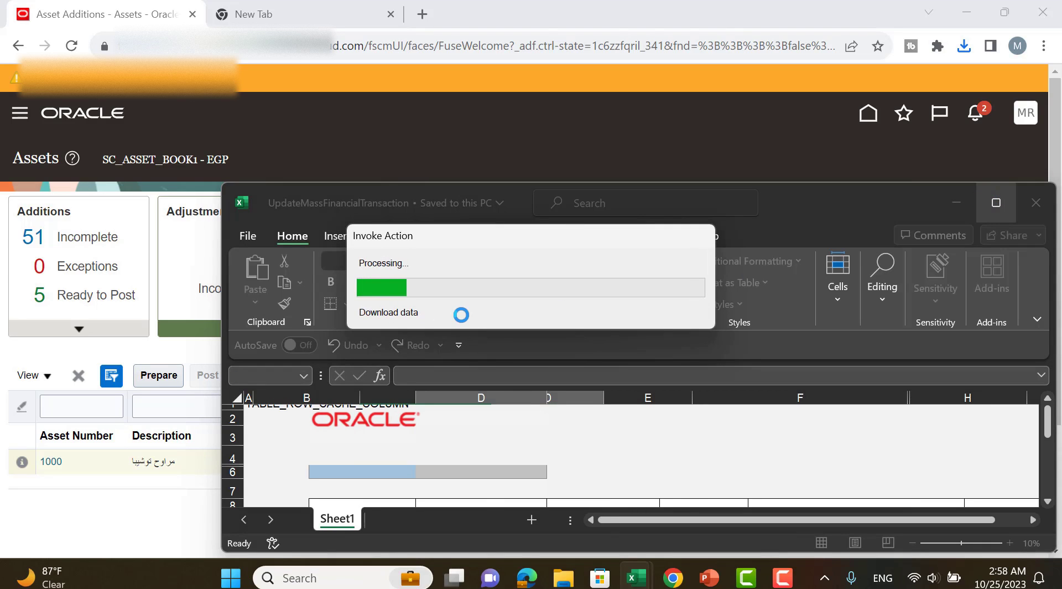
Set the Posting Status of the asset 1000 row to Delete in the maximized workbook and upload the change.
left_click(996, 203)
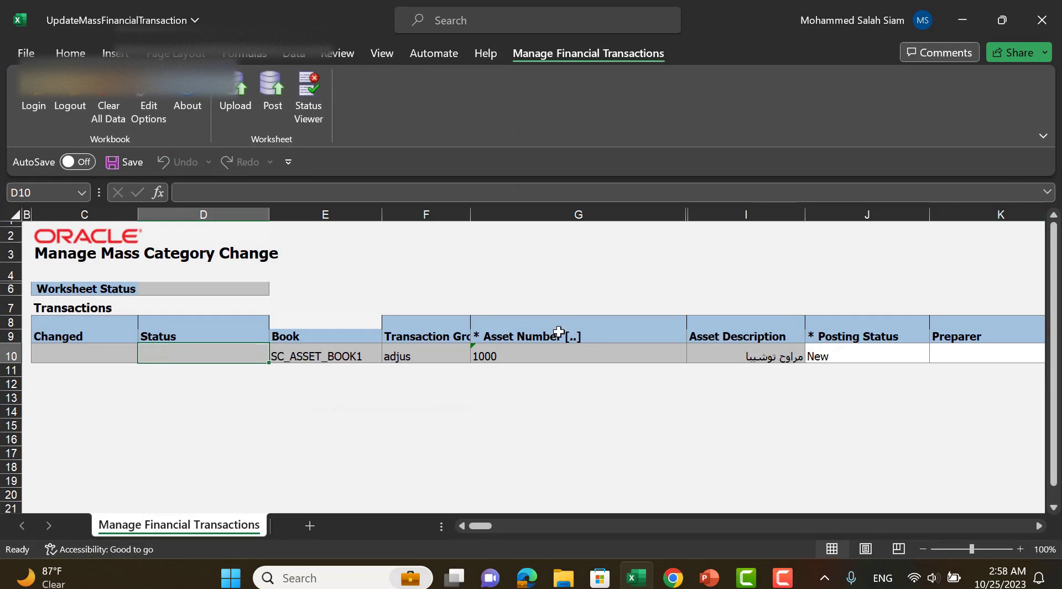
left_click(889, 360)
left_click(938, 357)
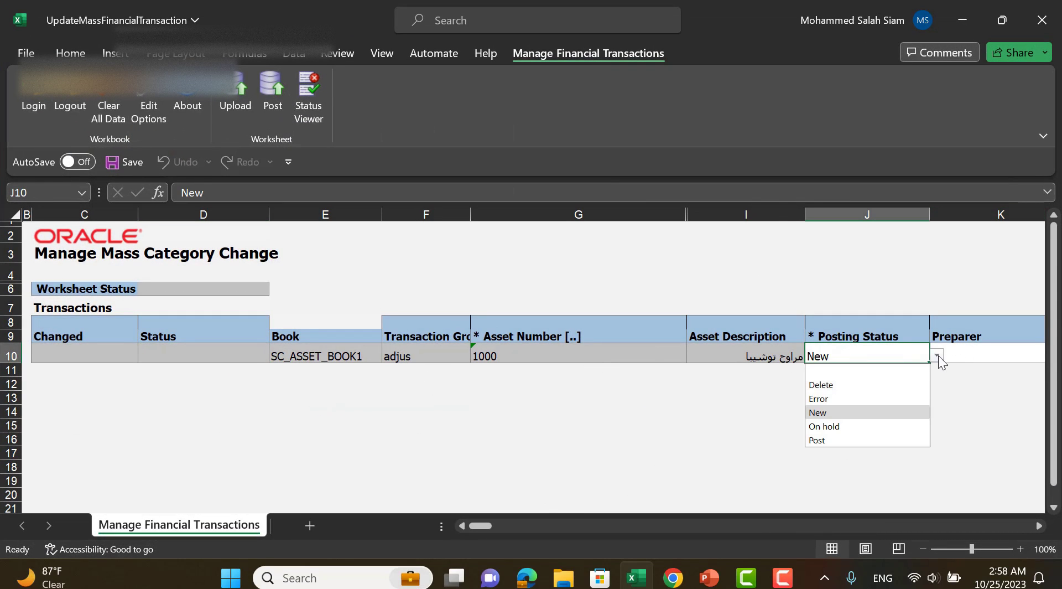
left_click(873, 389)
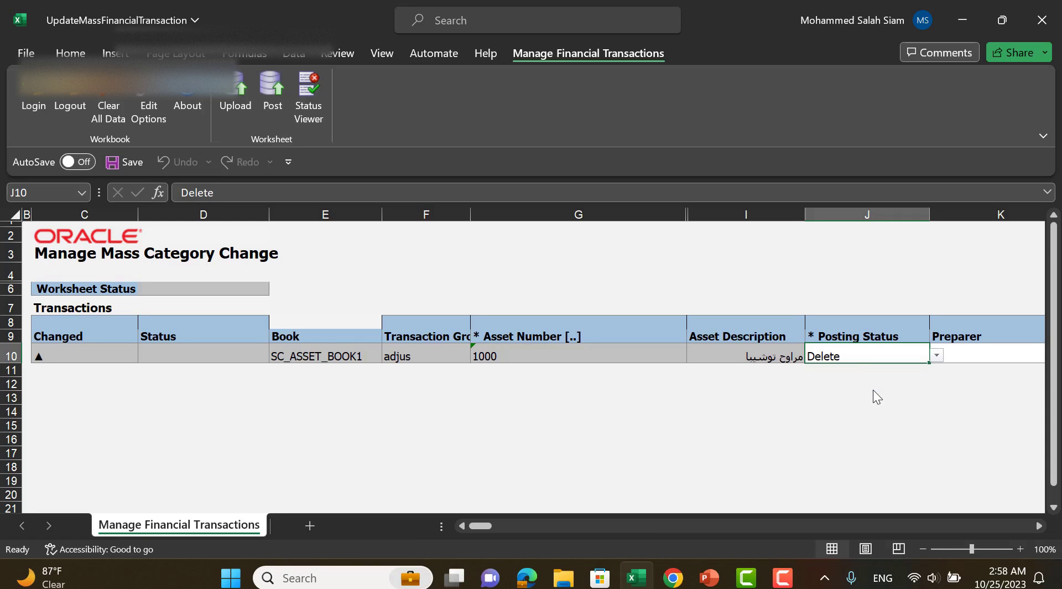
left_click(232, 93)
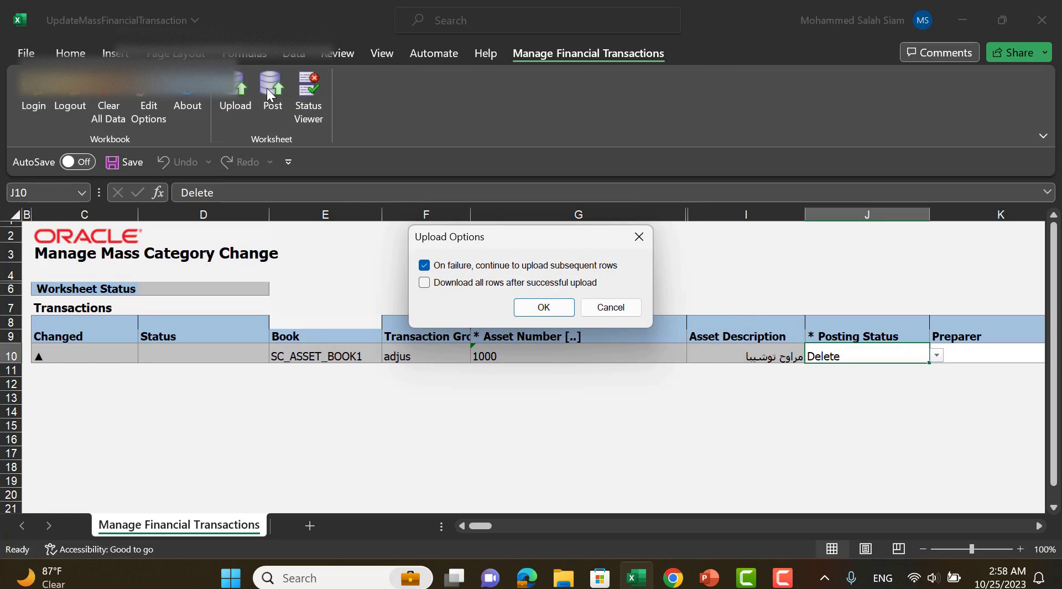
left_click(543, 307)
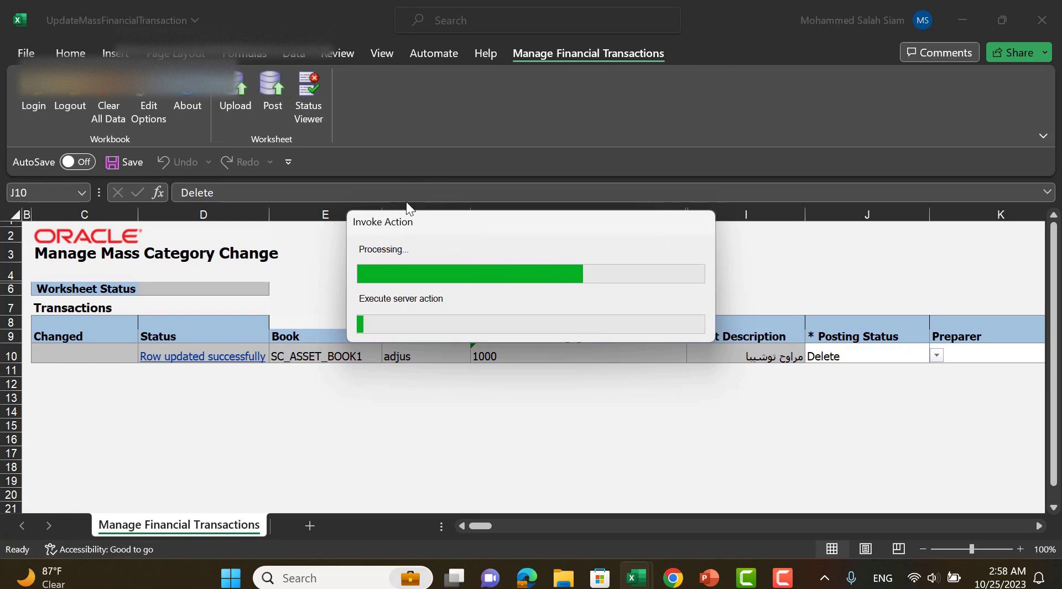
Post the uploaded category change transaction and copy the submitted request's number before closing the confirmation.
left_click(271, 91)
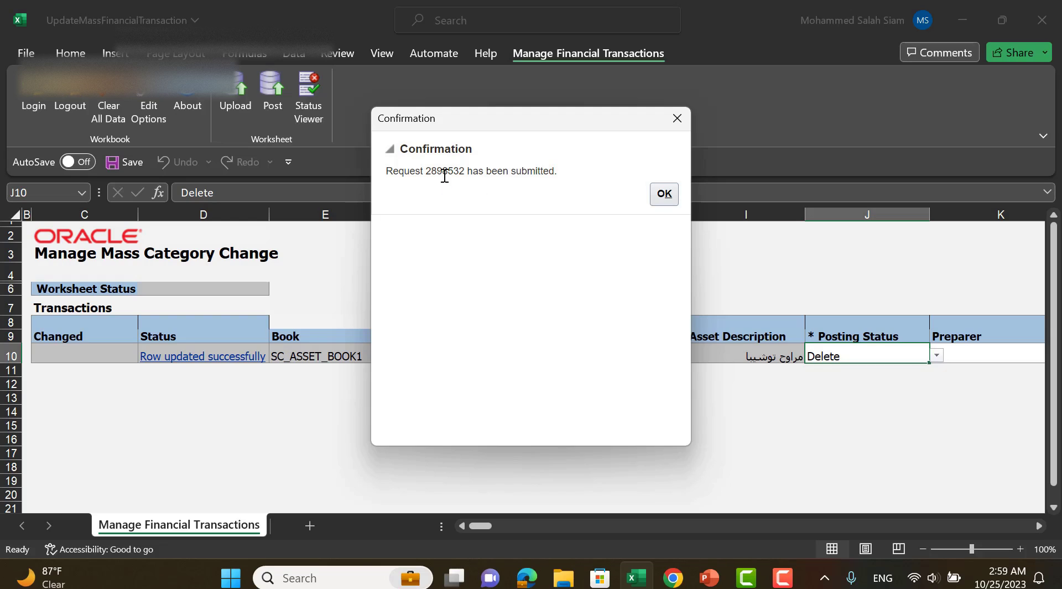
double_click(444, 175)
right_click(442, 177)
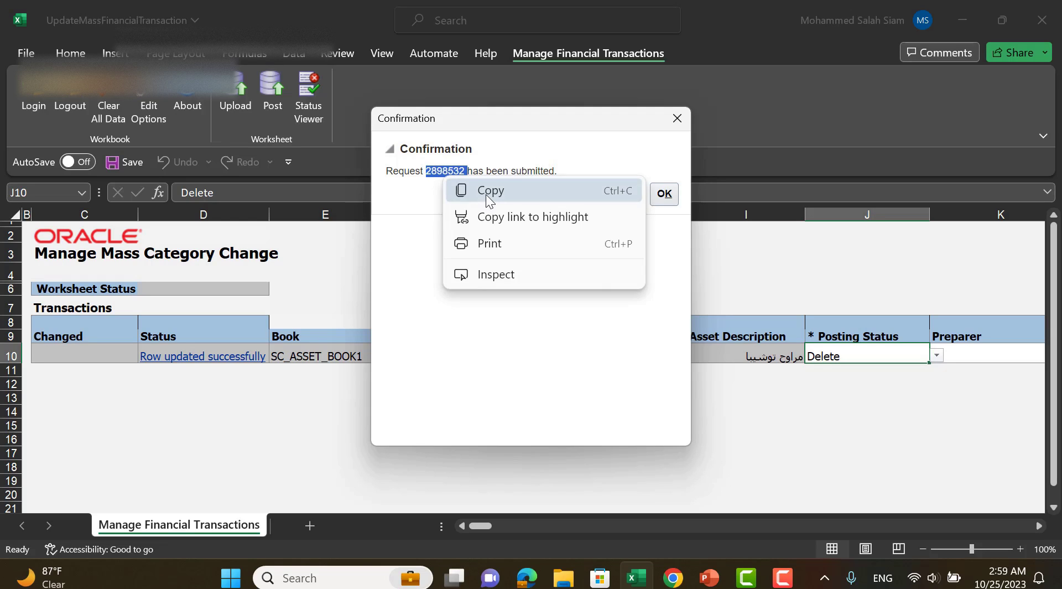
left_click(485, 195)
left_click(659, 193)
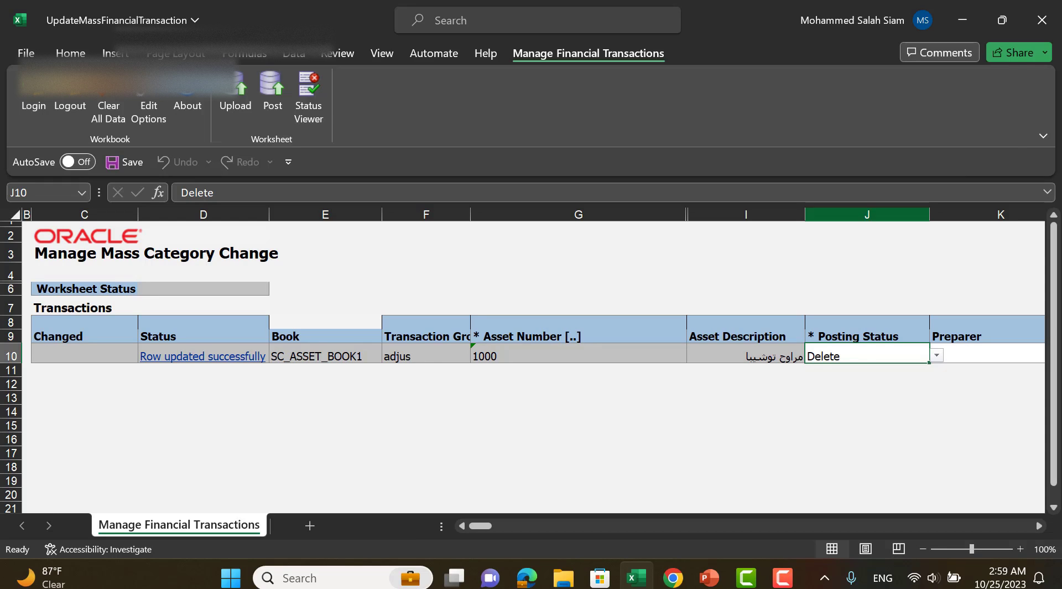
Minimize the workbook and reload the Adjustments list on the Assets page to check for the incomplete adjustment.
left_click(963, 20)
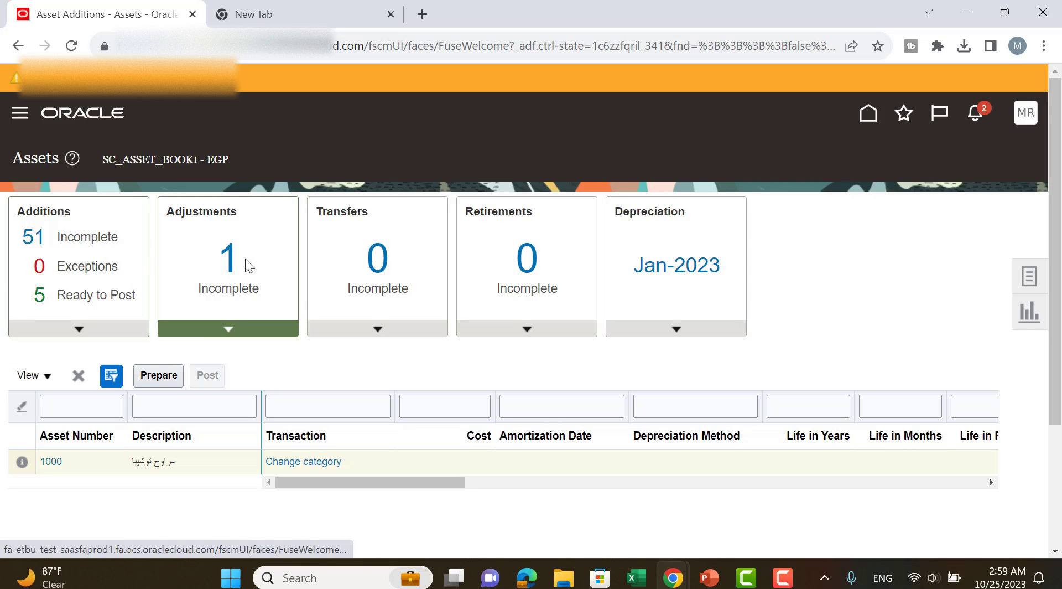
left_click(341, 249)
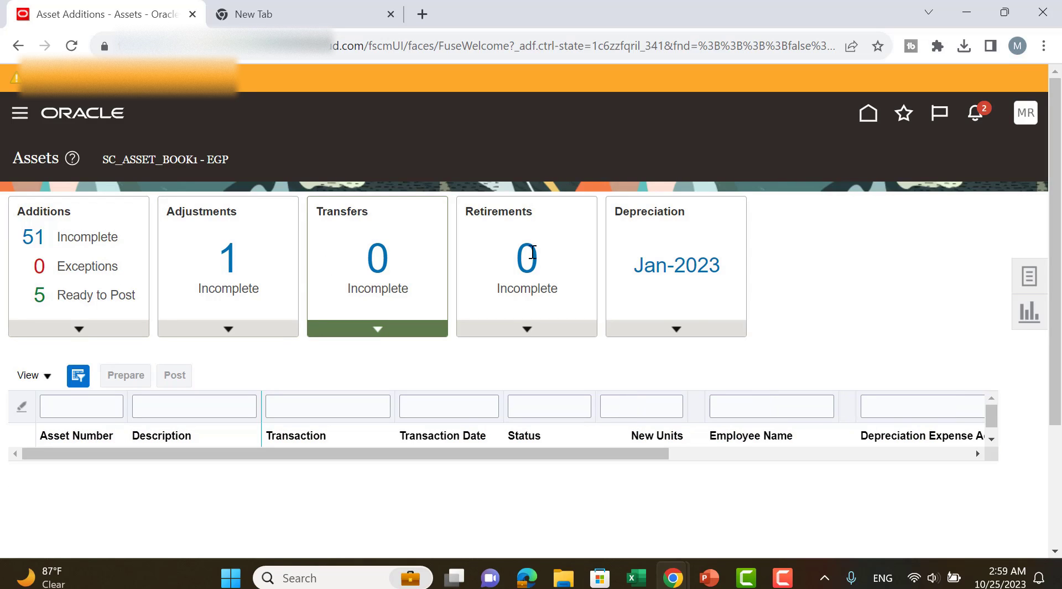
left_click(647, 238)
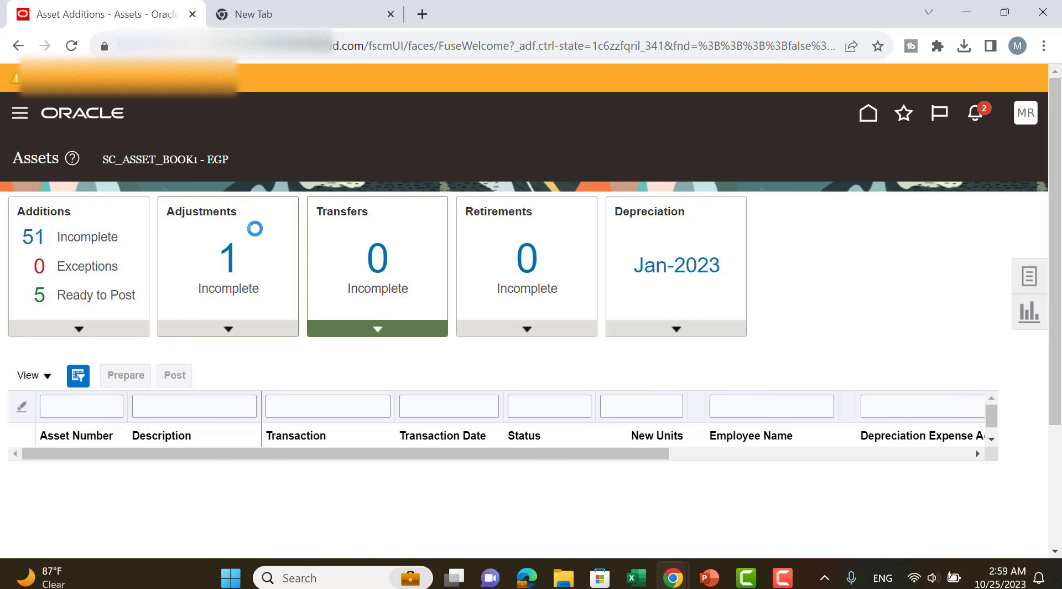
left_click(250, 273)
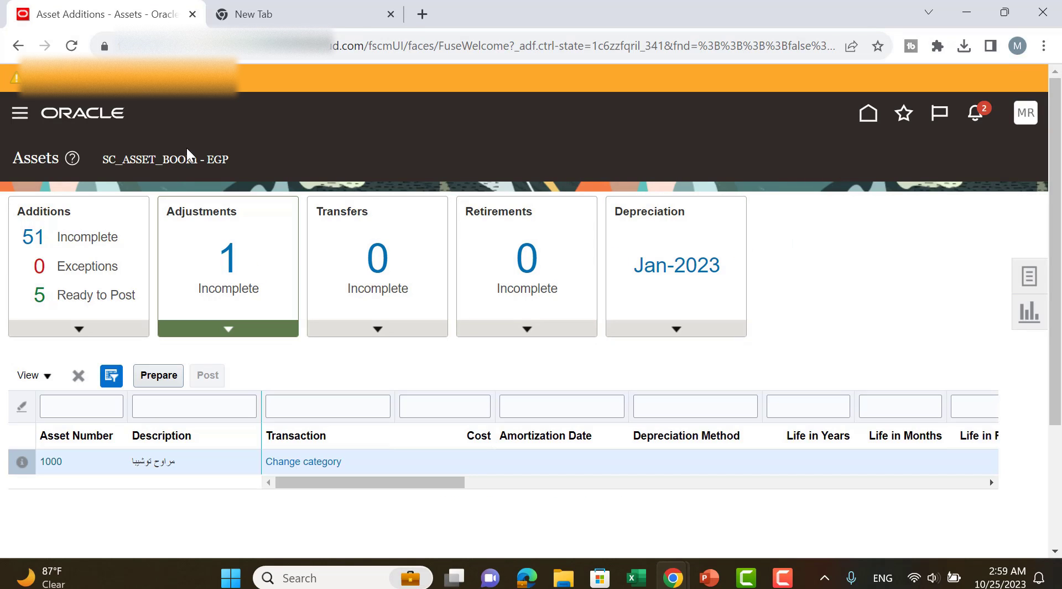
Open the Scheduled Processes overview to check the status of the Post Mass Fixed Asset Financial Transactions request.
left_click(20, 113)
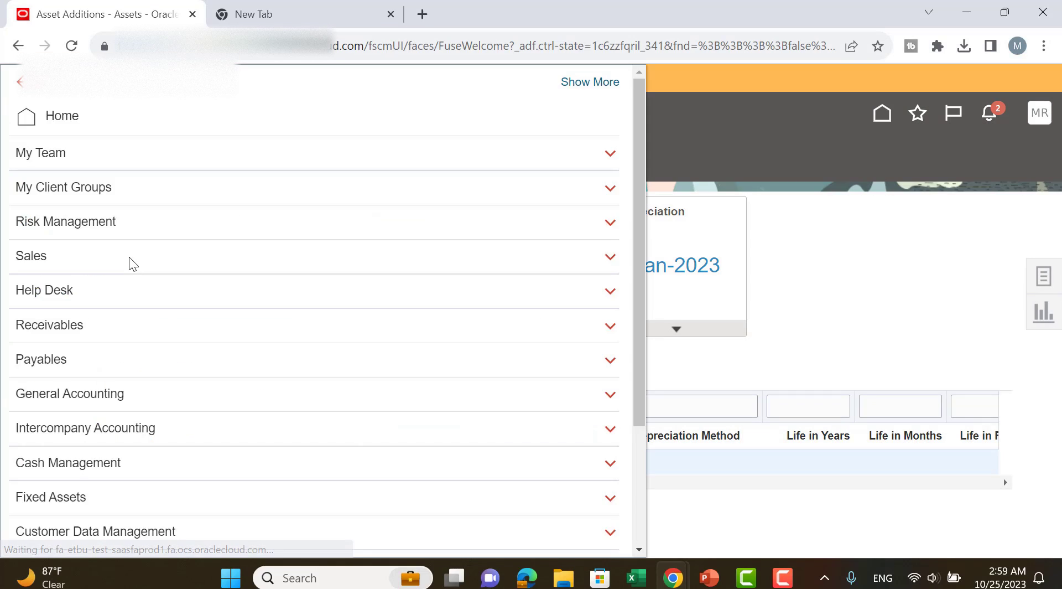
scroll(130, 263, "down", 3)
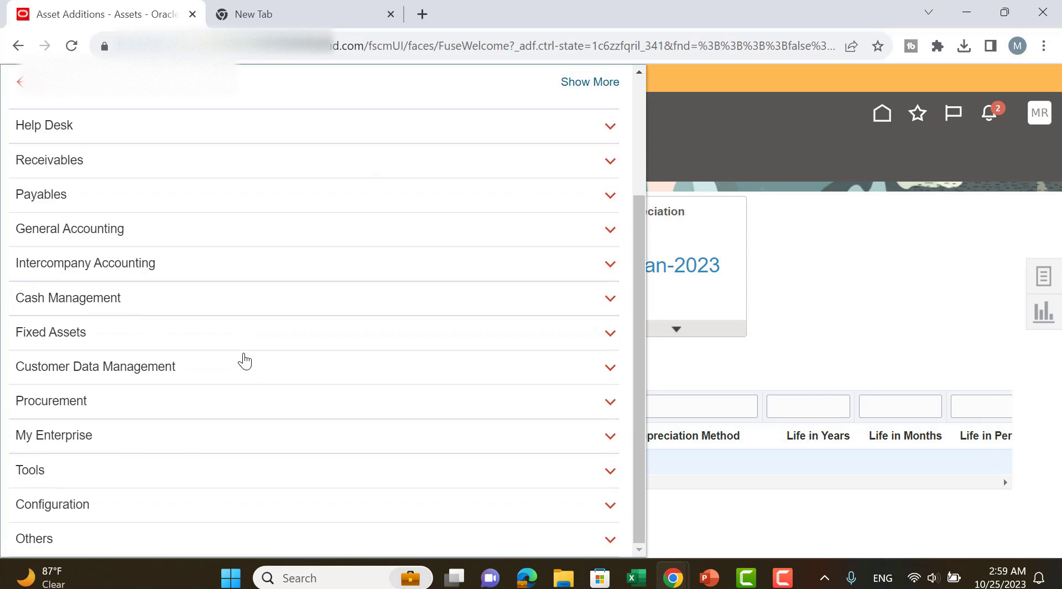
left_click(41, 476)
scroll(494, 360, "down", 3)
left_click(493, 349)
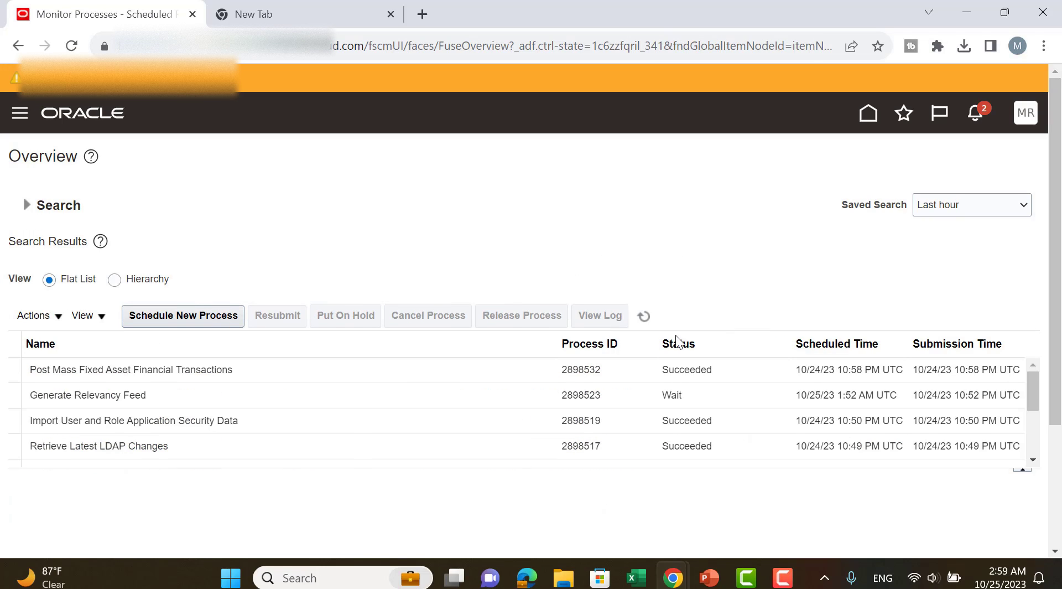
Refresh the scheduled process list and sign out of the application, confirming the logout consent.
left_click(640, 318)
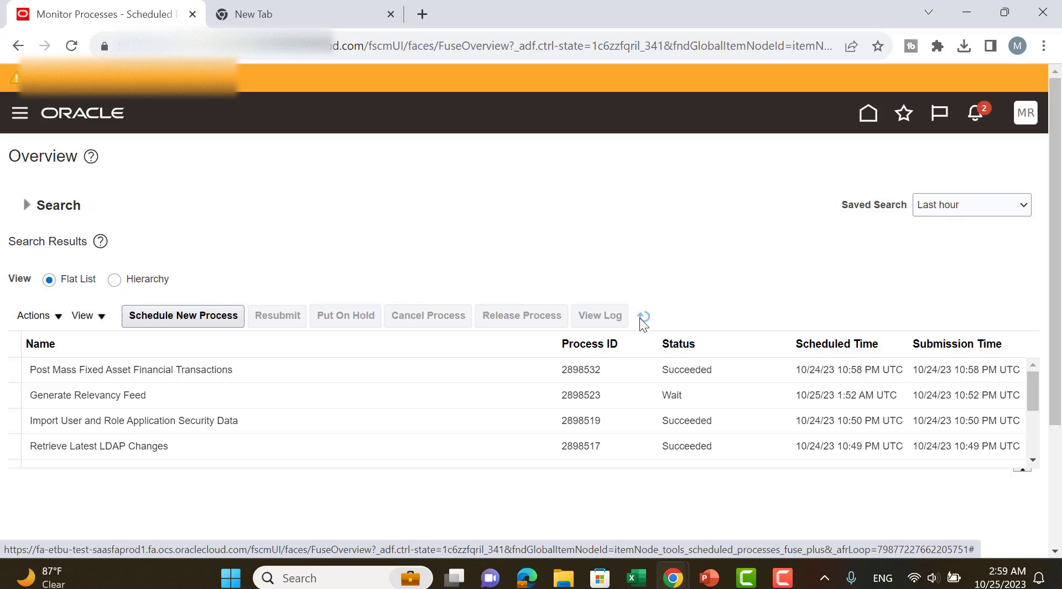
left_click(1025, 112)
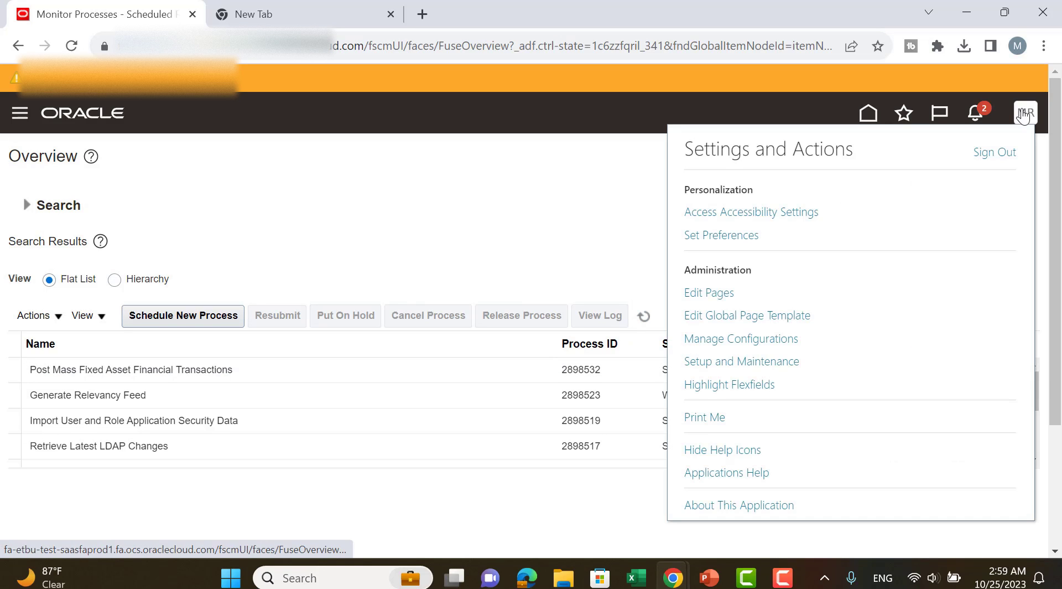
left_click(982, 157)
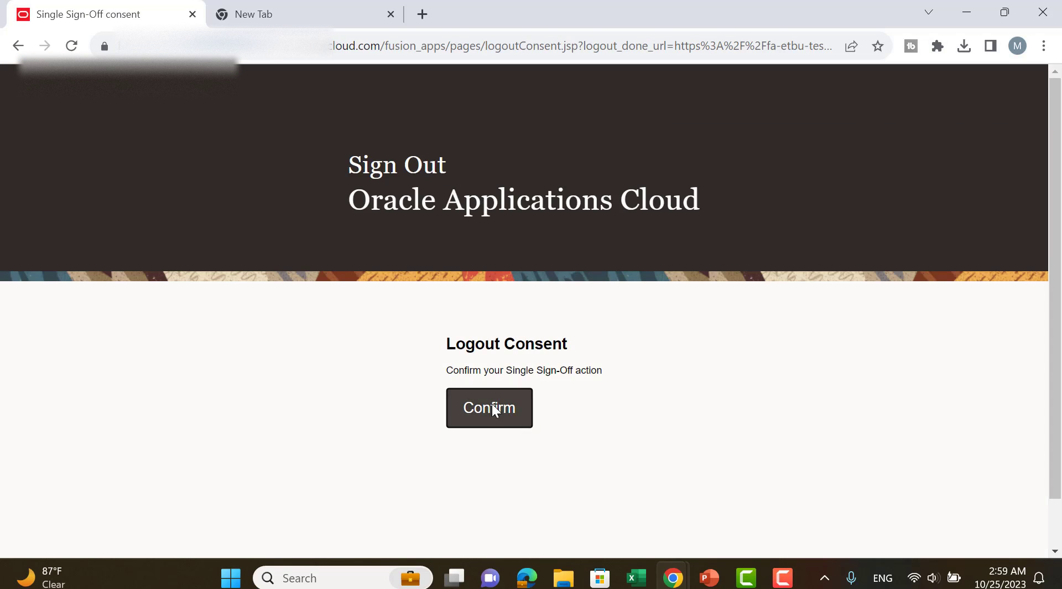
left_click(492, 403)
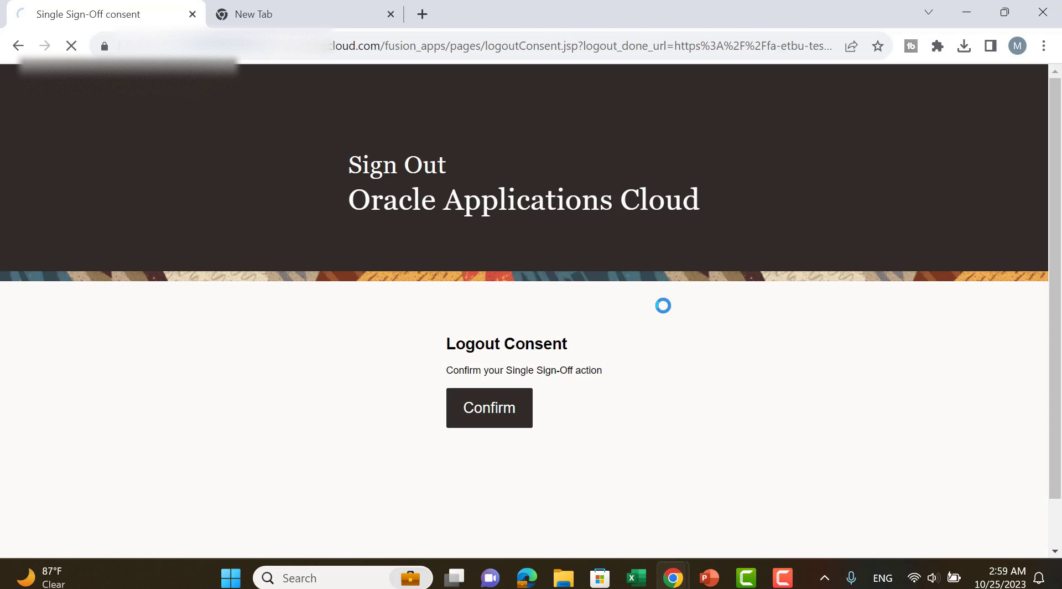
Sign back in and open the Assets landing page under Fixed Assets to check for incomplete adjustments.
left_click(571, 363)
key("BackSpace")
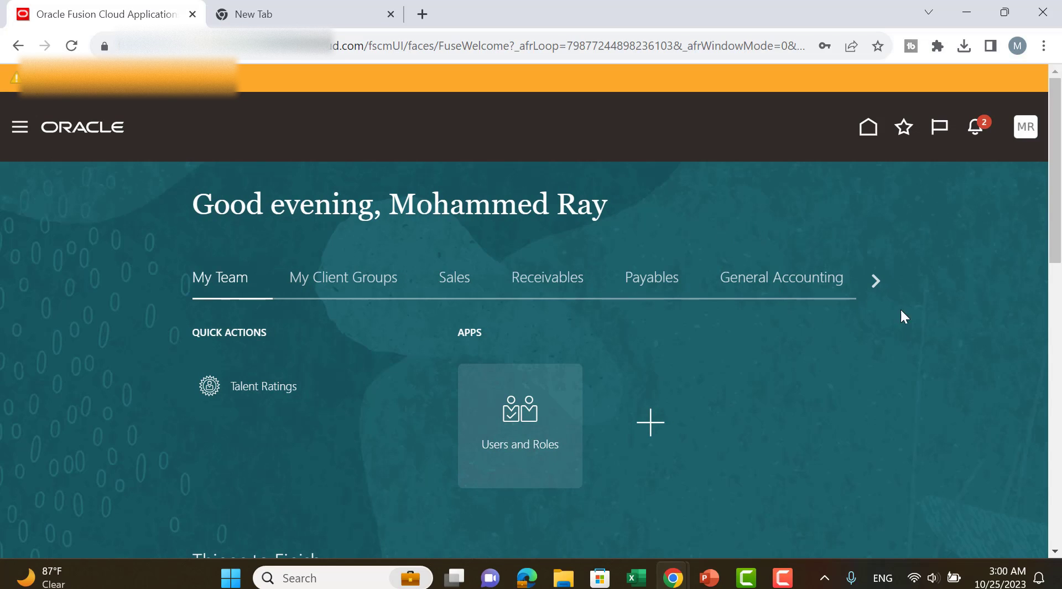
left_click(871, 286)
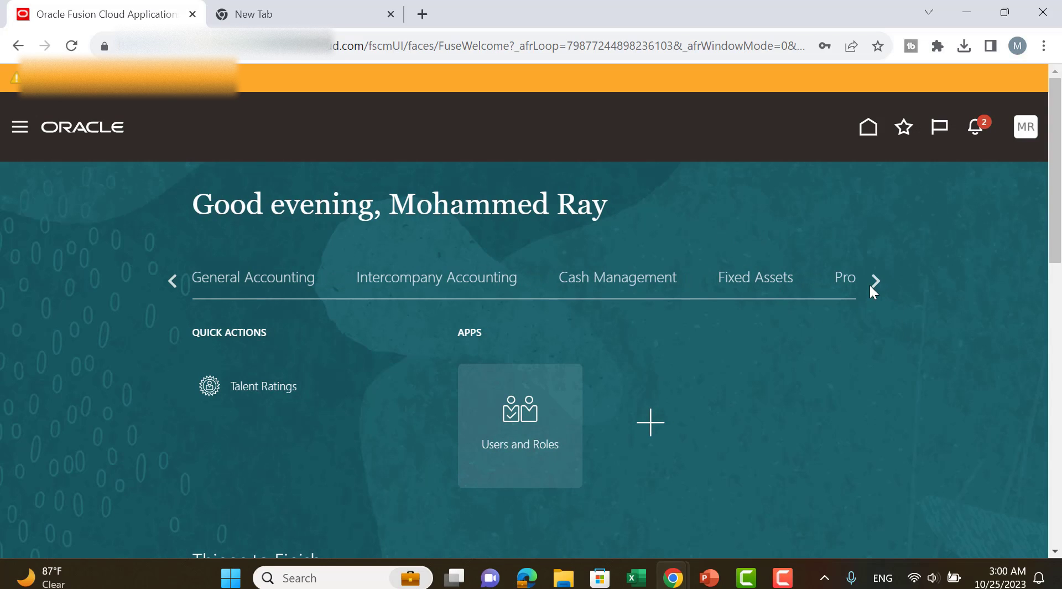
left_click(737, 288)
left_click(528, 412)
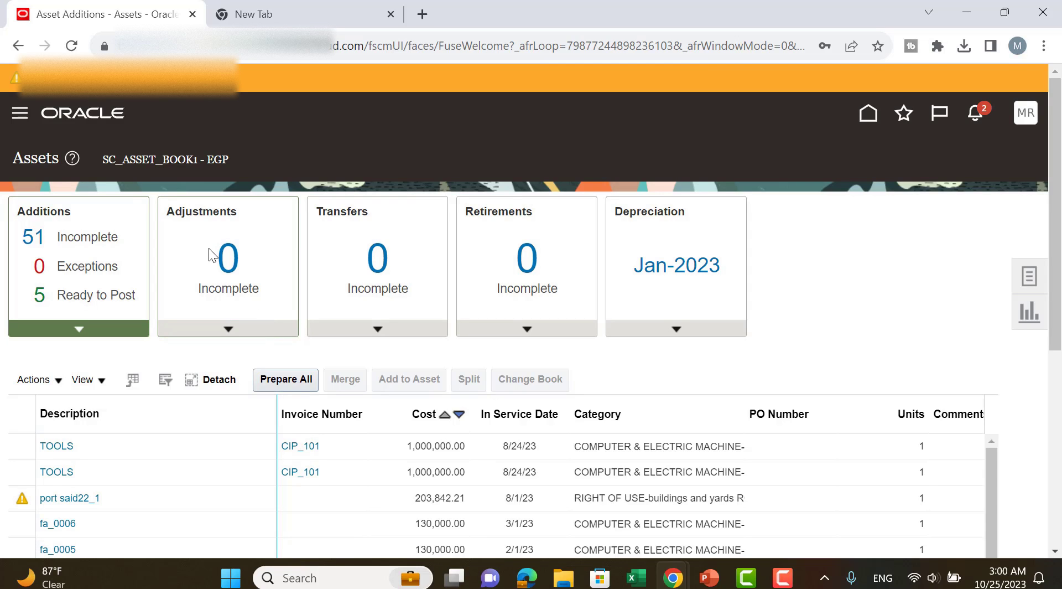
scroll(212, 257, "down", 4)
scroll(214, 260, "up", 4)
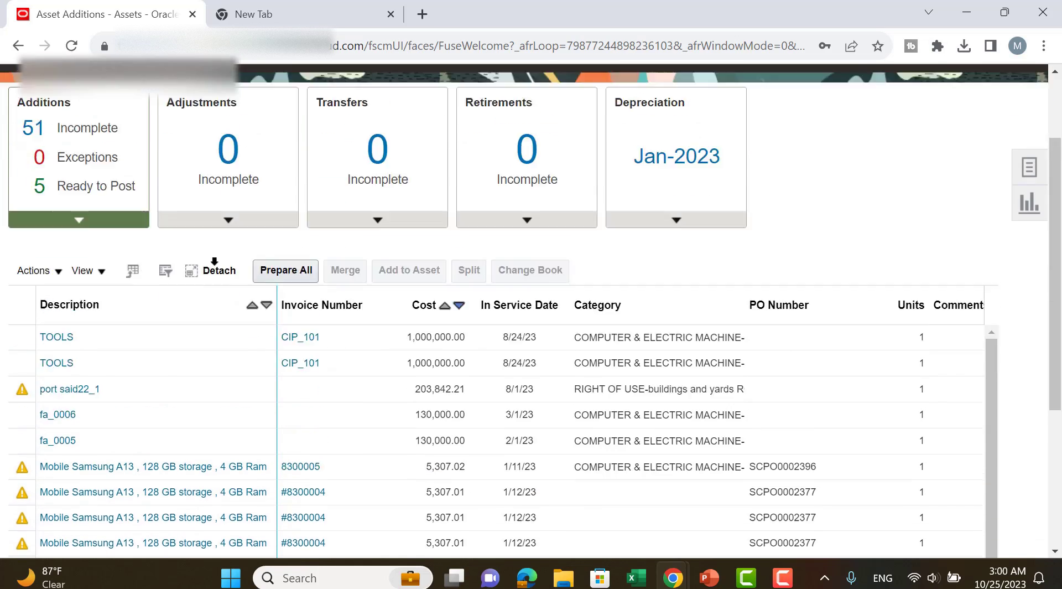
scroll(249, 259, "down", 3)
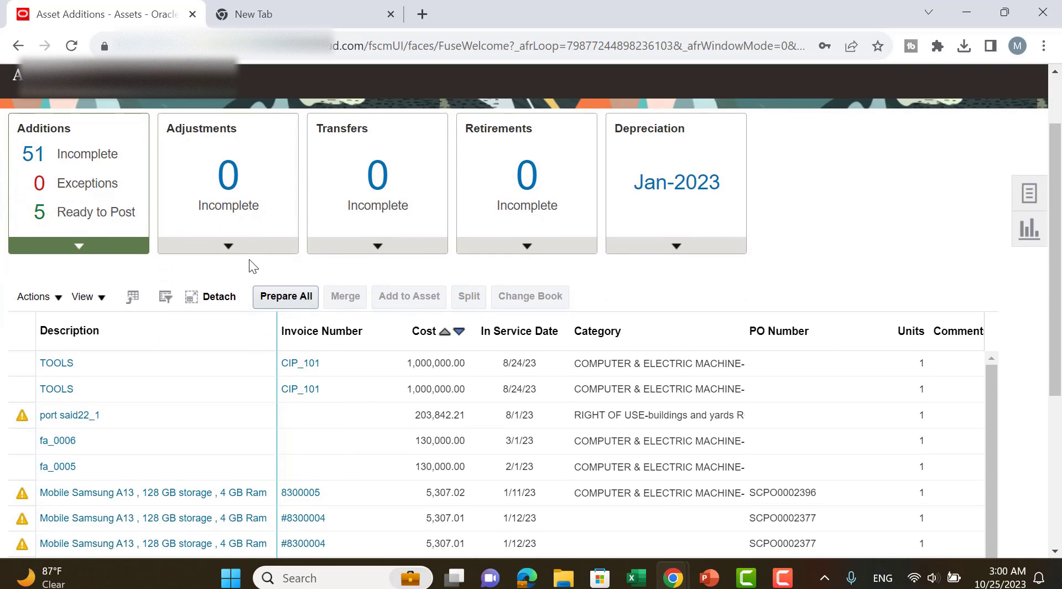
scroll(249, 258, "up", 3)
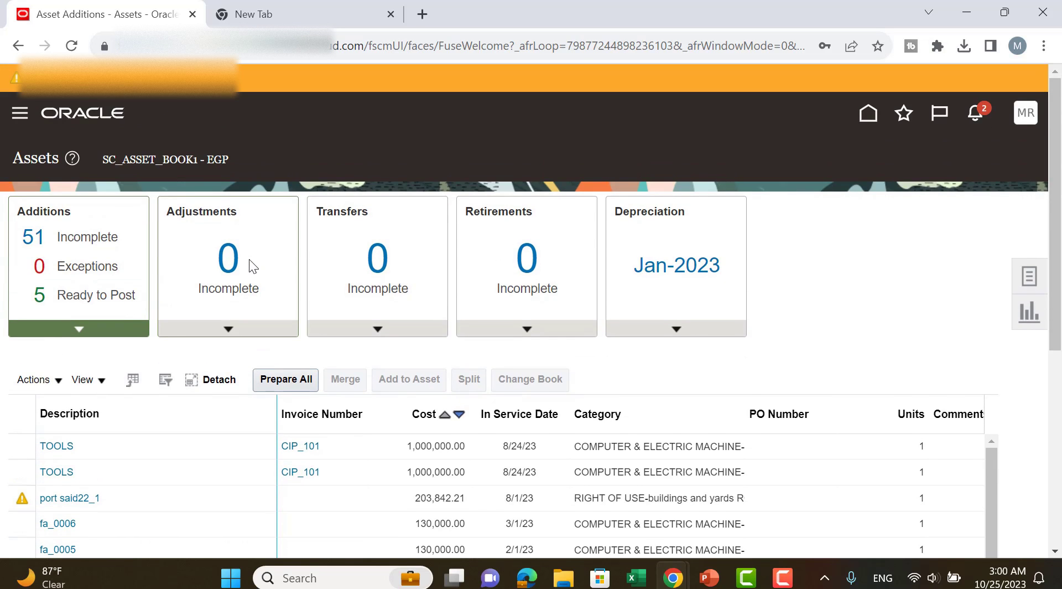
Reveal the retire assets in spreadsheet case on the presentation slide, and return to the Assets page to show its task list.
key("alt+Tab")
key("alt+Tab")
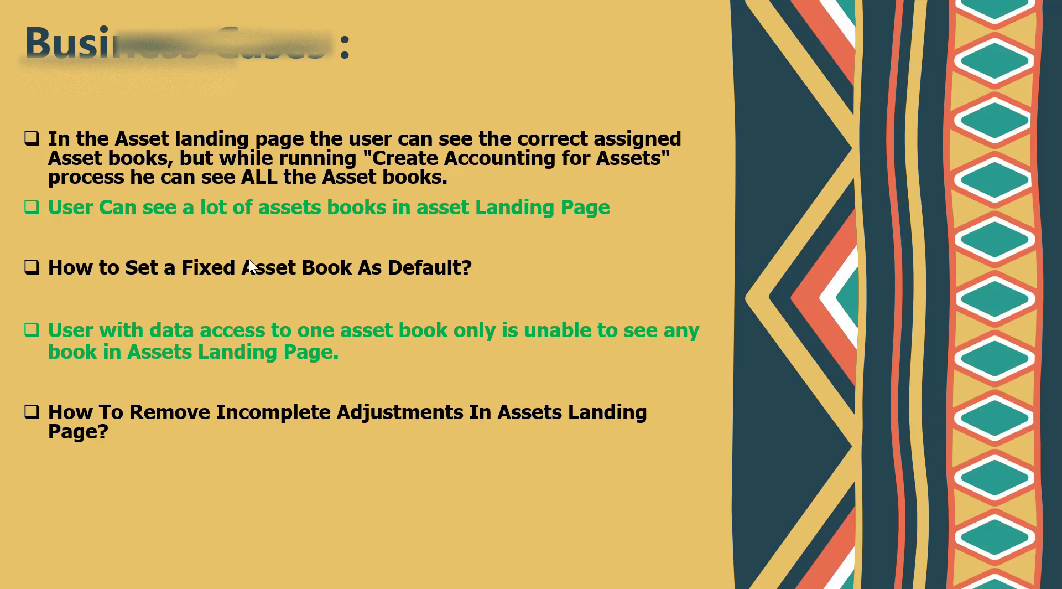
left_click(248, 259)
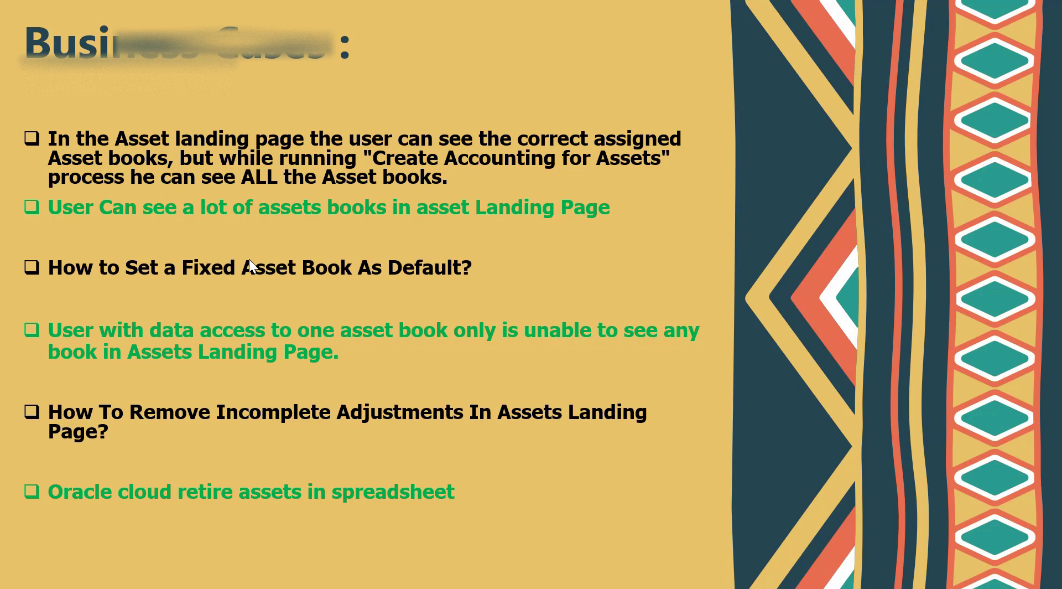
key("alt+Tab")
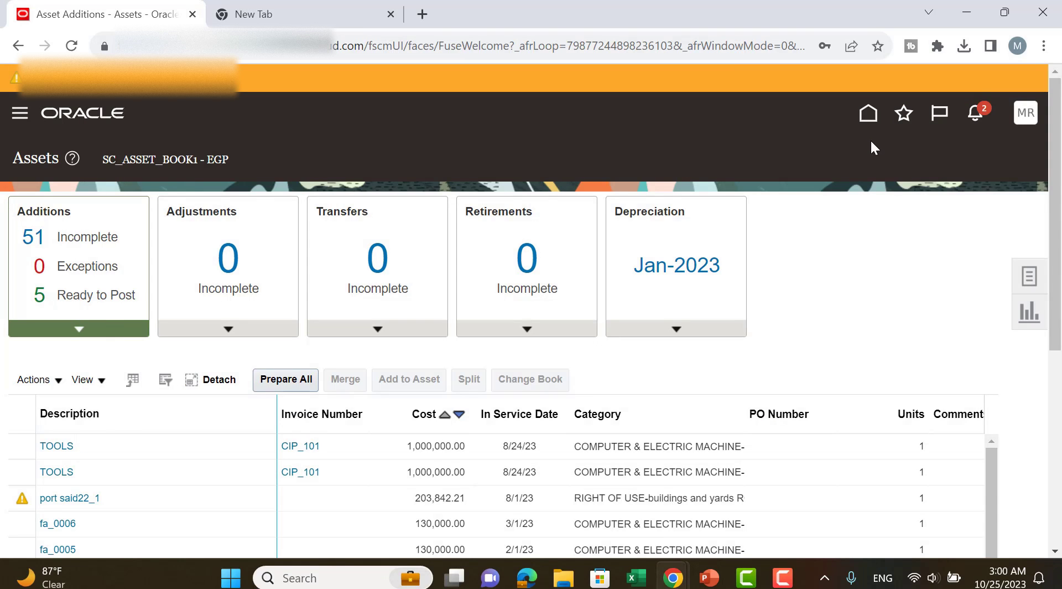
left_click(1029, 276)
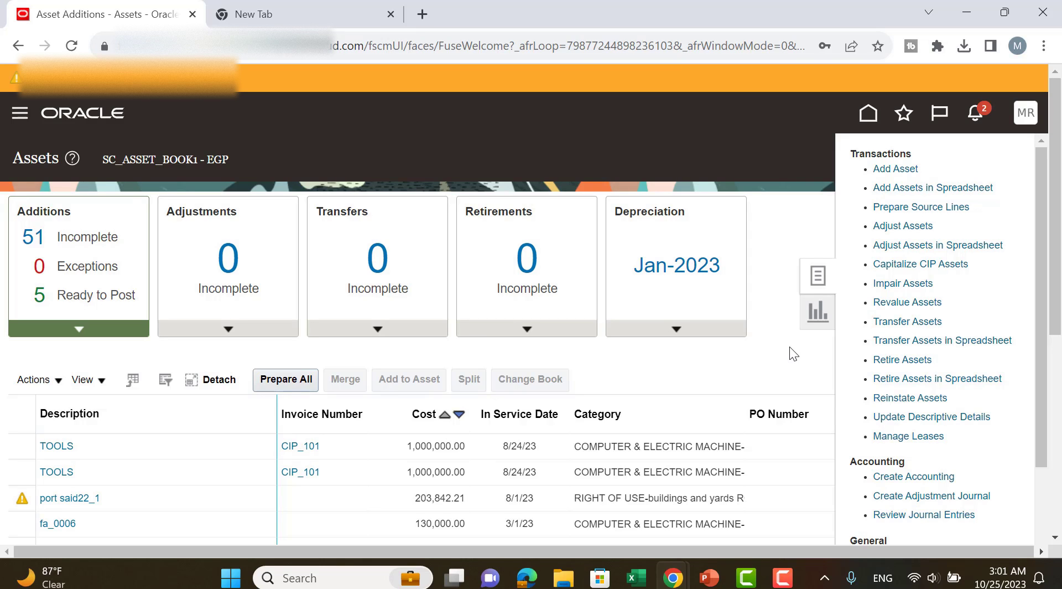
Switch to the Excel workbook and examine the macro settings in the Trust Center.
left_click(636, 578)
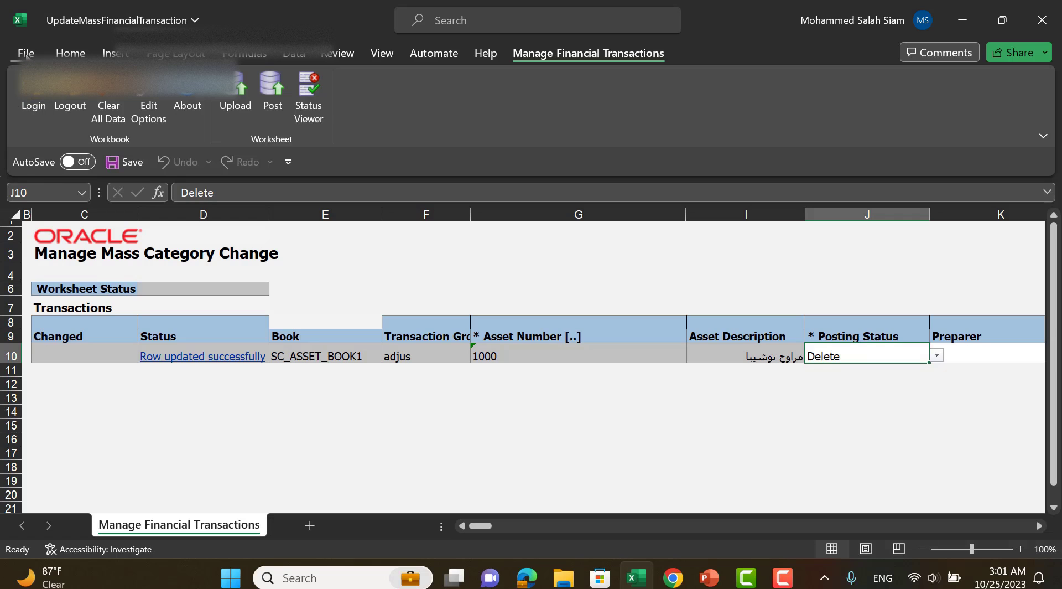
left_click(26, 53)
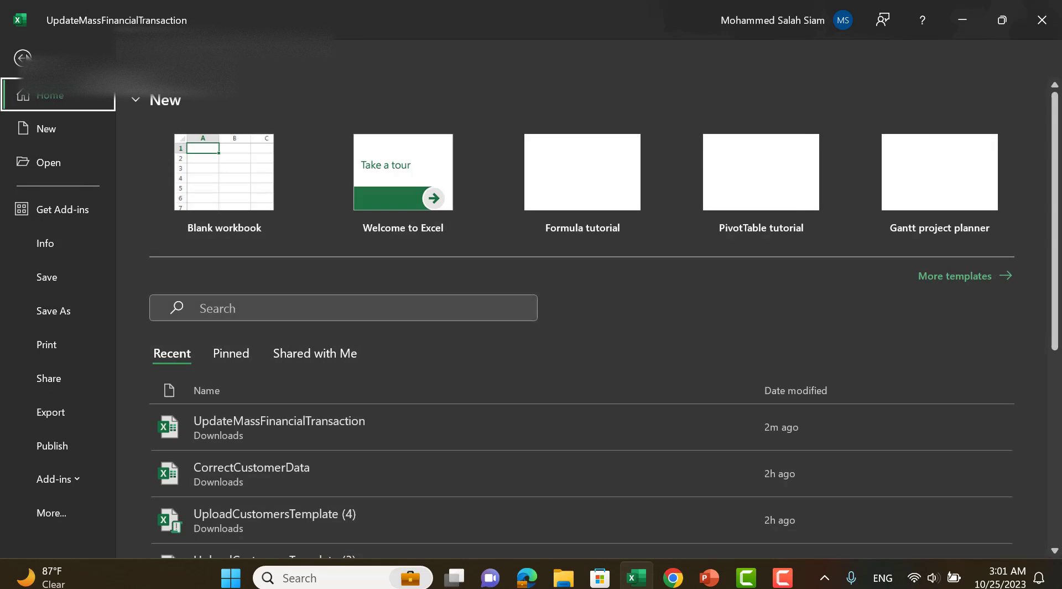
left_click(57, 513)
left_click(178, 517)
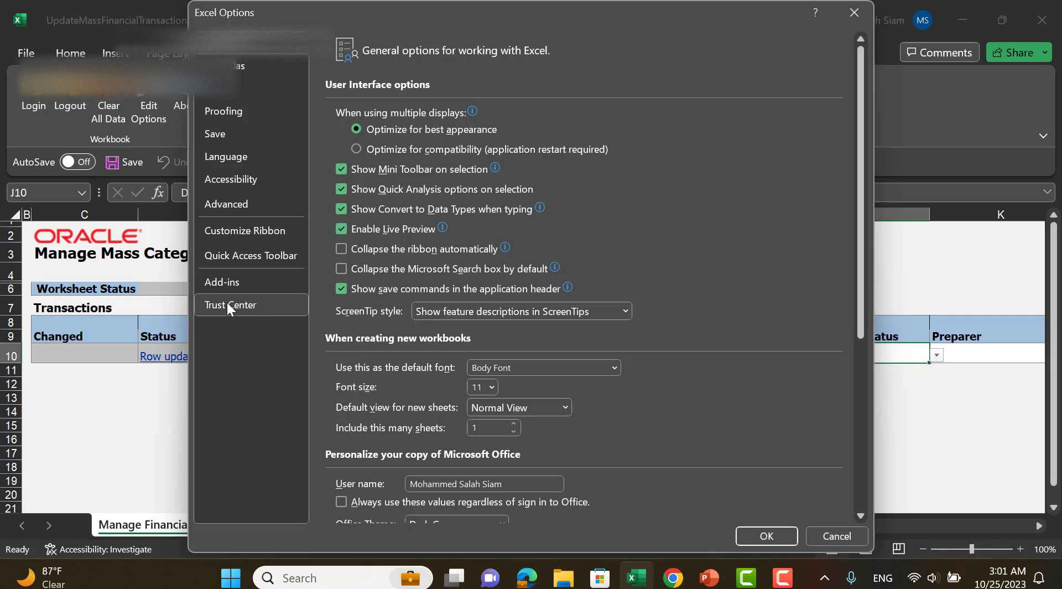
left_click(227, 303)
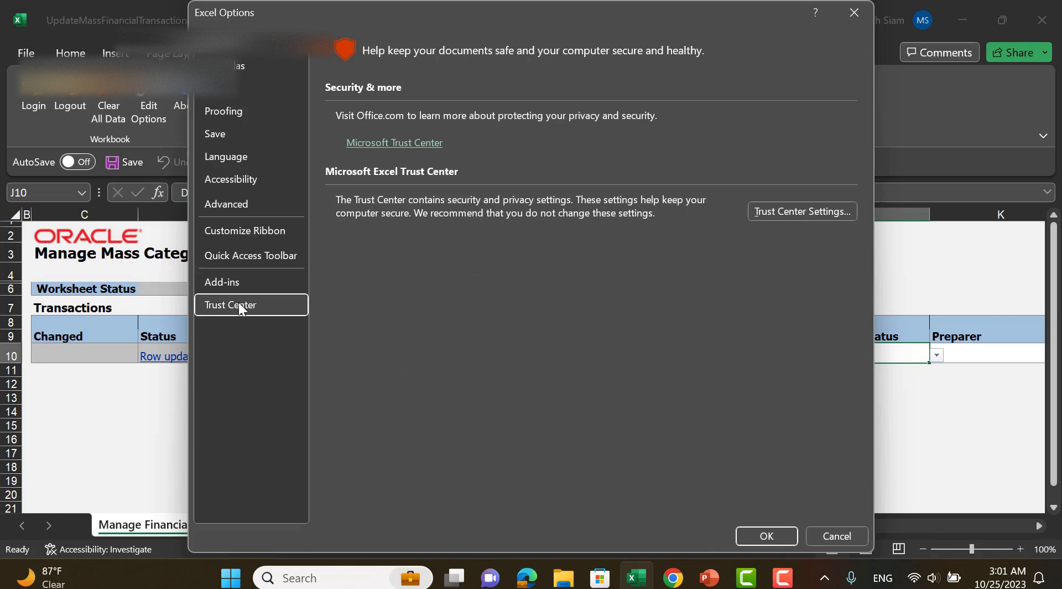
left_click(802, 213)
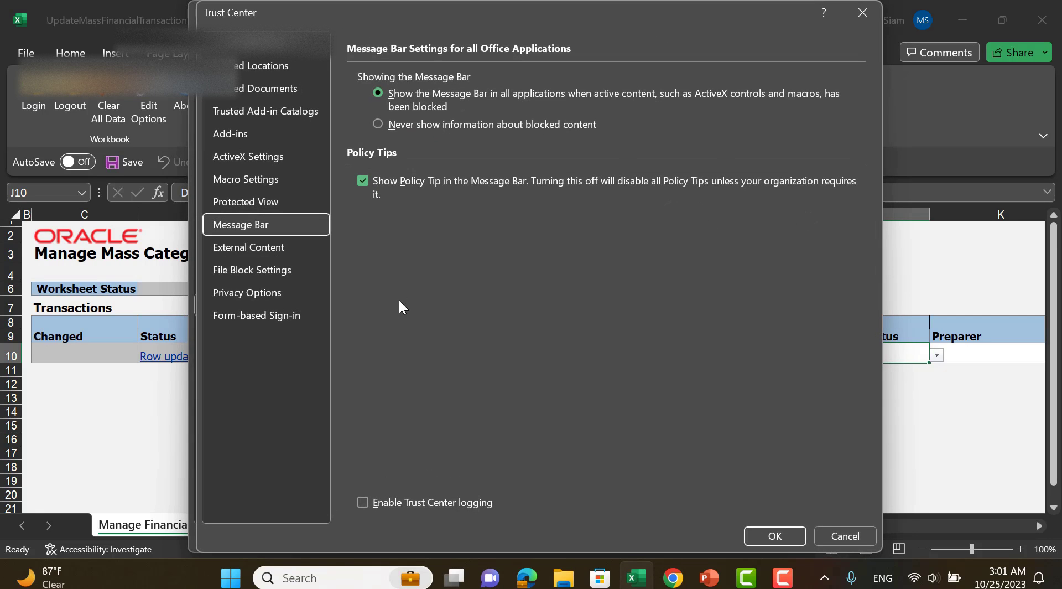
left_click(247, 180)
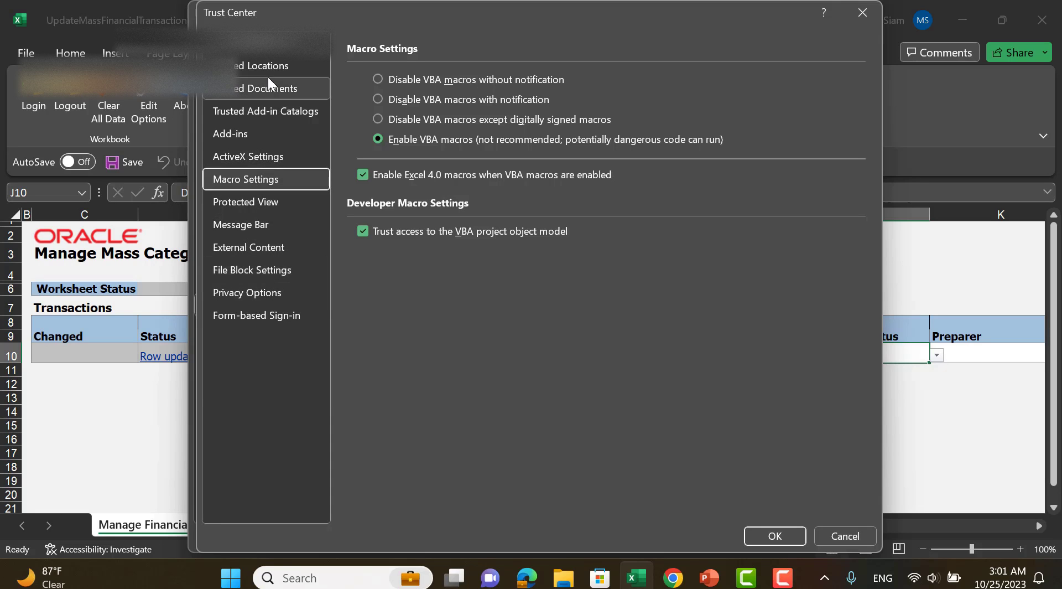
left_click(873, 14)
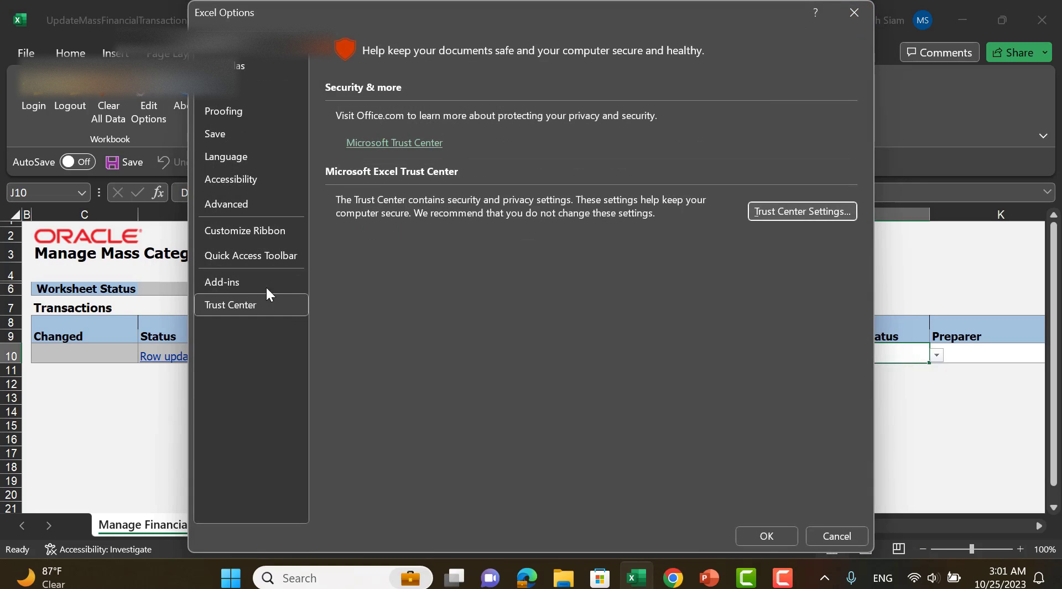
Examine the COM add-ins in the Excel options to check whether the Oracle ADF Desktop Integration Add-In is enabled.
left_click(247, 282)
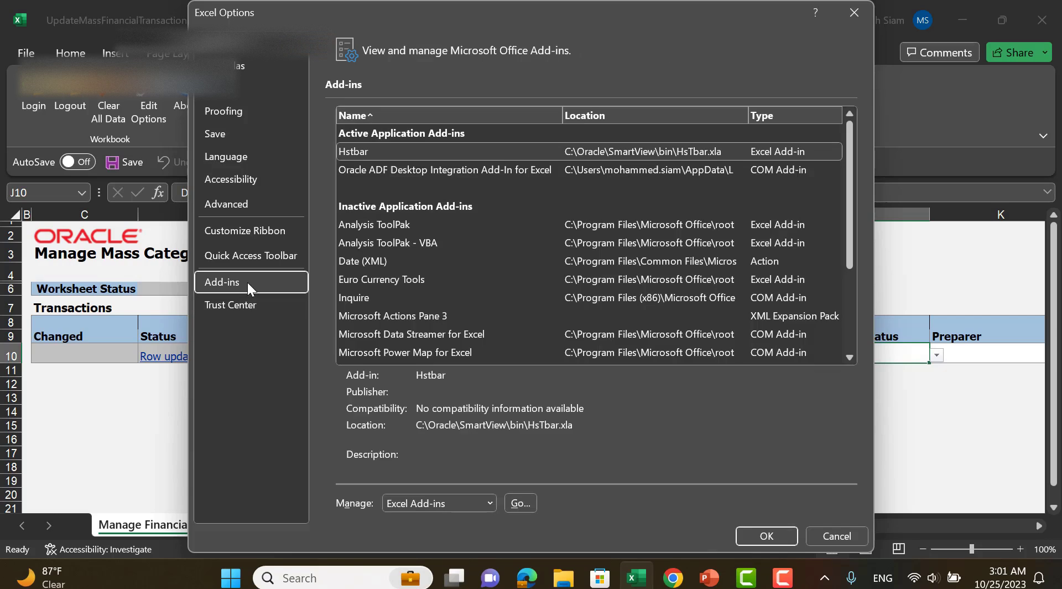
left_click(452, 506)
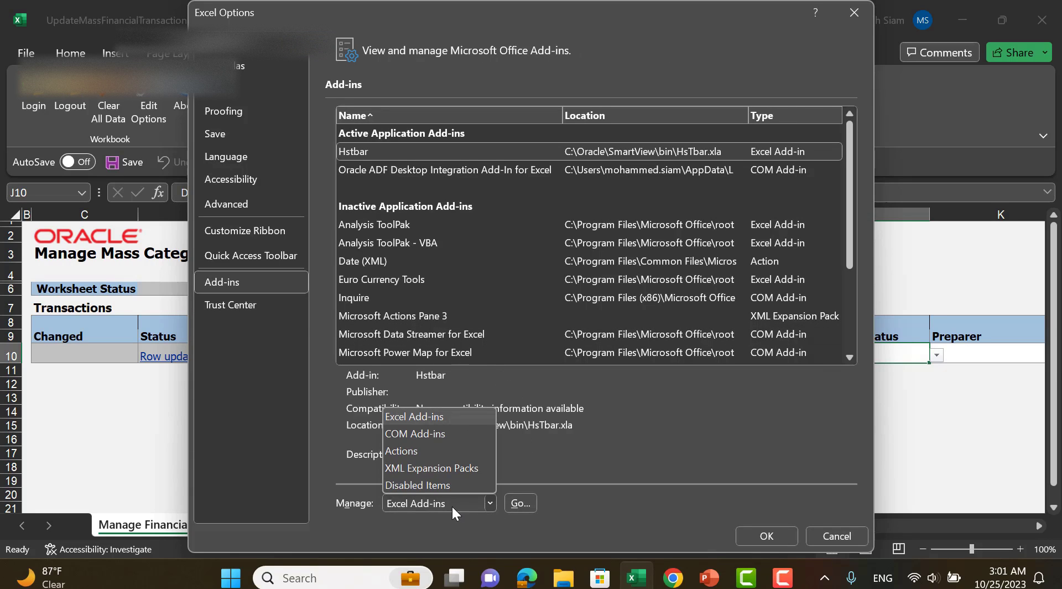
left_click(433, 435)
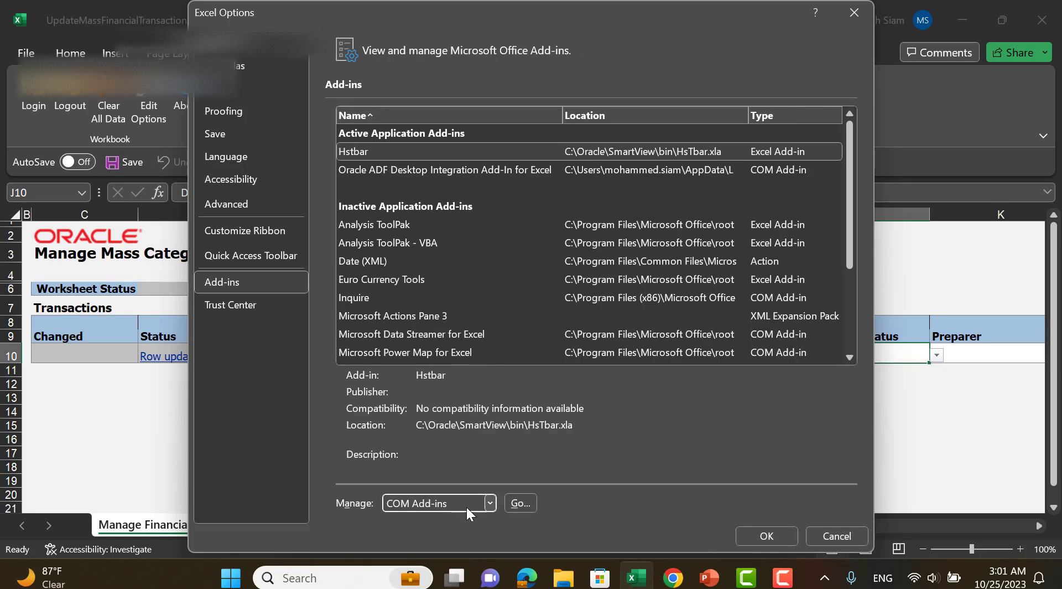
left_click(520, 503)
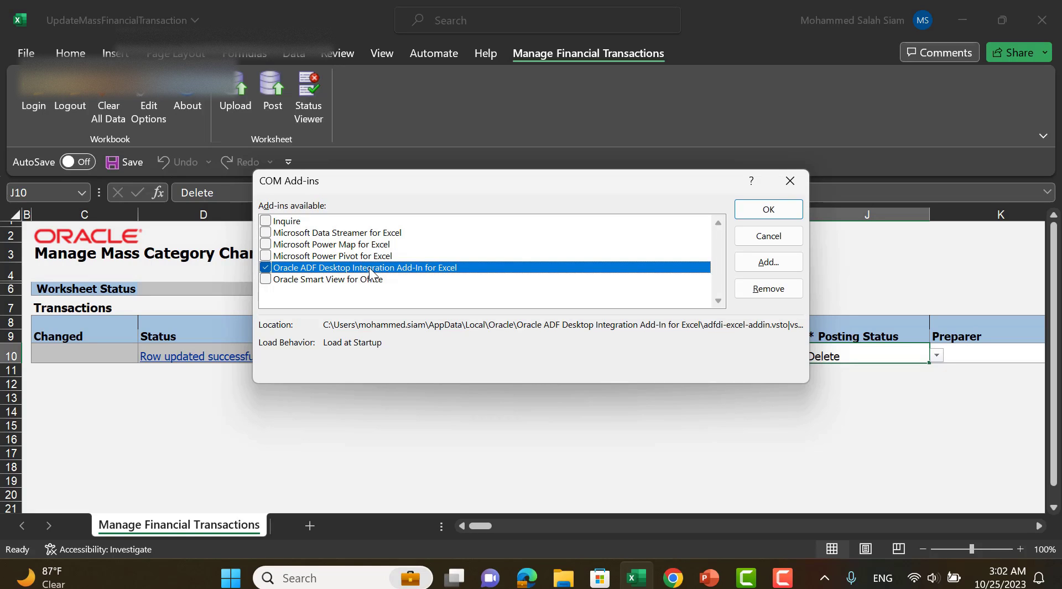
left_click(788, 181)
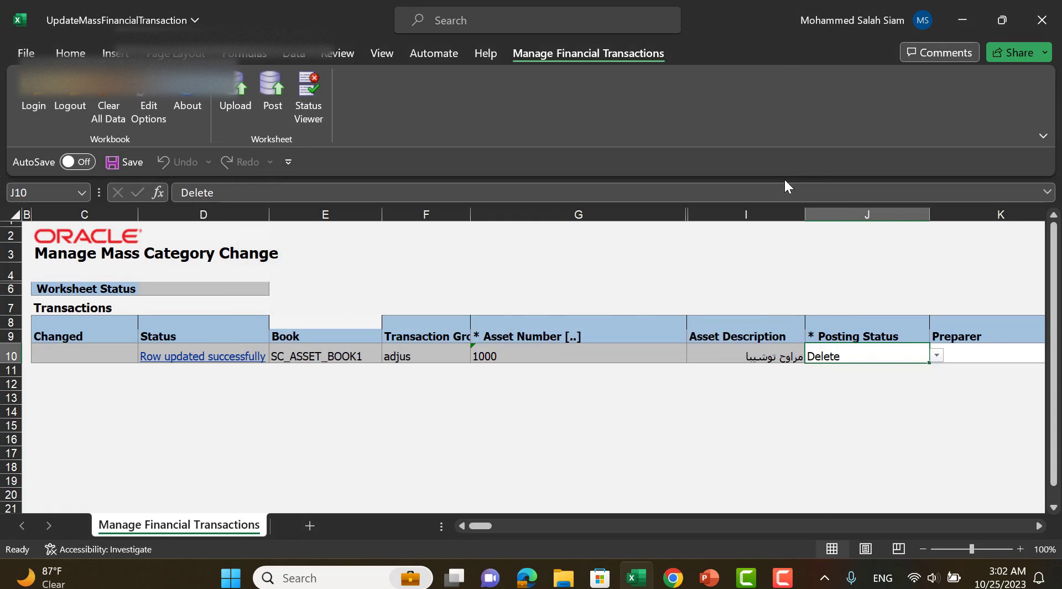
Close the workbook without saving and download the Retire Assets spreadsheet for book SC_ASSET_BOOK1 with transaction type Retirement.
left_click(1043, 20)
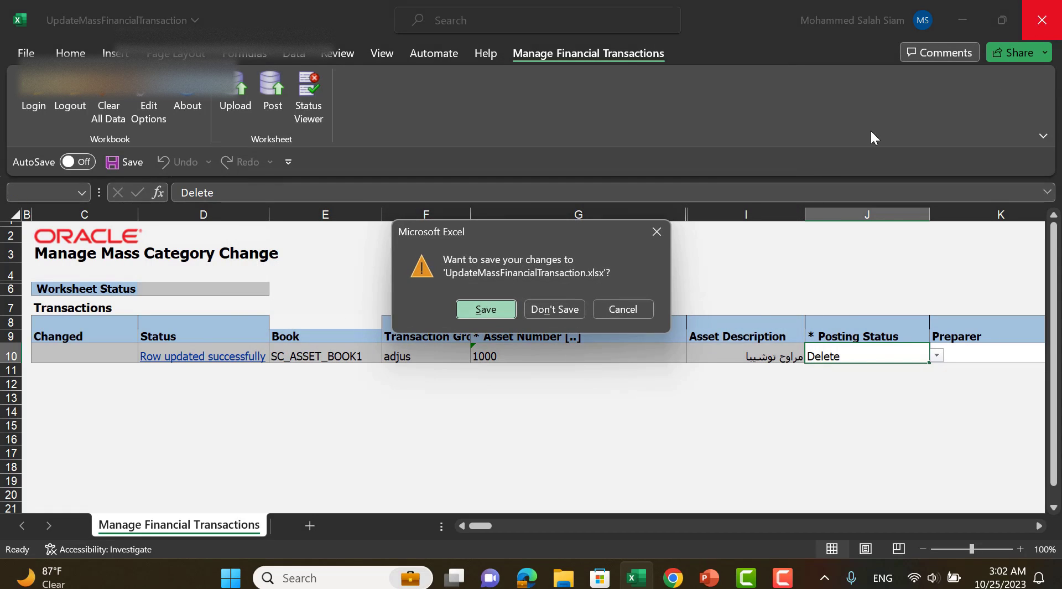
left_click(549, 316)
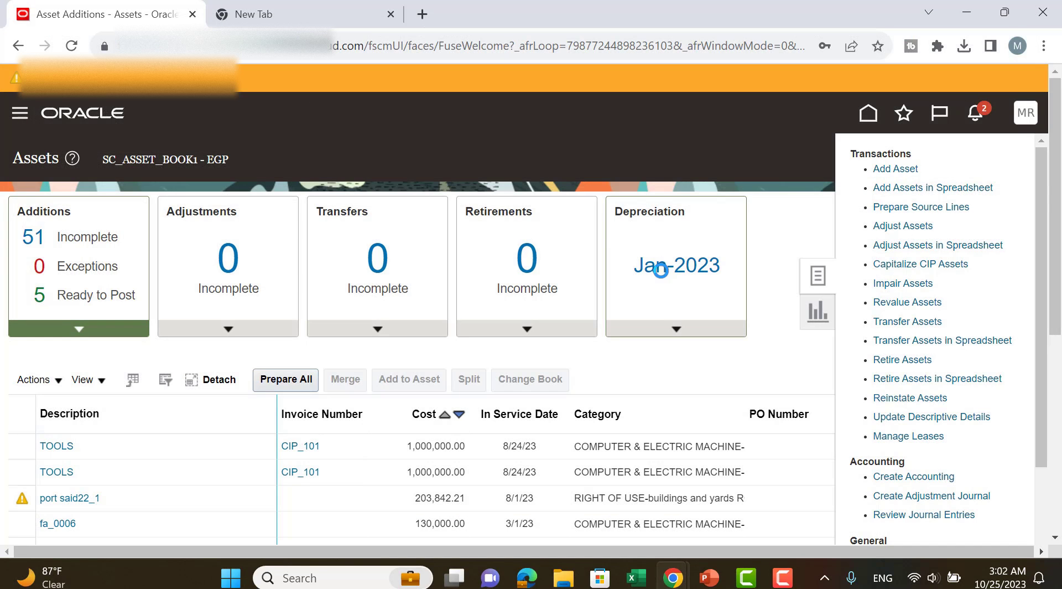
left_click(935, 380)
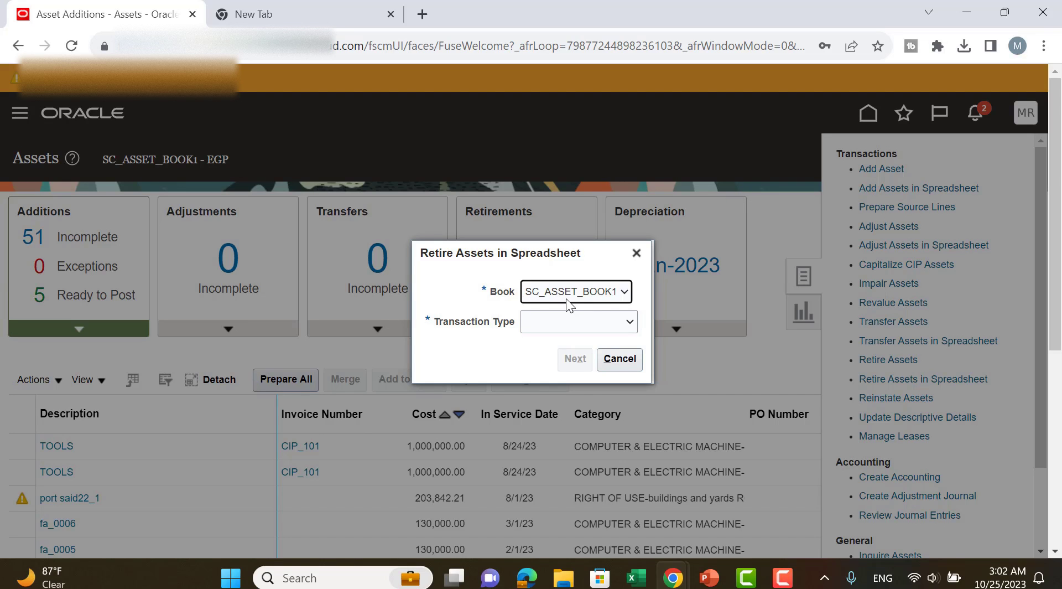
left_click(568, 320)
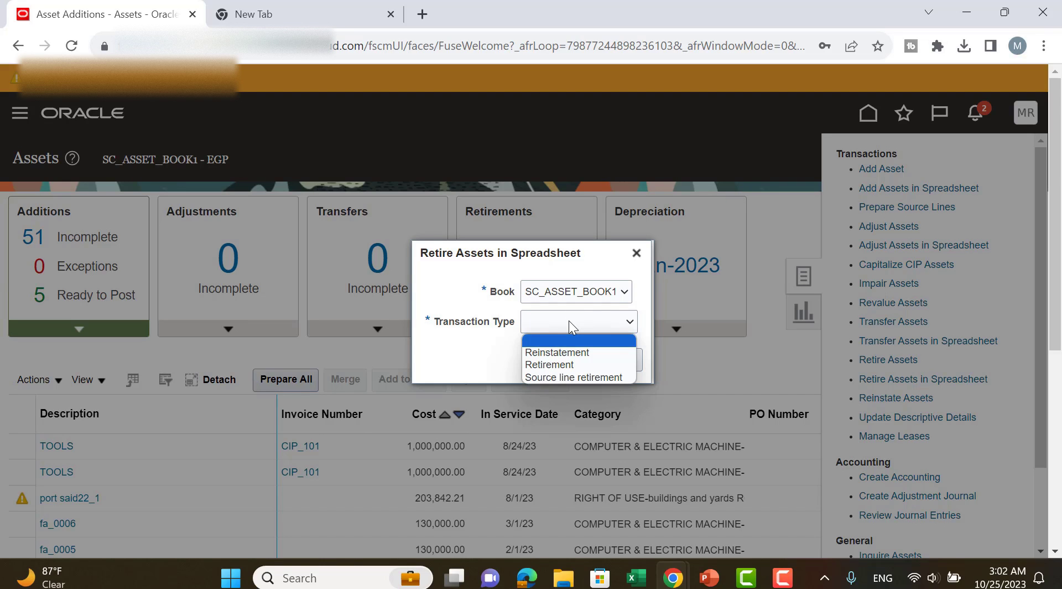
left_click(597, 361)
left_click(589, 360)
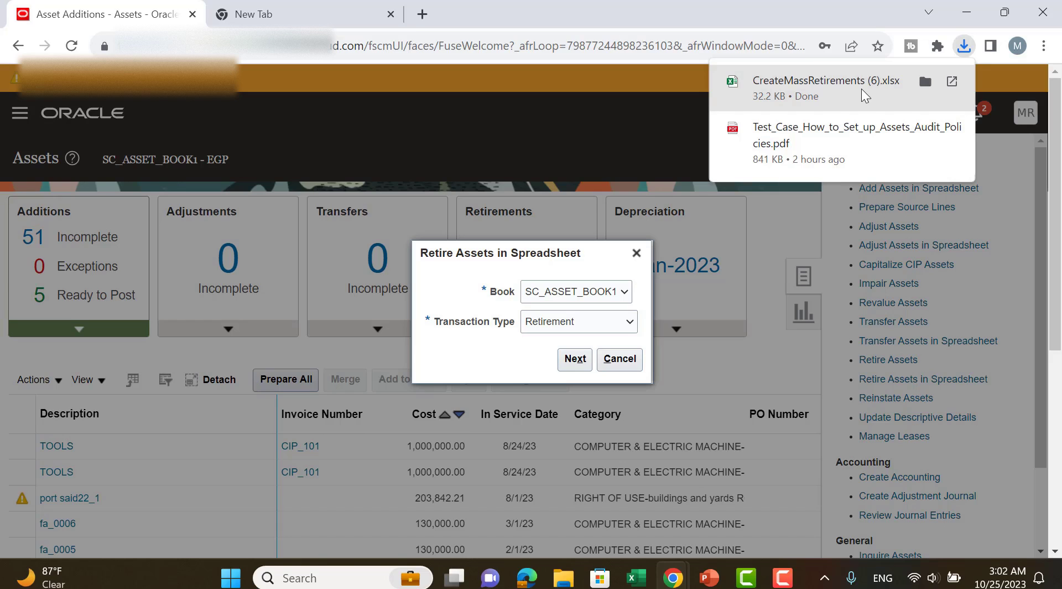
Open the downloaded CreateMassRetirements (6).xlsx workbook, accept the connection and sign in with the user ID and account password.
left_click(861, 88)
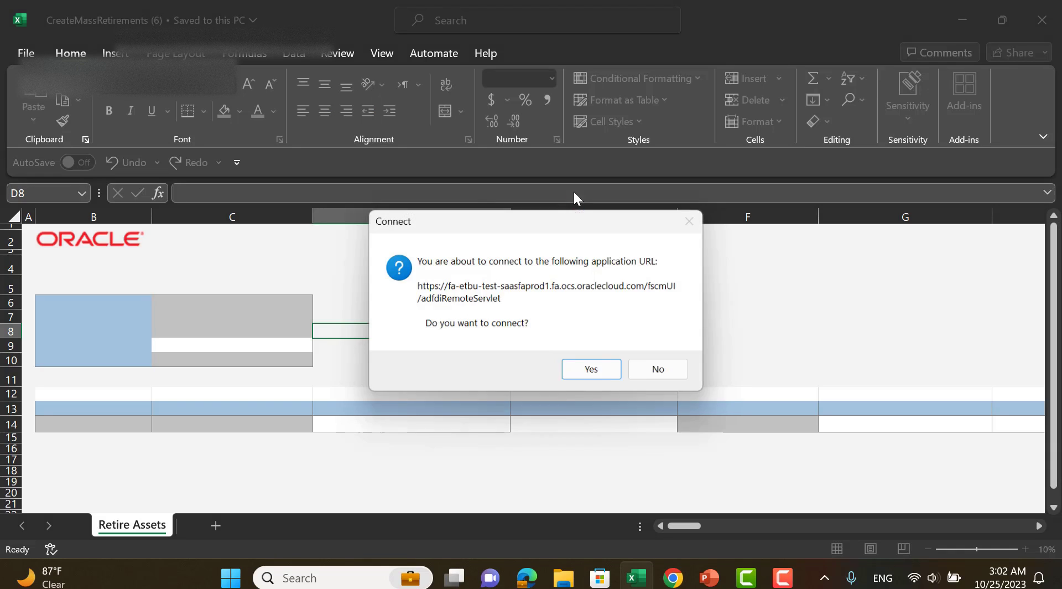
left_click(595, 379)
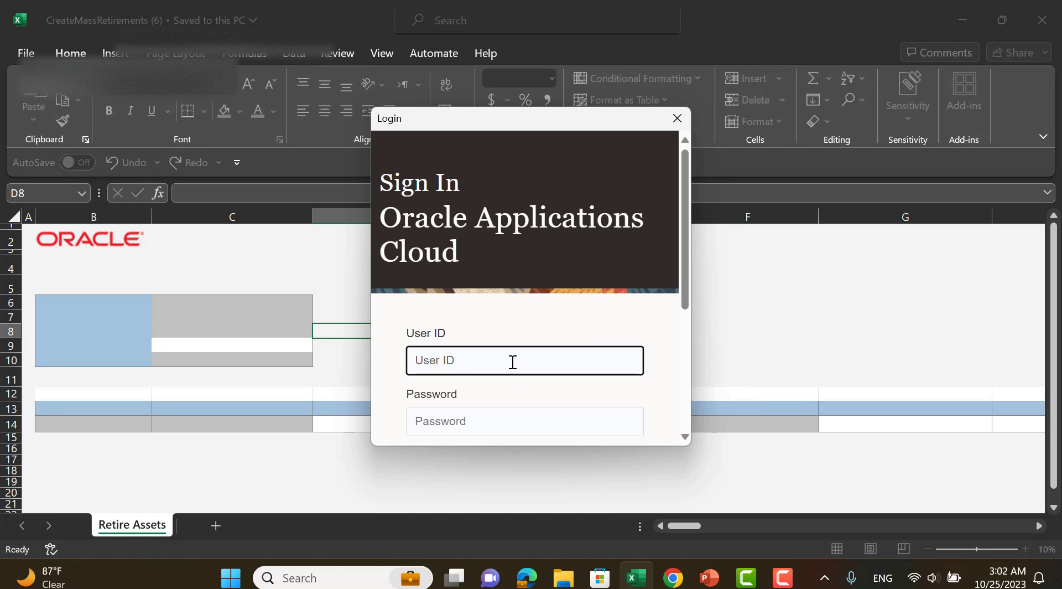
key("Tab")
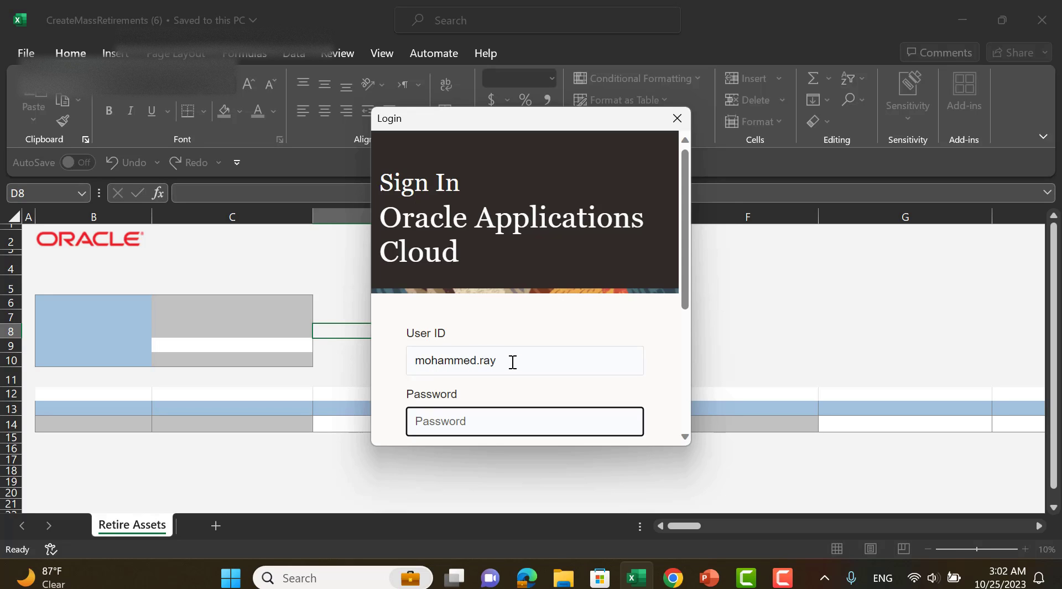
type("***********")
key("Return")
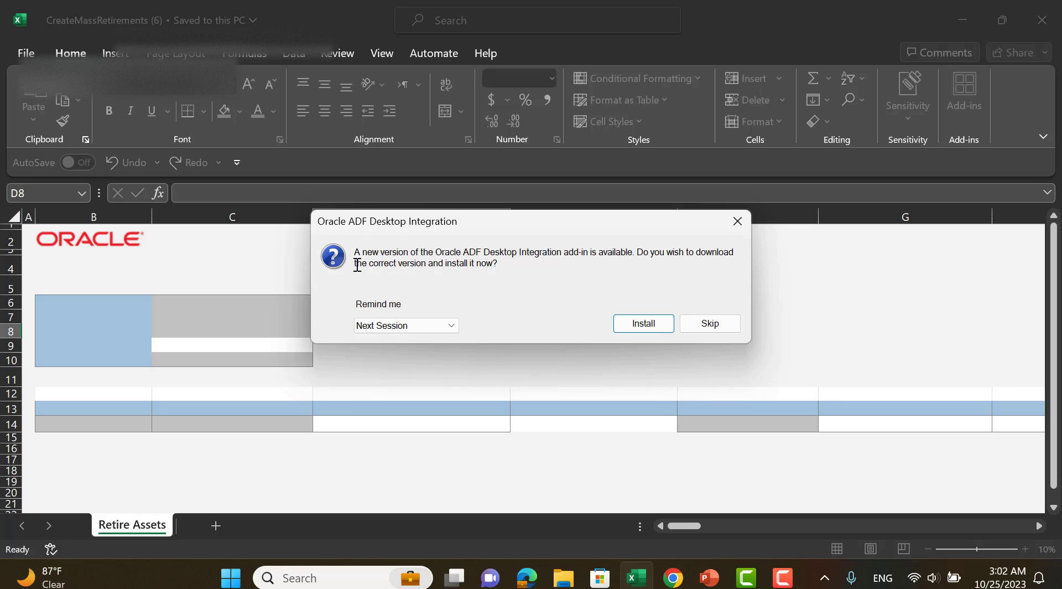
Skip the add-in update and set the worksheet's Transaction Group to Retirement Oct 2023.
left_click(708, 326)
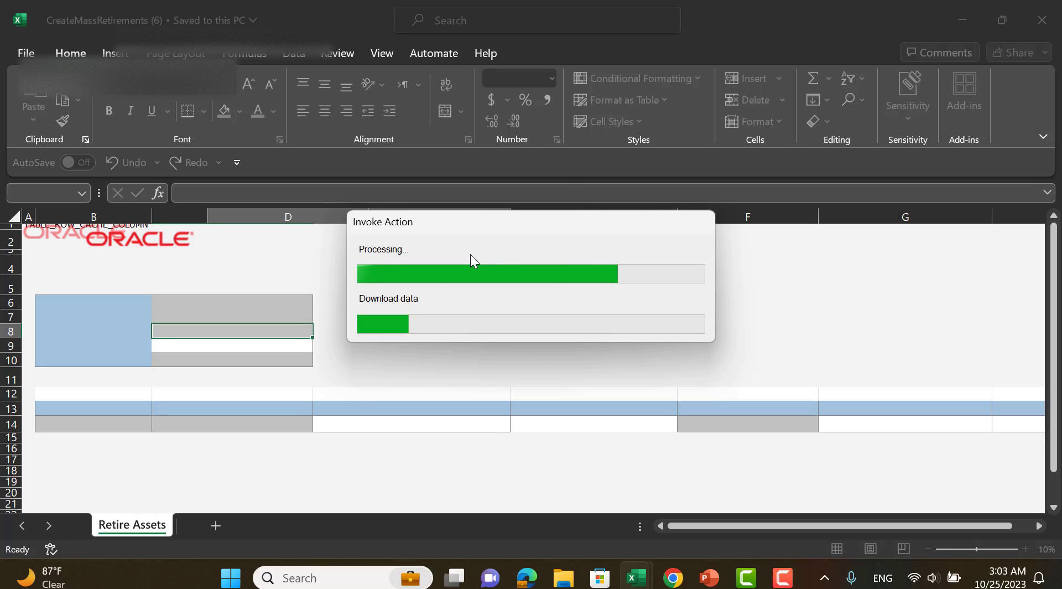
left_click(209, 348)
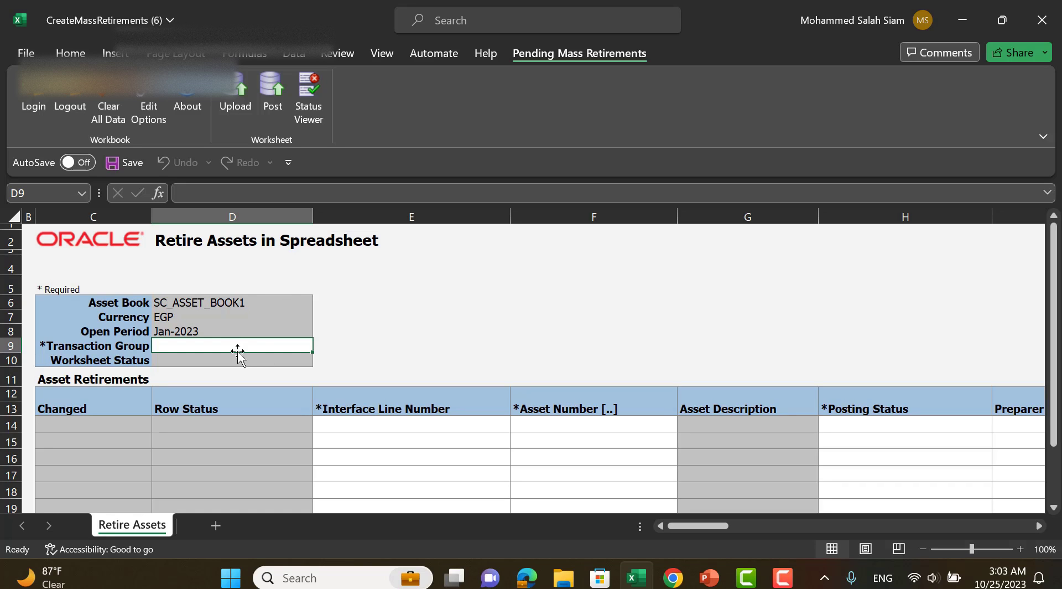
type("ret")
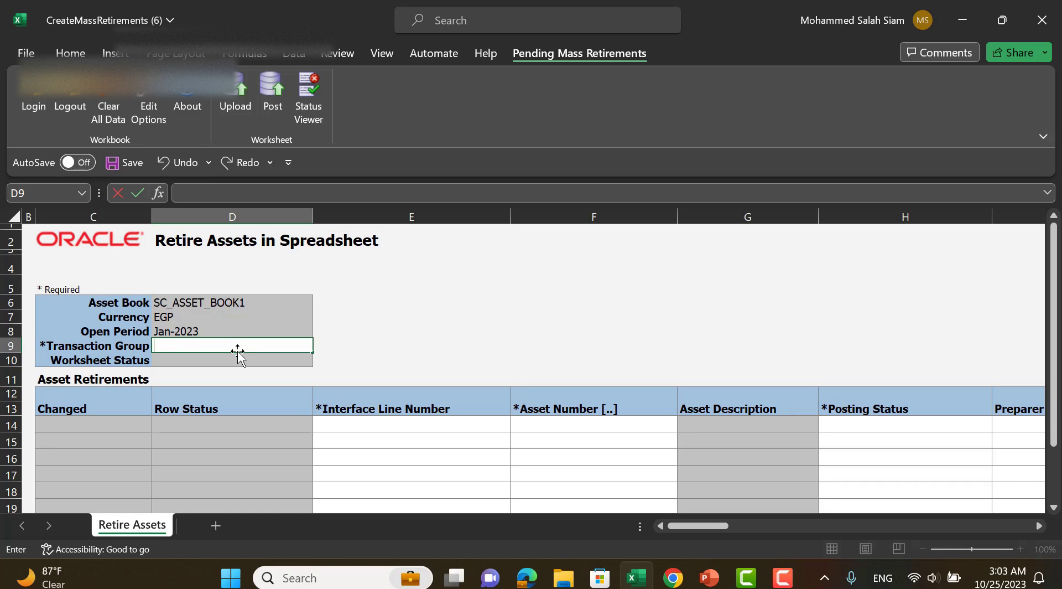
type("irement Oct 2023")
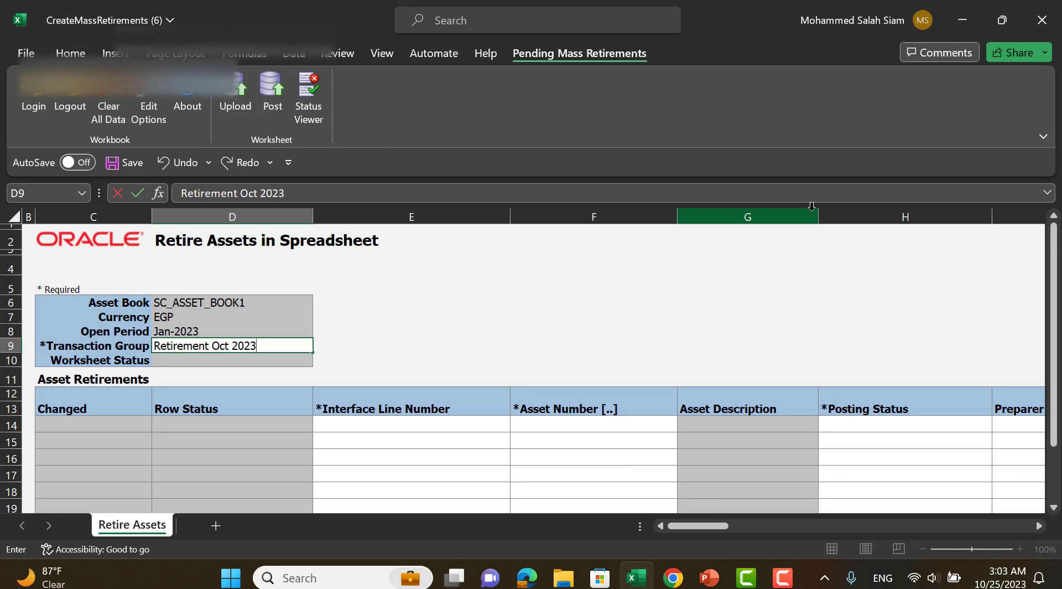
Enter 1000 as the Interface Line Number in the first row of the Asset Retirements table.
scroll(780, 261, "down", 2)
left_click(420, 361)
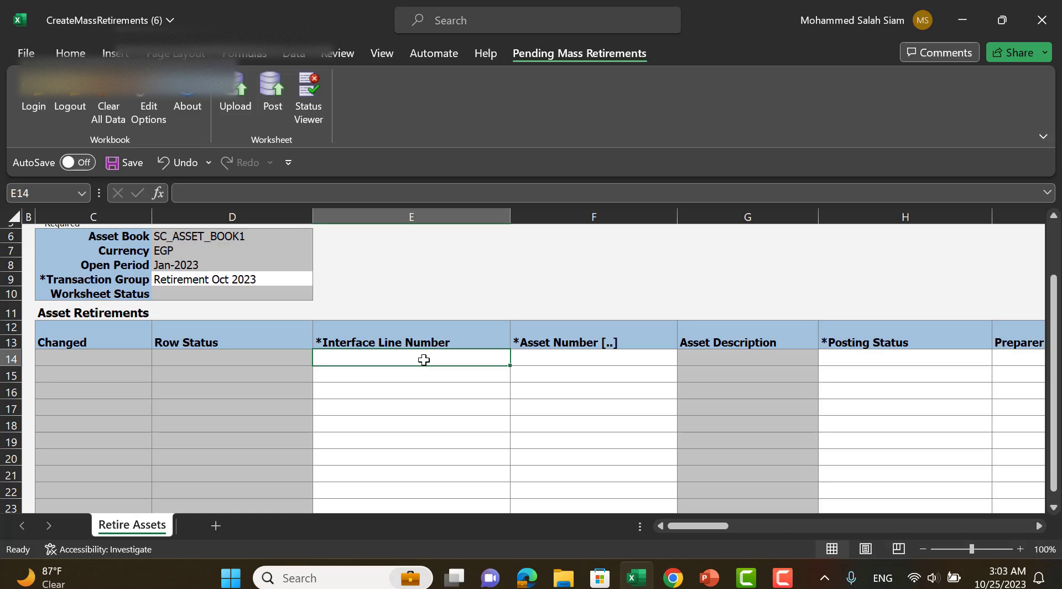
type("10")
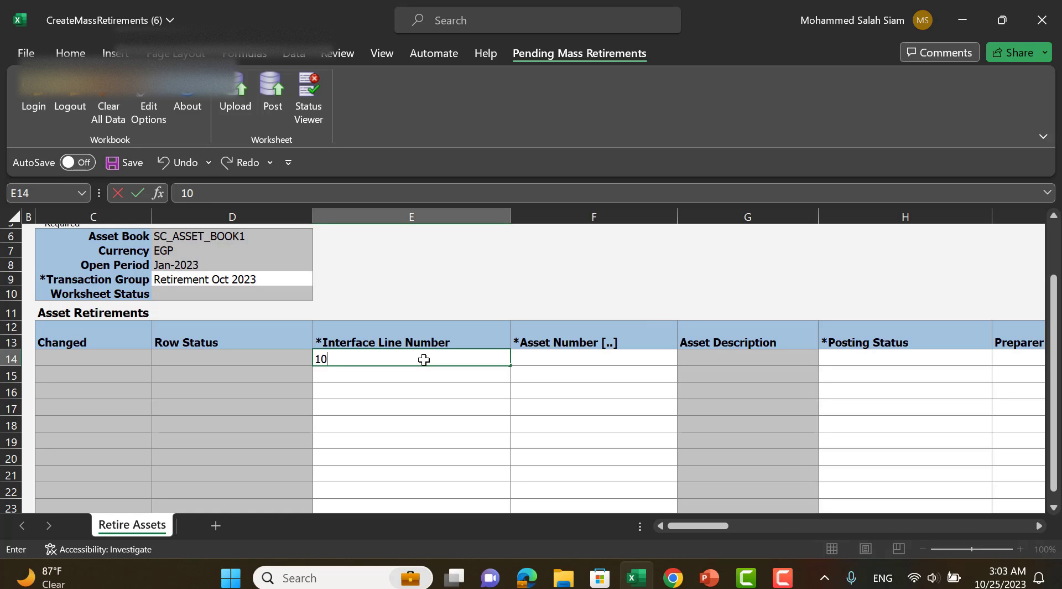
type("00")
key("Tab")
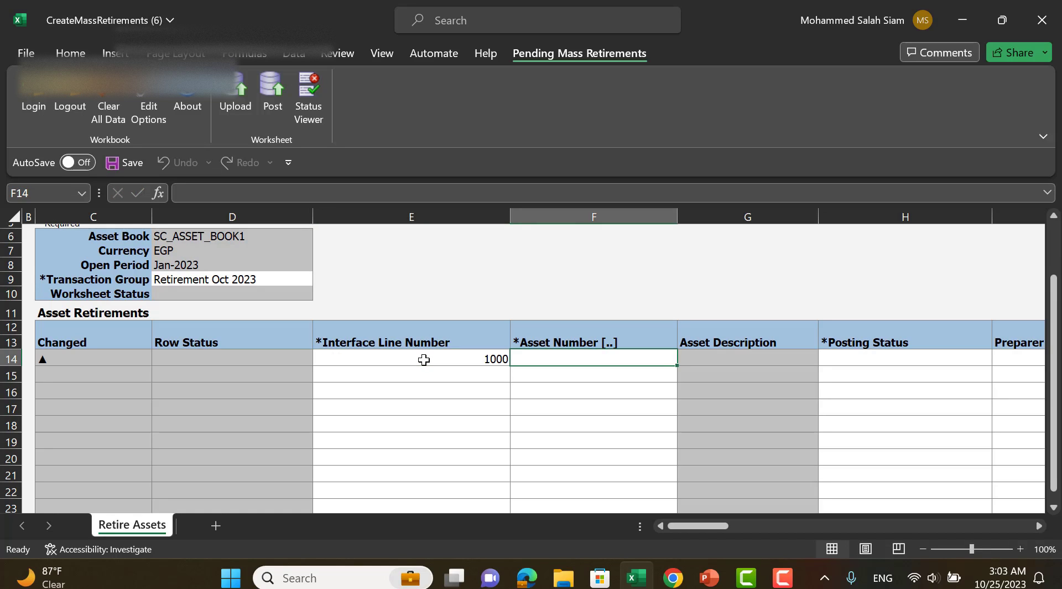
Search the assets for asset number 1 and select asset 10018 for the first retirement row.
double_click(619, 359)
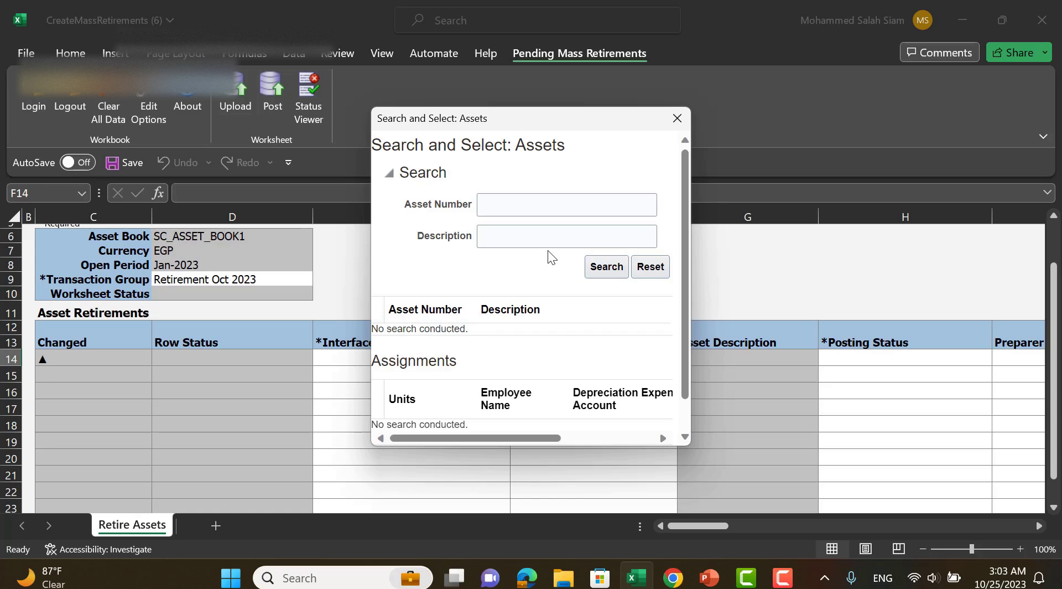
left_click(542, 204)
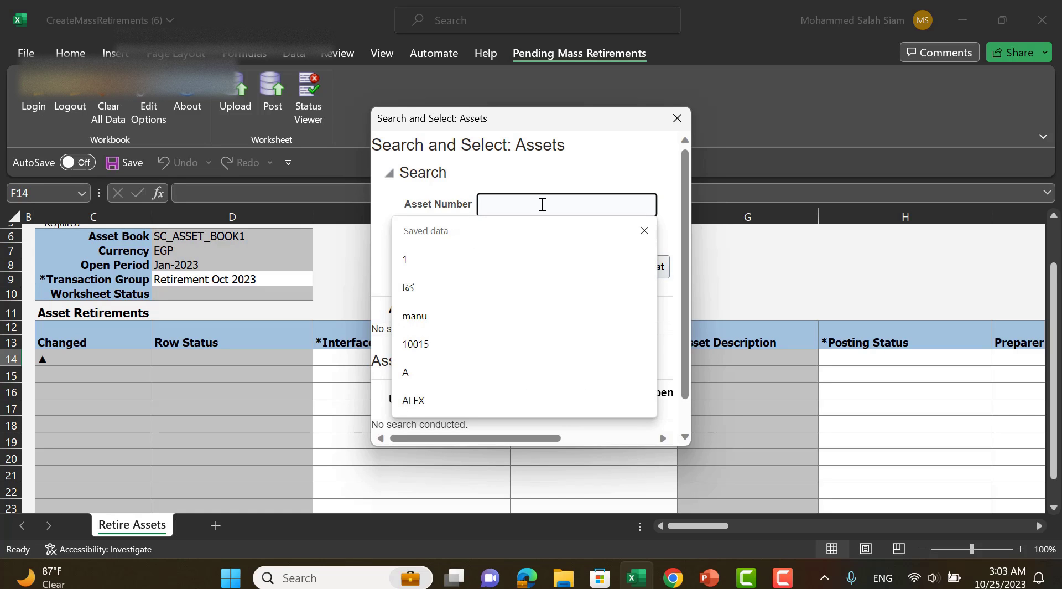
type("1")
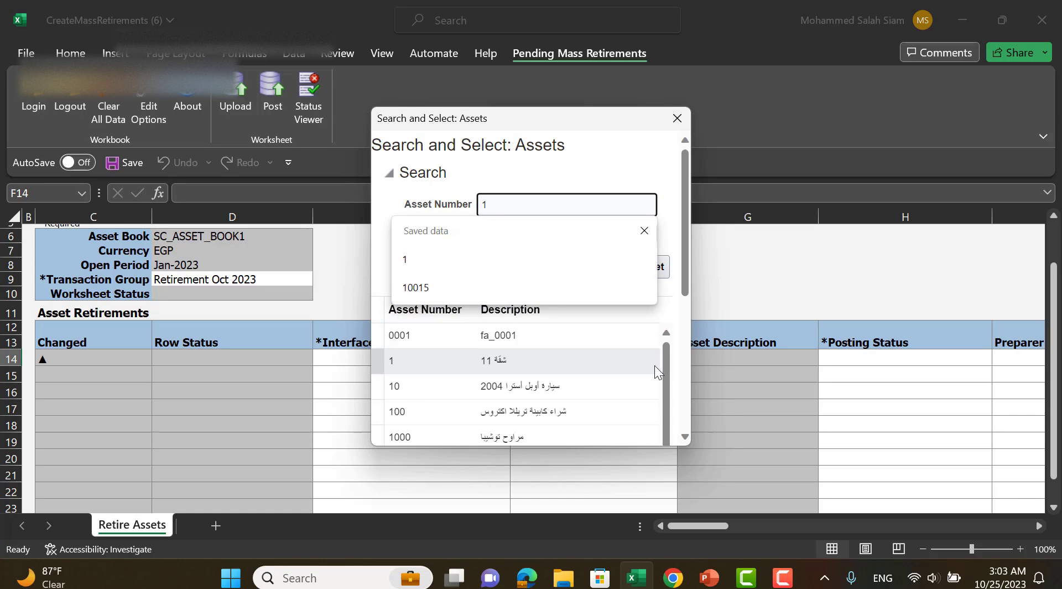
scroll(670, 326, "down", 2)
scroll(670, 325, "down", 2)
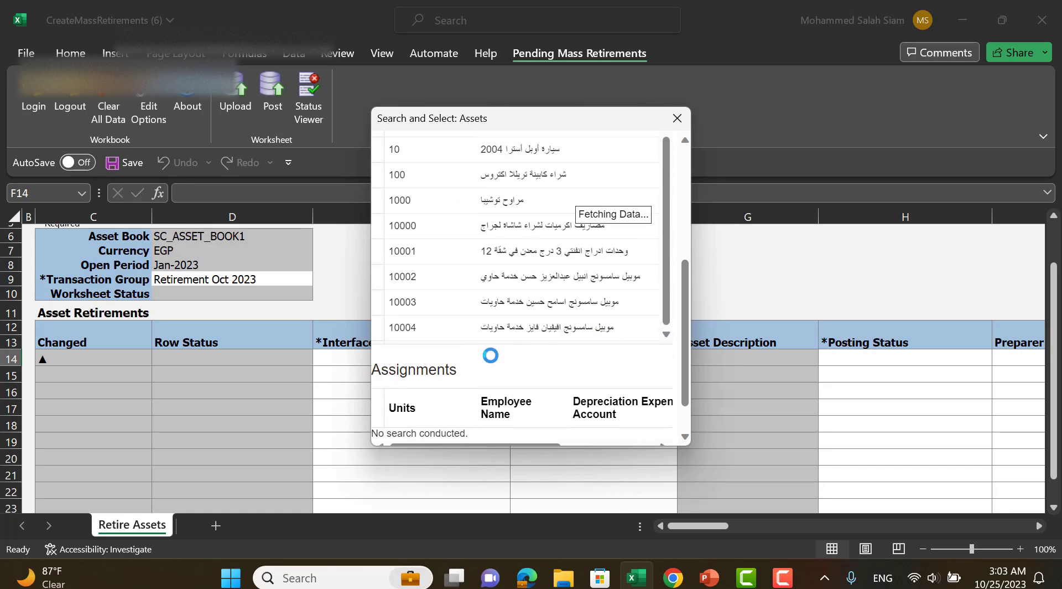
scroll(628, 210, "down", 5)
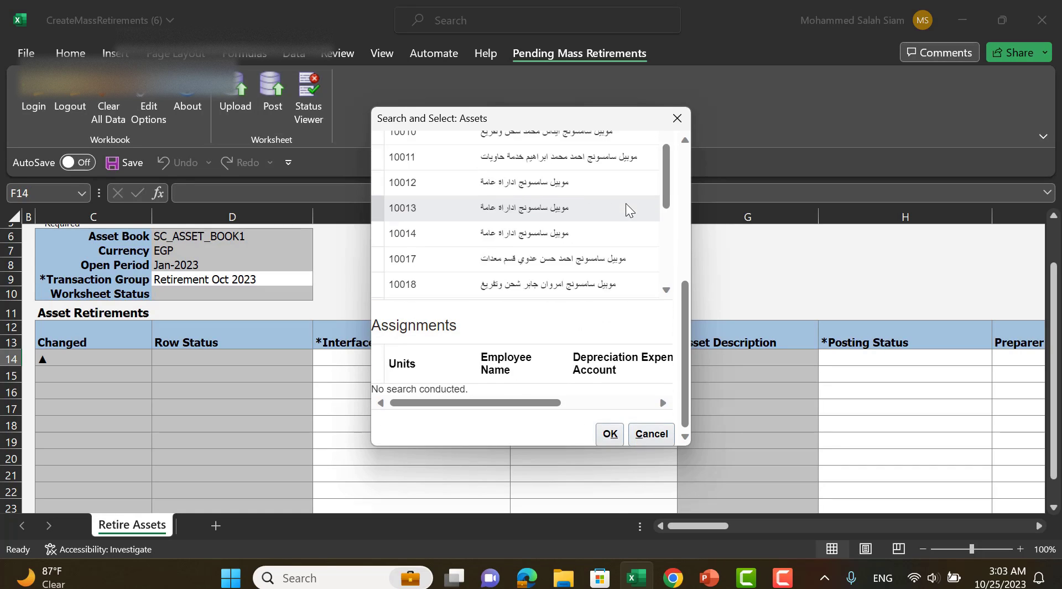
left_click(520, 284)
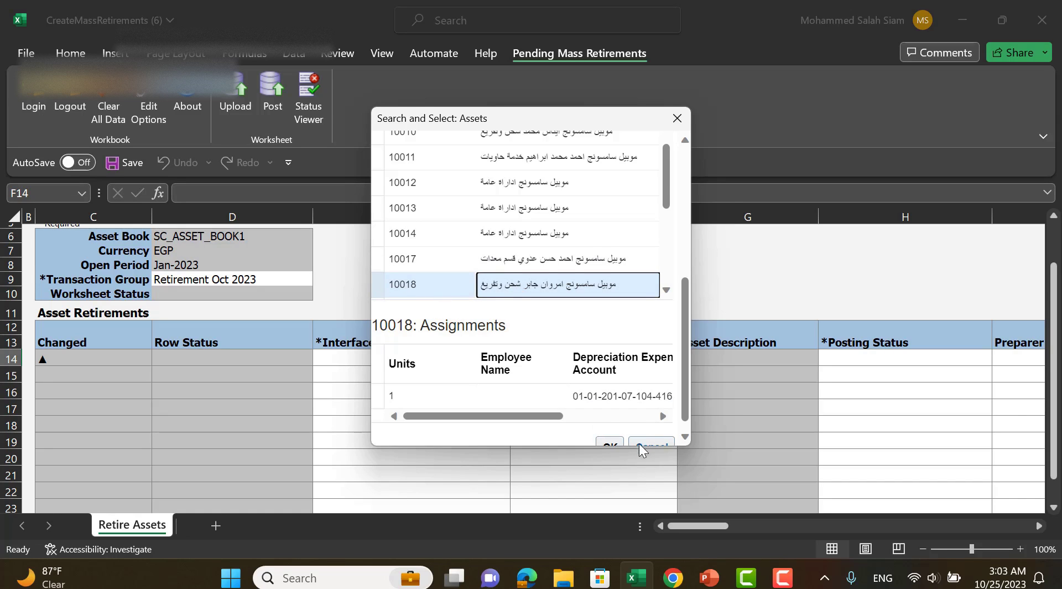
left_click(612, 444)
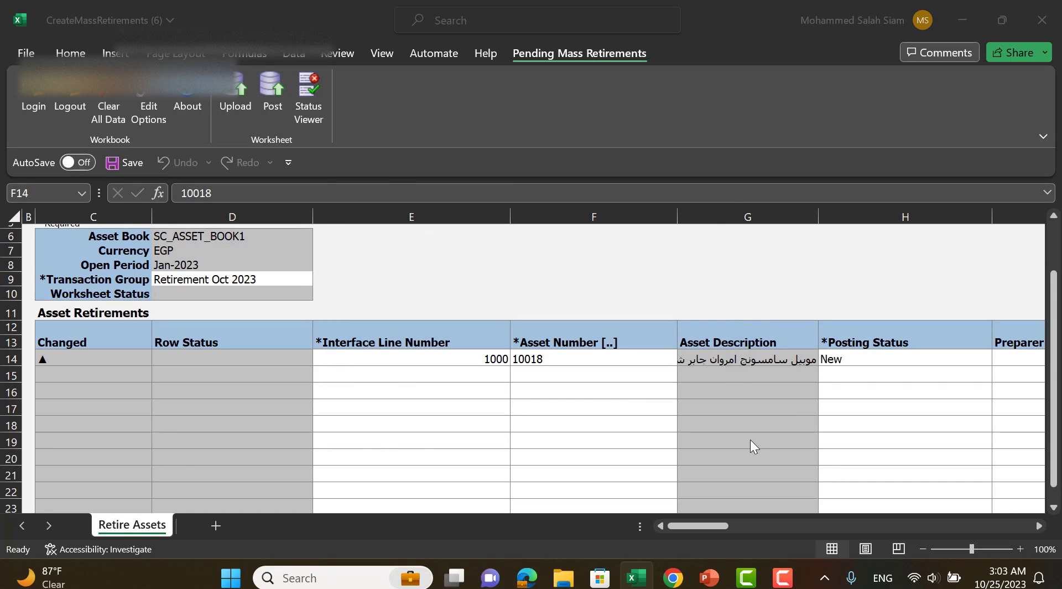
Set the Posting Status of the asset 10018 row to Post.
left_click(870, 361)
left_click(999, 359)
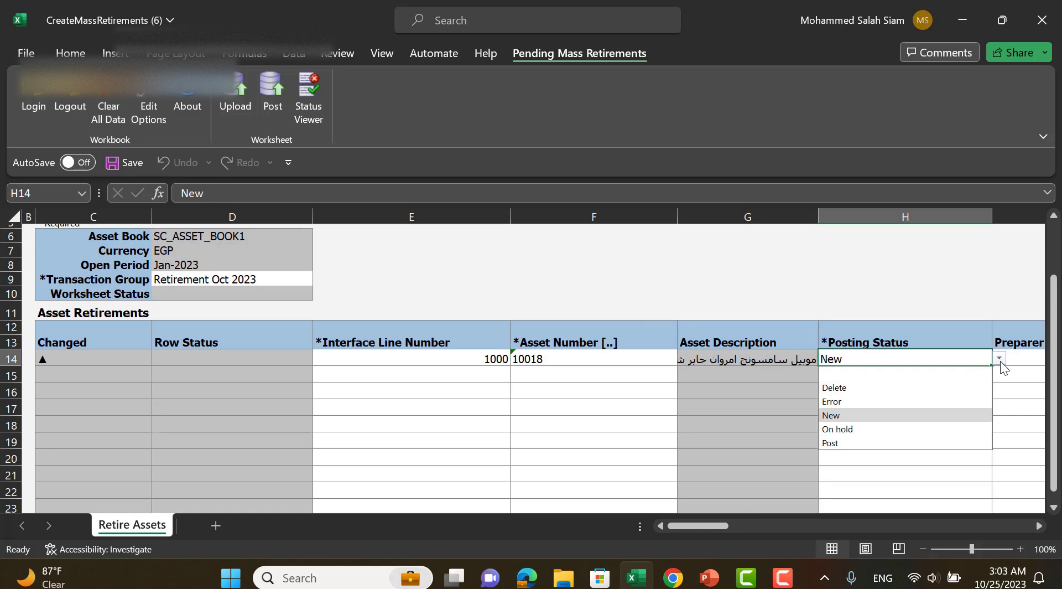
left_click(892, 443)
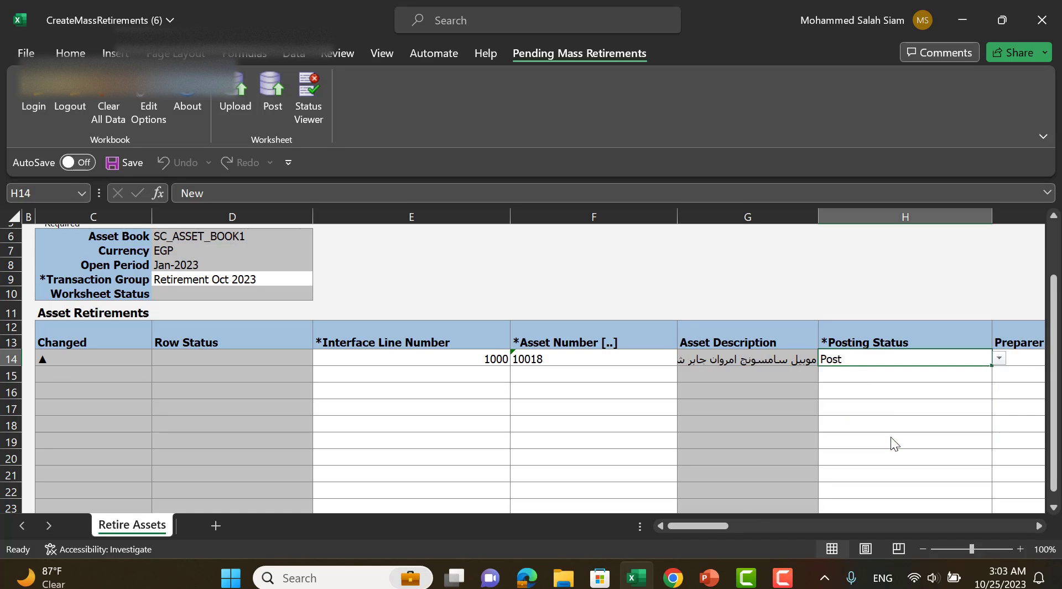
Set Units Retired to 1 for asset 10018, leaving Cost Retired blank.
left_click_drag(717, 522, 754, 523)
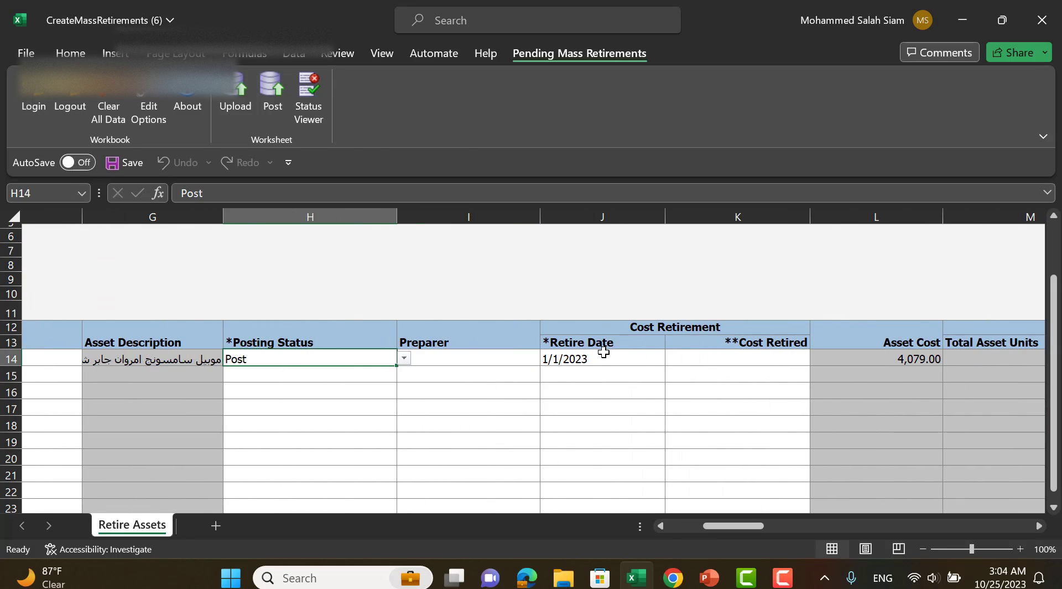
left_click(780, 359)
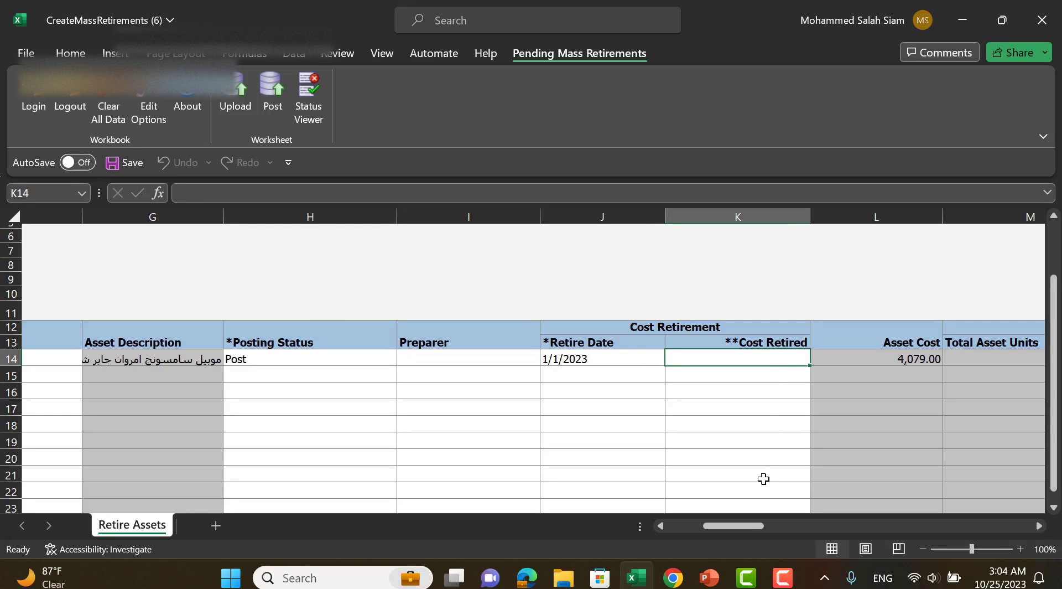
left_click_drag(741, 525, 769, 520)
left_click(814, 357)
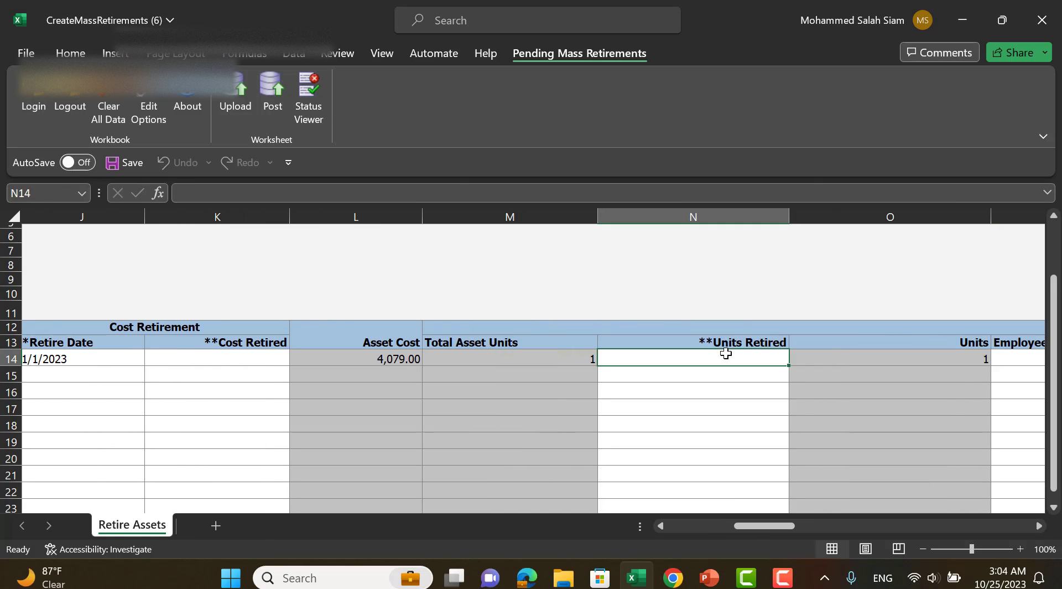
type("1")
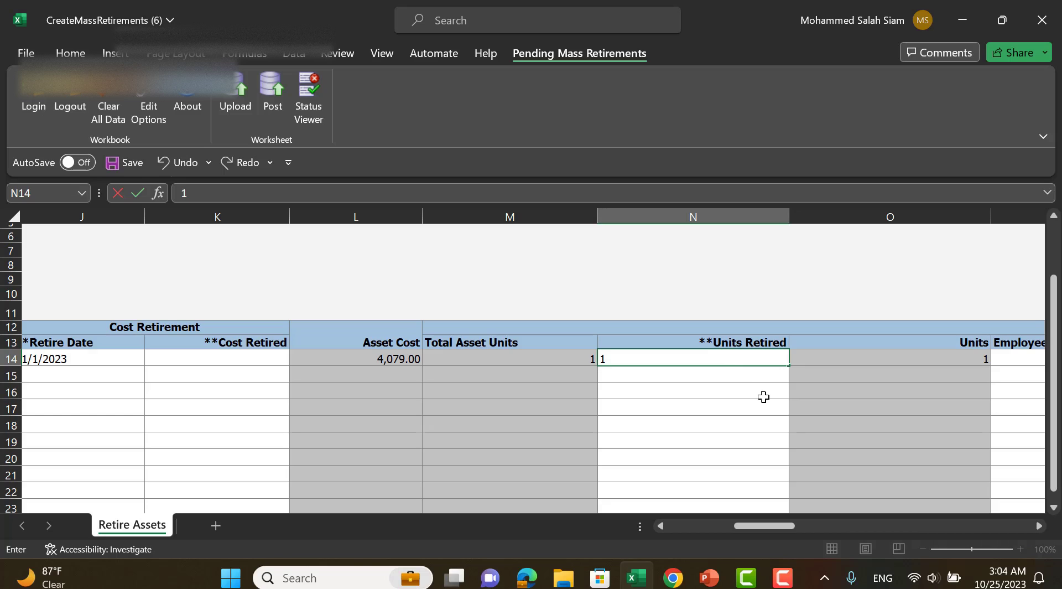
key("Tab")
key("Tab")
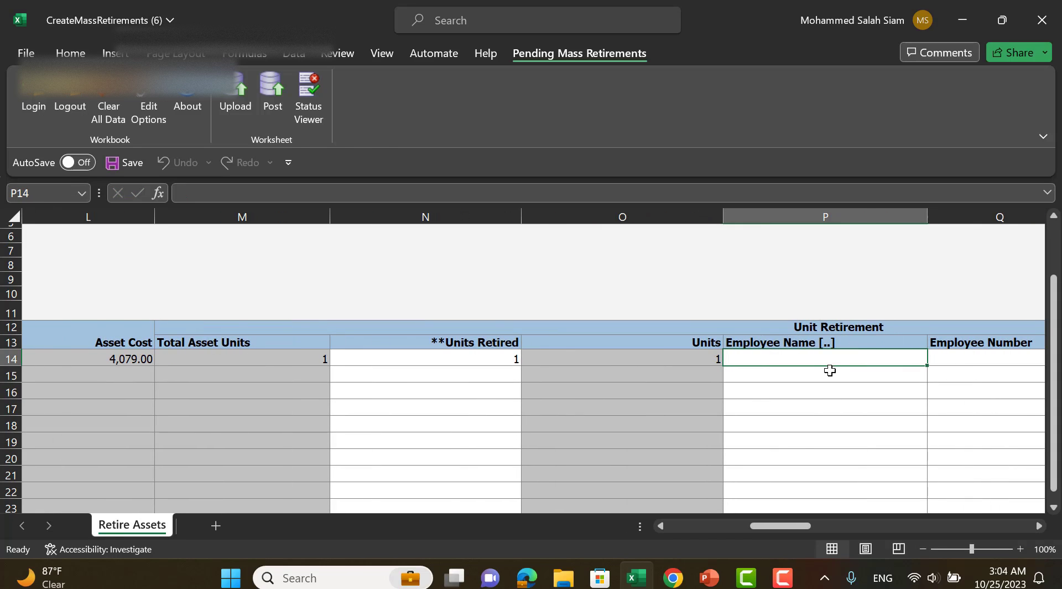
Set the Retirement Convention of the asset 10018 row to SC_POR.
left_click_drag(782, 522, 808, 524)
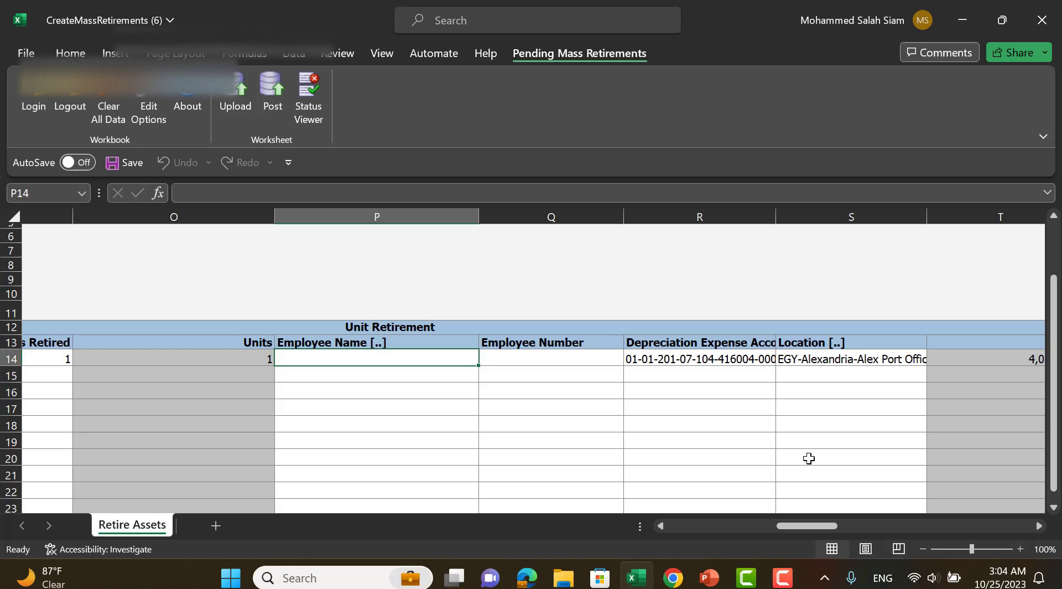
left_click_drag(812, 528, 877, 525)
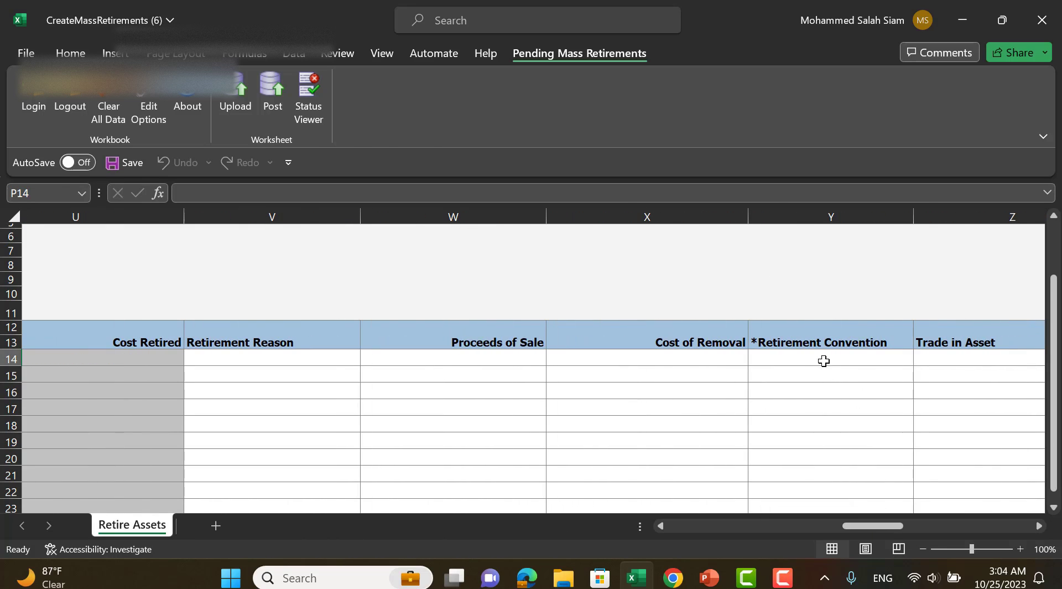
left_click(877, 359)
left_click(921, 359)
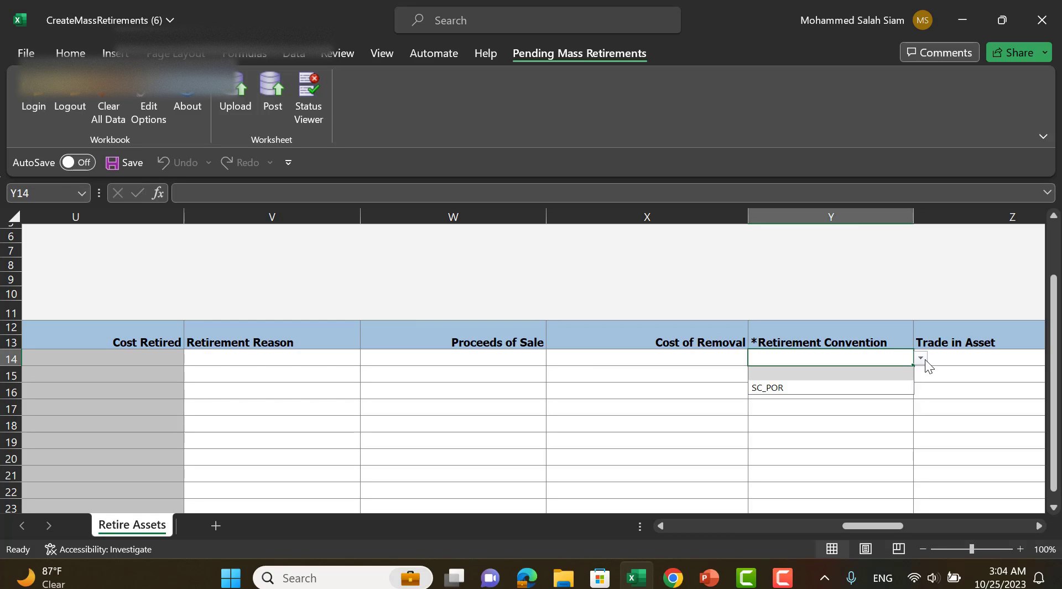
left_click(845, 386)
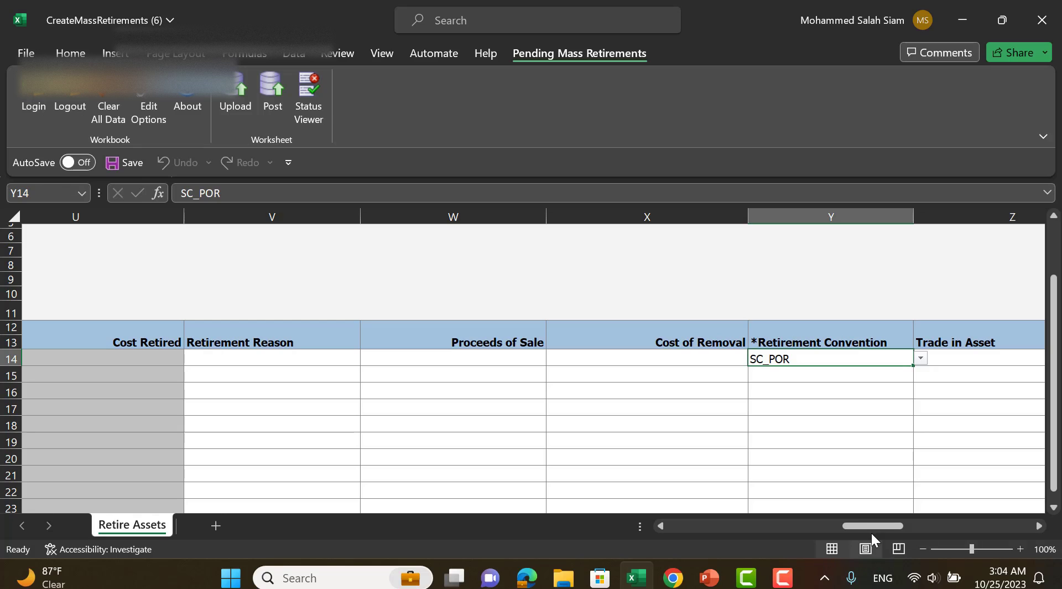
Upload the retirement row with the default upload options and submit the posting request.
left_click_drag(870, 529, 689, 526)
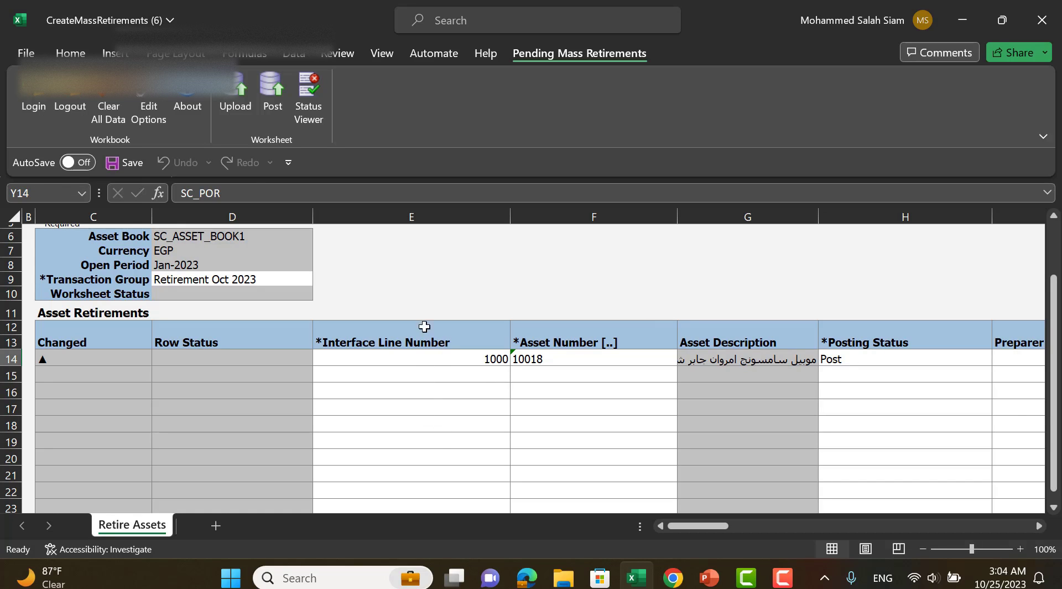
left_click(237, 101)
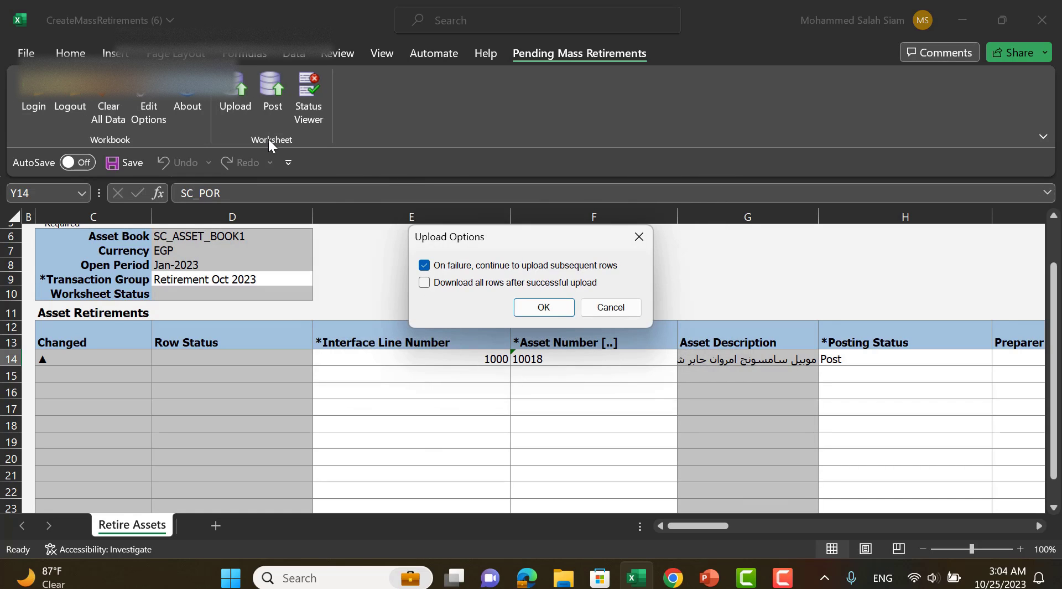
left_click(543, 307)
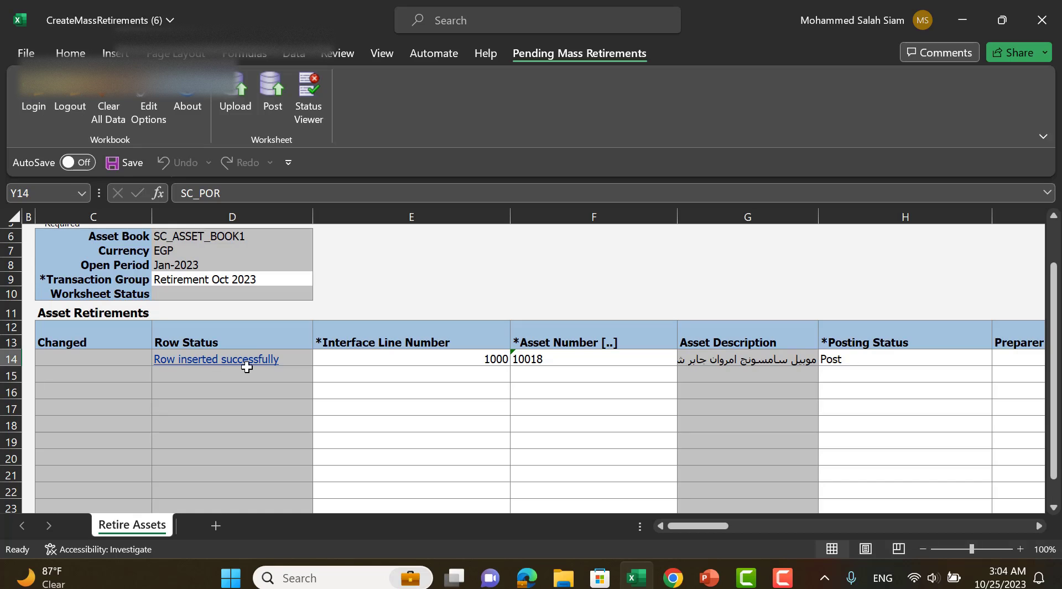
left_click(274, 84)
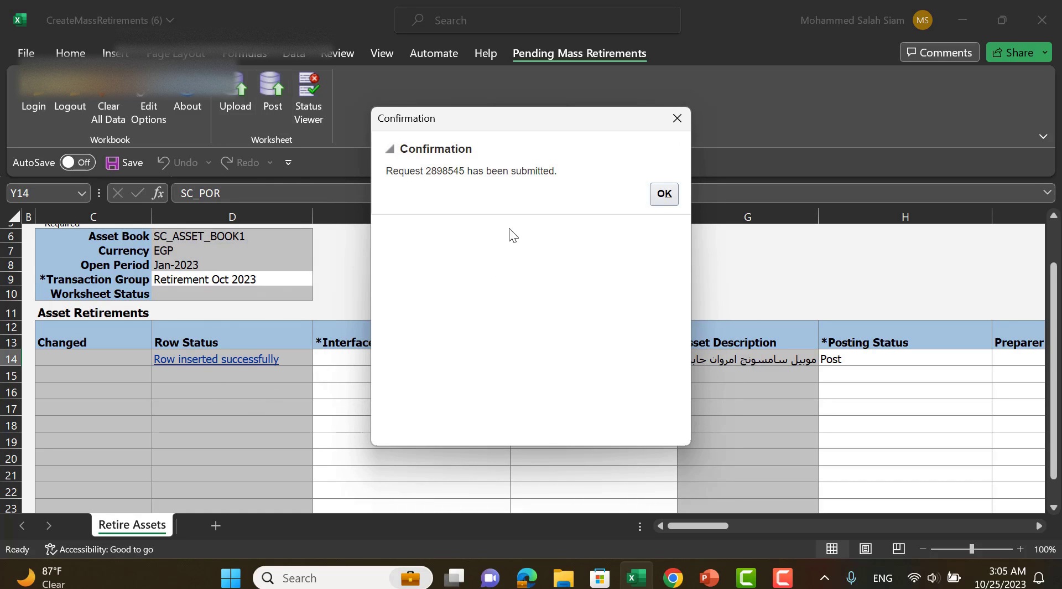
left_click(660, 201)
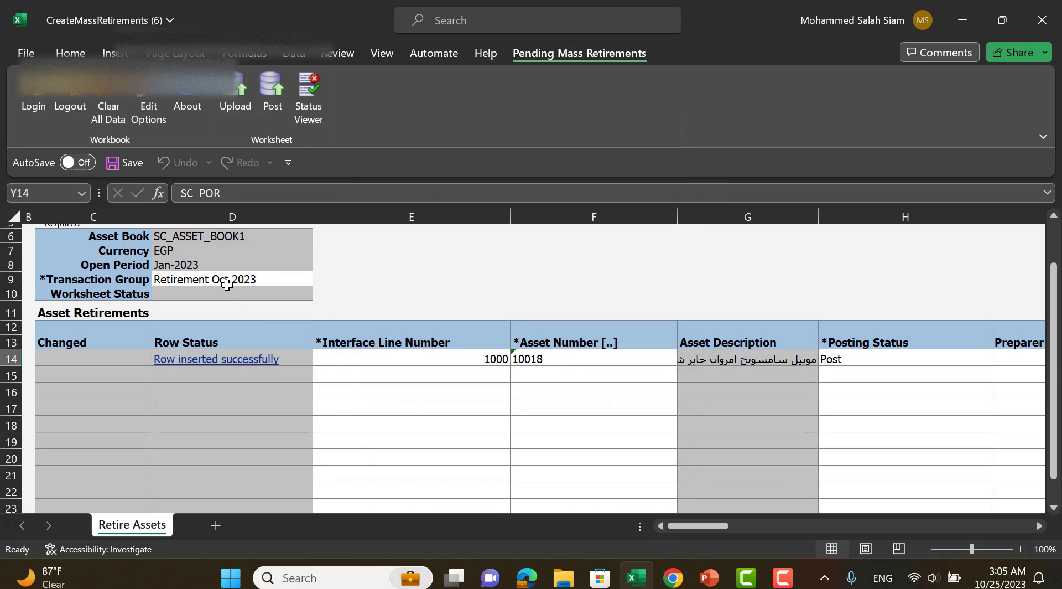
Copy the Transaction Group value and return to the Oracle home page in Chrome, dismissing the Retire Assets in Spreadsheet dialog.
left_click(225, 282)
key("ctrl+c")
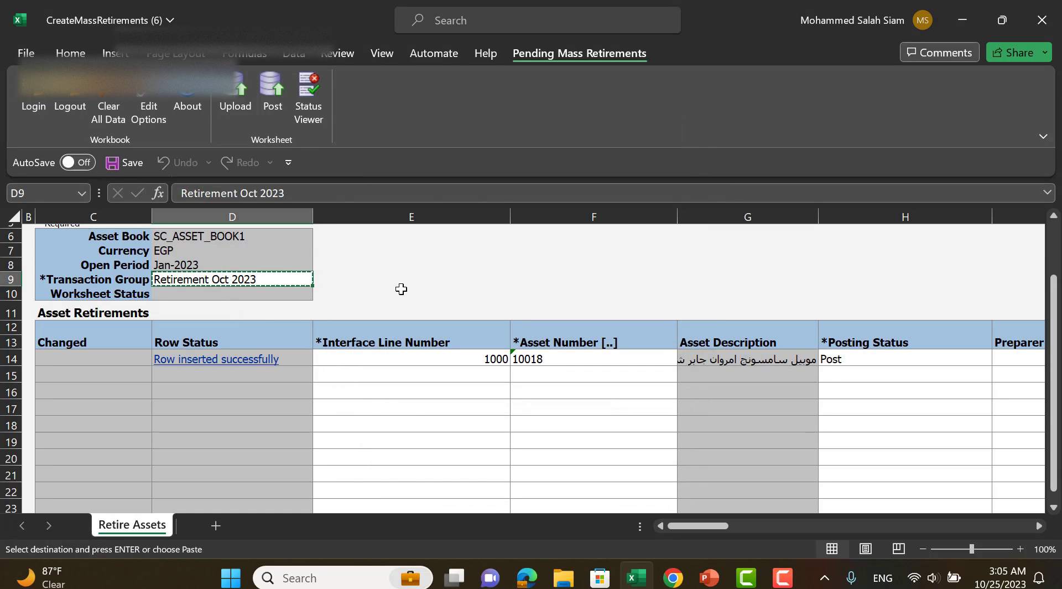
left_click(963, 24)
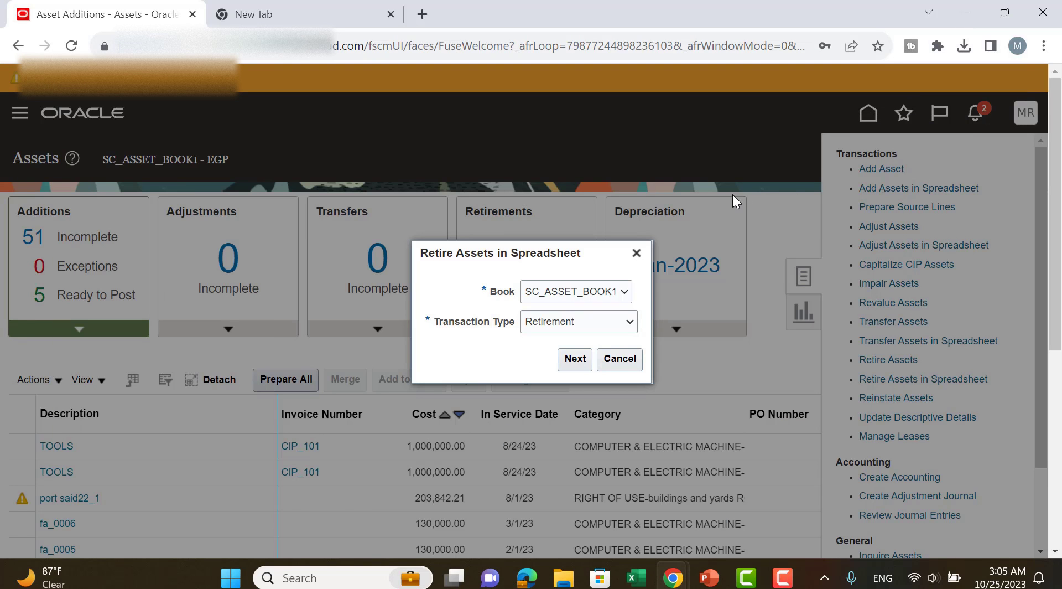
left_click(636, 253)
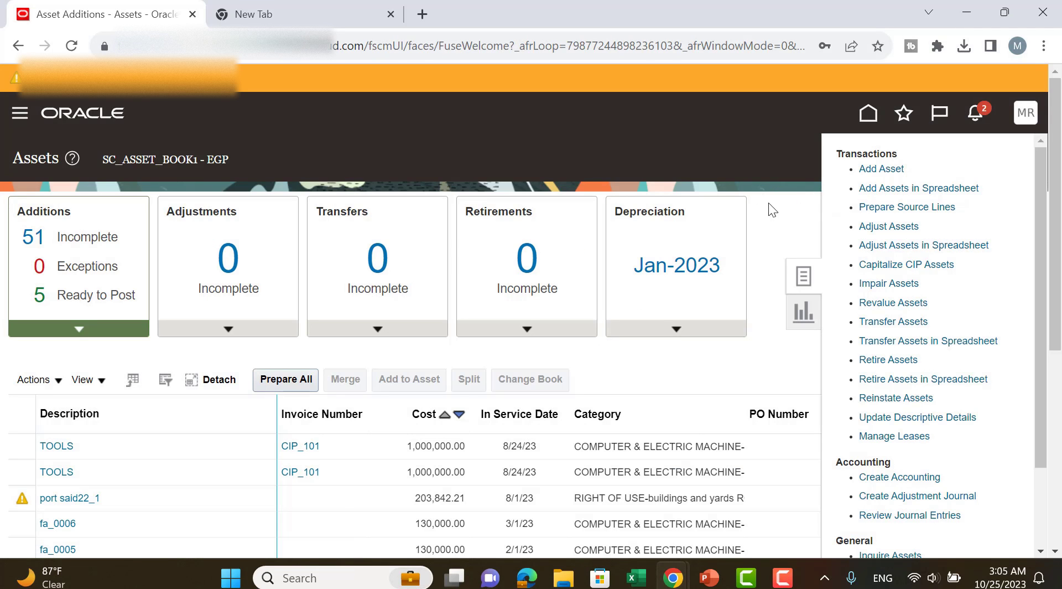
left_click(782, 210)
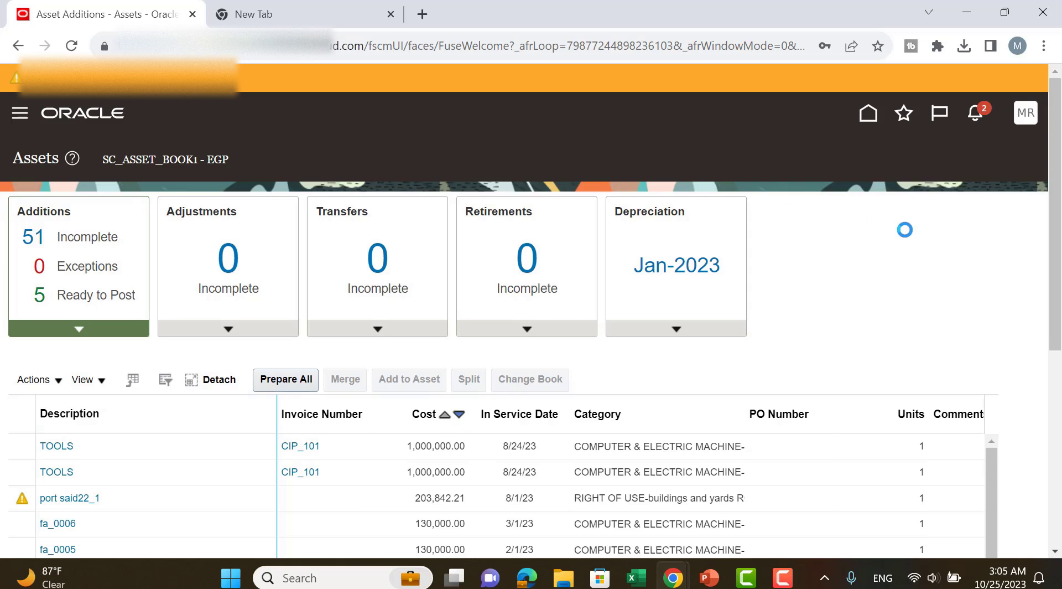
left_click(868, 116)
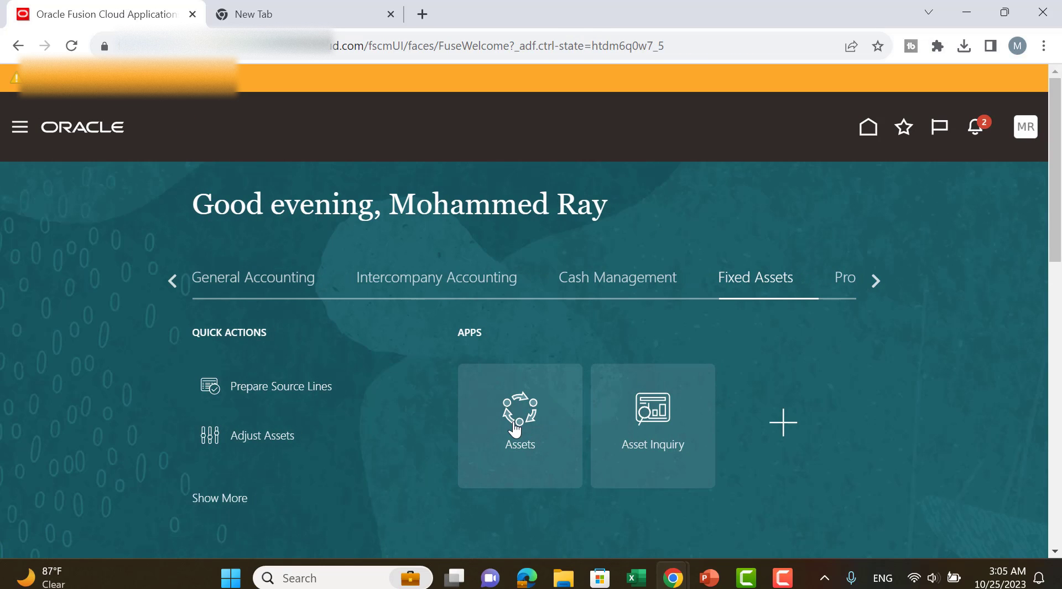
Open the Scheduled Processes overview from the Tools group of the navigator.
left_click(515, 428)
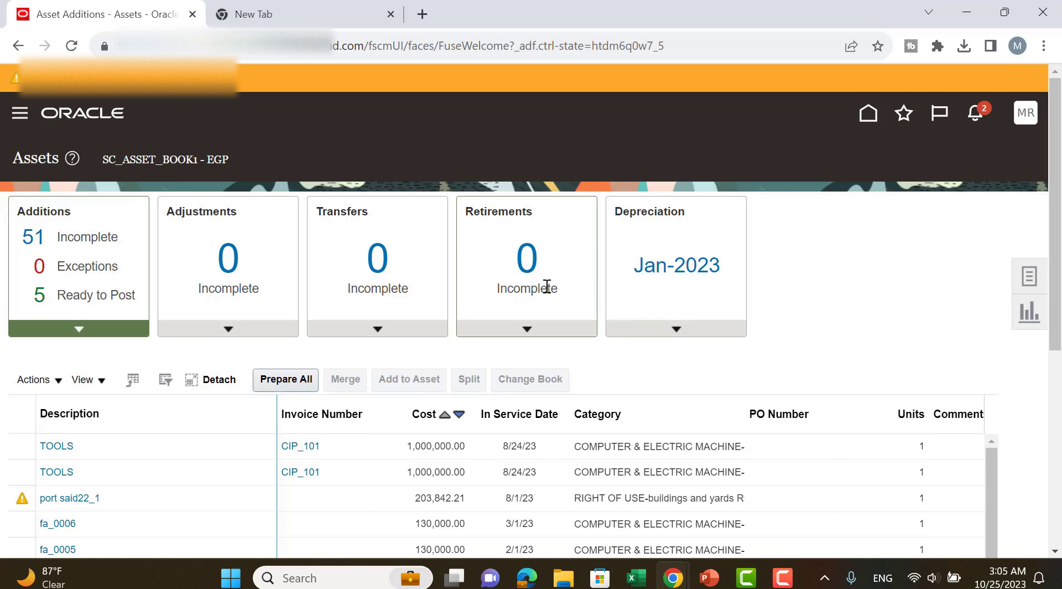
left_click(23, 115)
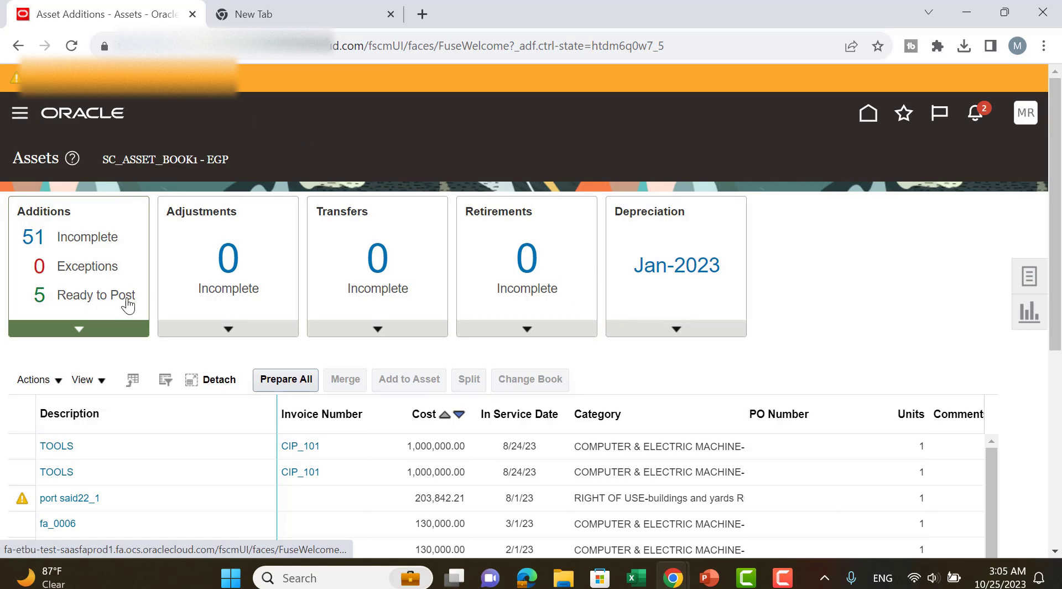
scroll(202, 433, "down", 4)
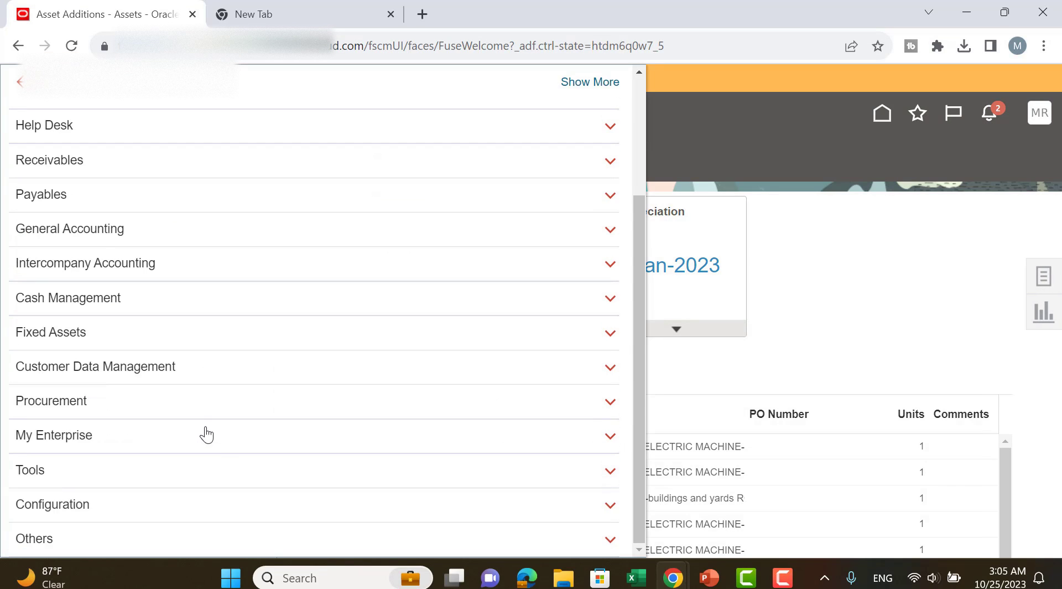
left_click(34, 479)
scroll(498, 381, "down", 2)
left_click(504, 383)
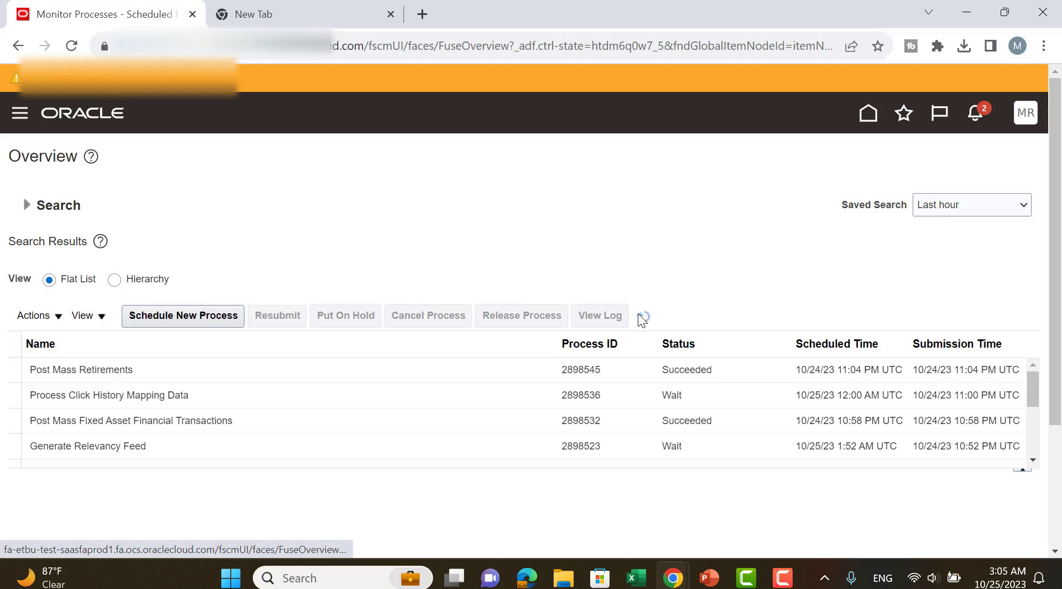
Open the log file attached to the Post Mass Retirements process in Notepad and dismiss the autosave notice.
left_click(334, 368)
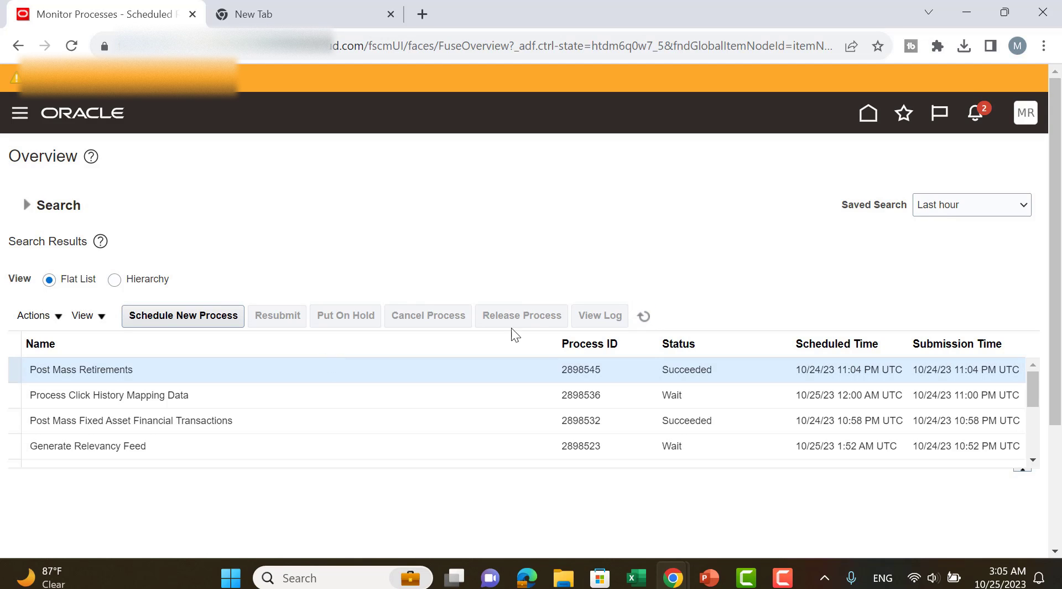
scroll(762, 251, "down", 3)
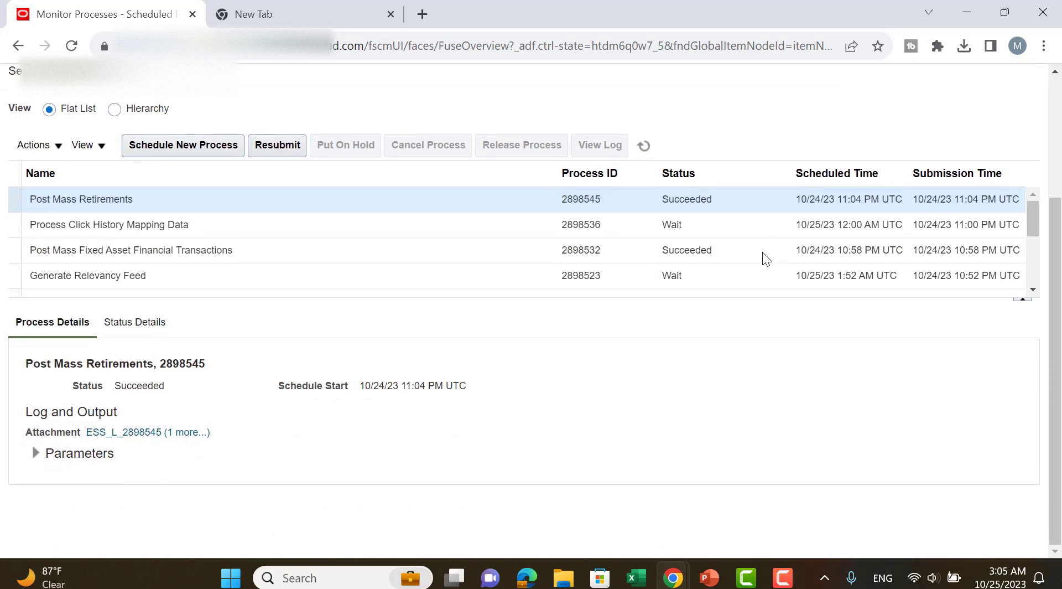
left_click(192, 435)
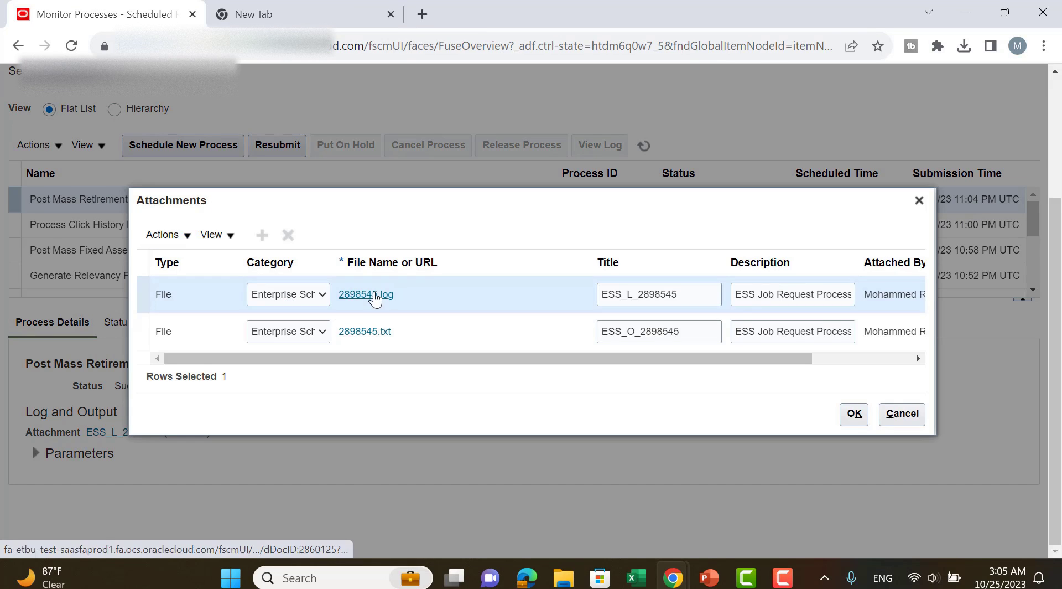
left_click(356, 294)
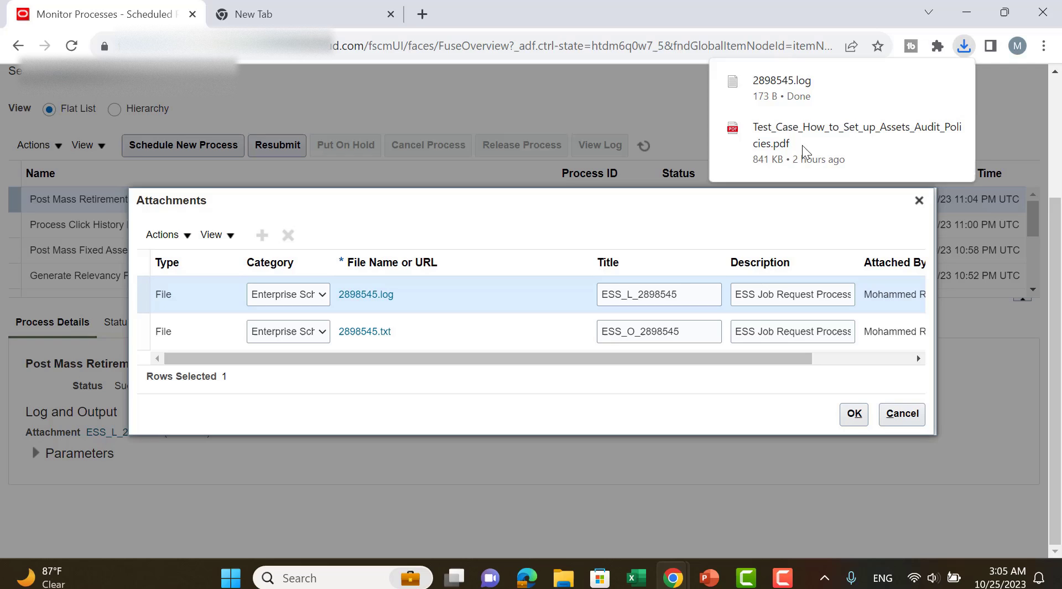
left_click(781, 88)
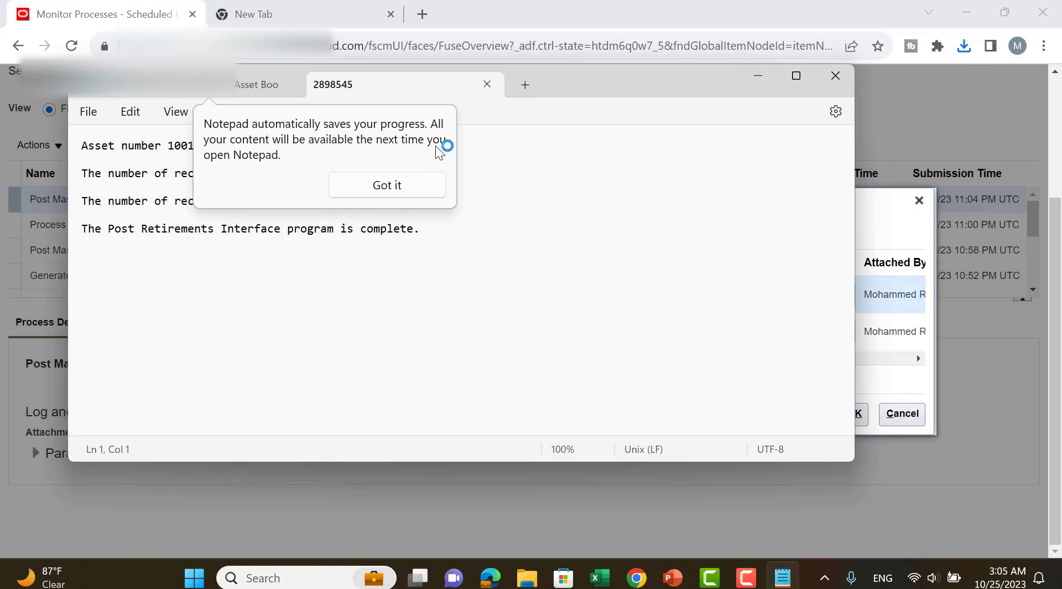
left_click(376, 191)
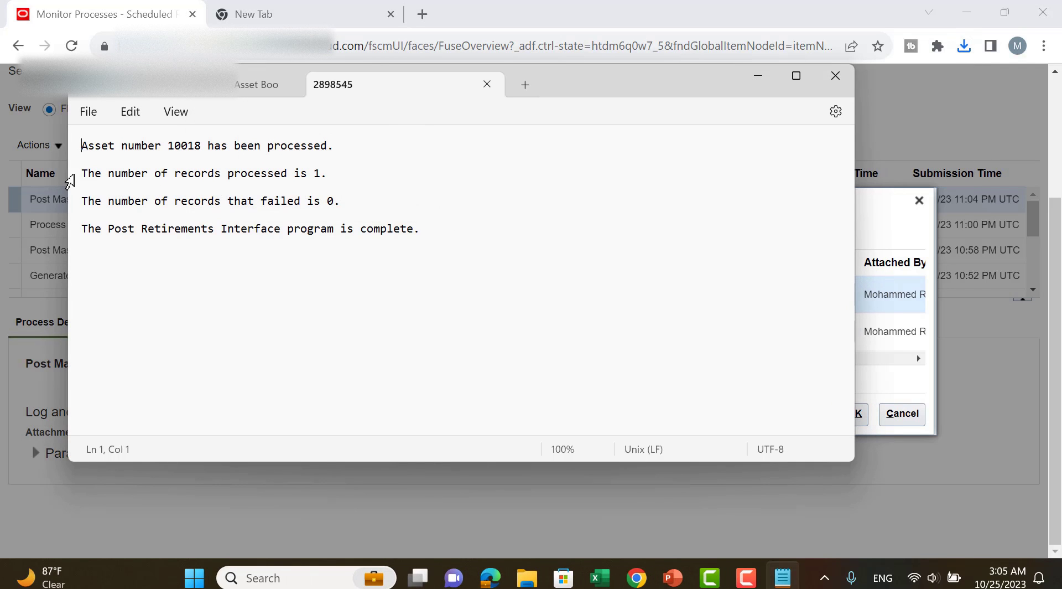
Check the asset number and the processed-records line in the retirement log, minimize Notepad and close the Attachments dialog.
left_click_drag(85, 175, 330, 176)
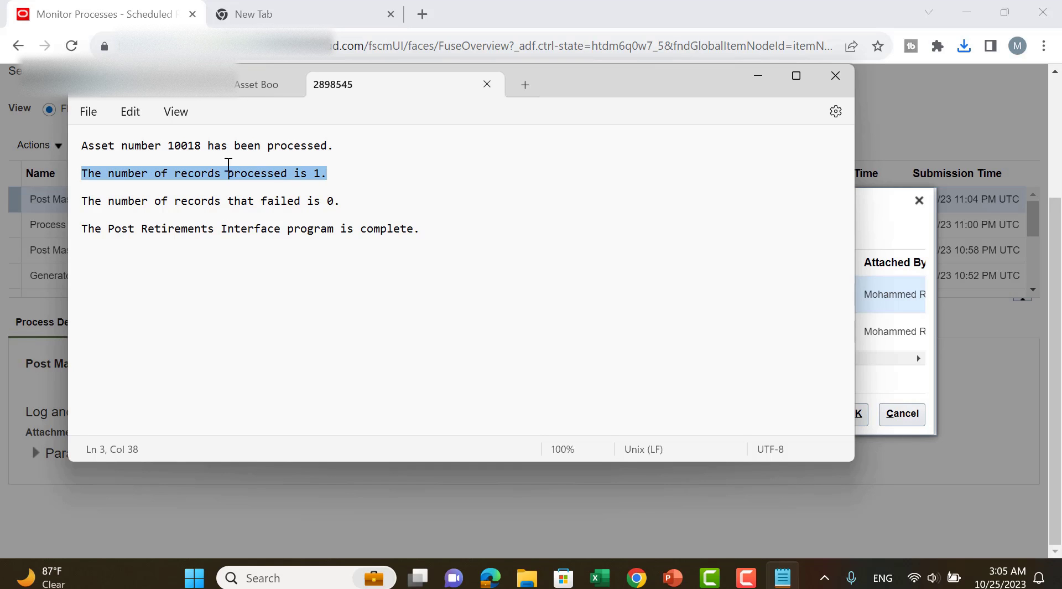
left_click_drag(166, 146, 201, 147)
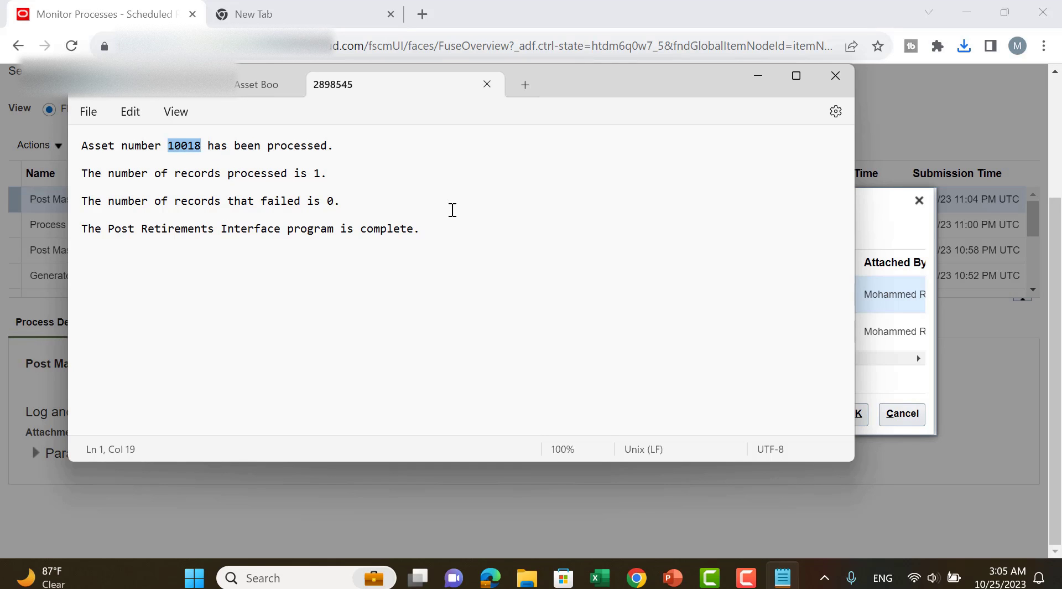
left_click(73, 182)
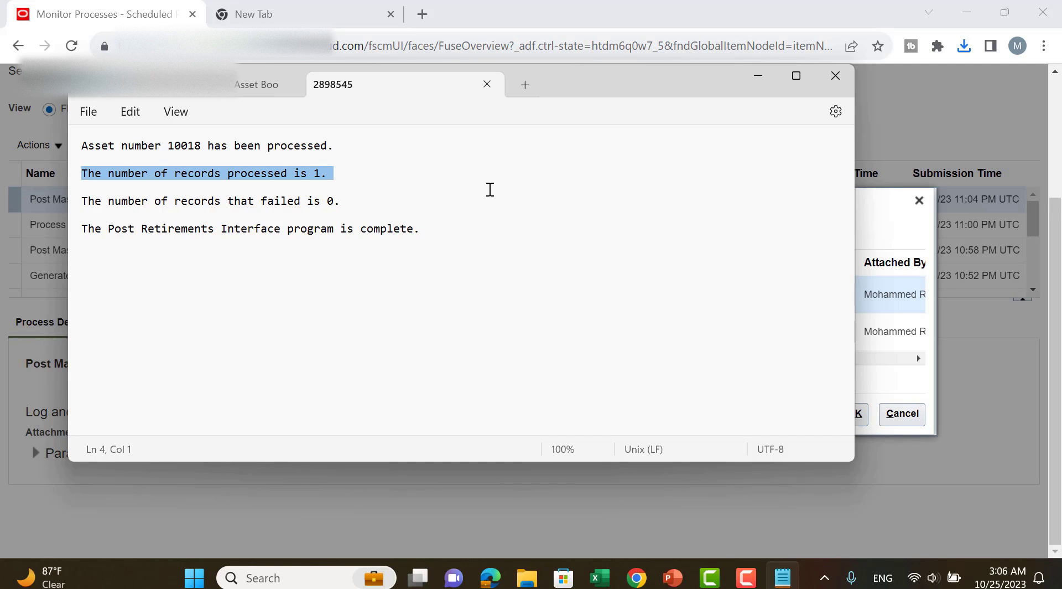
left_click(756, 73)
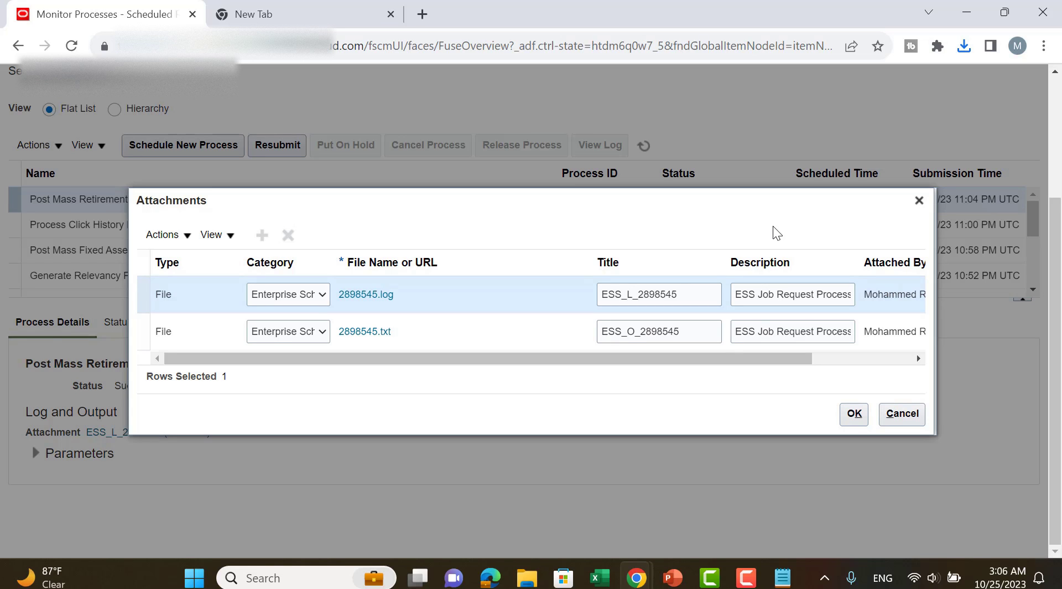
left_click(919, 200)
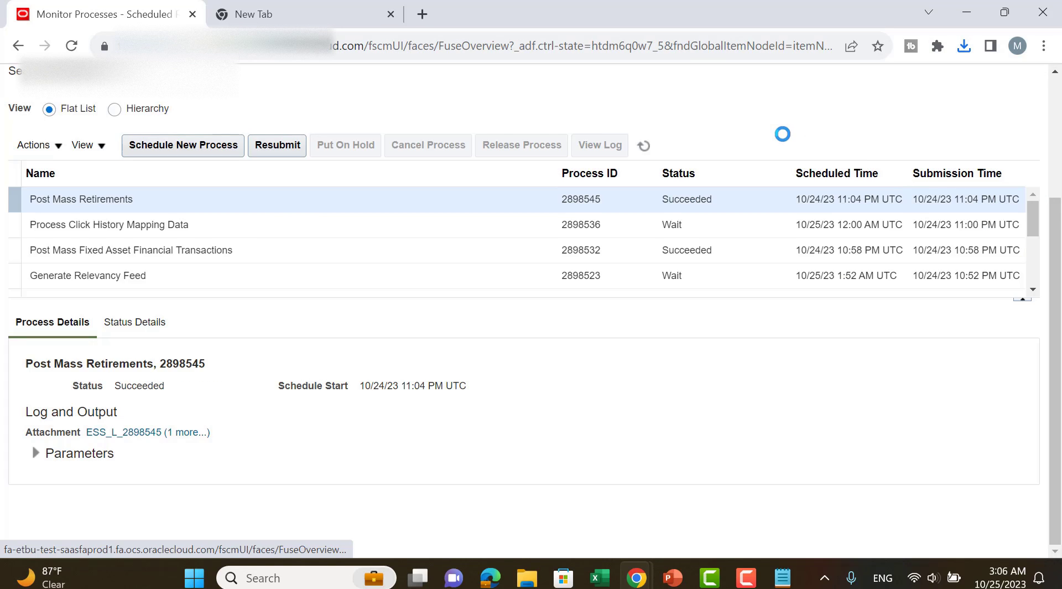
Search Asset Inquiry for asset number 10018 in SC_ASSET_BOOK1 and examine its book values and financial details.
scroll(775, 147, "up", 3)
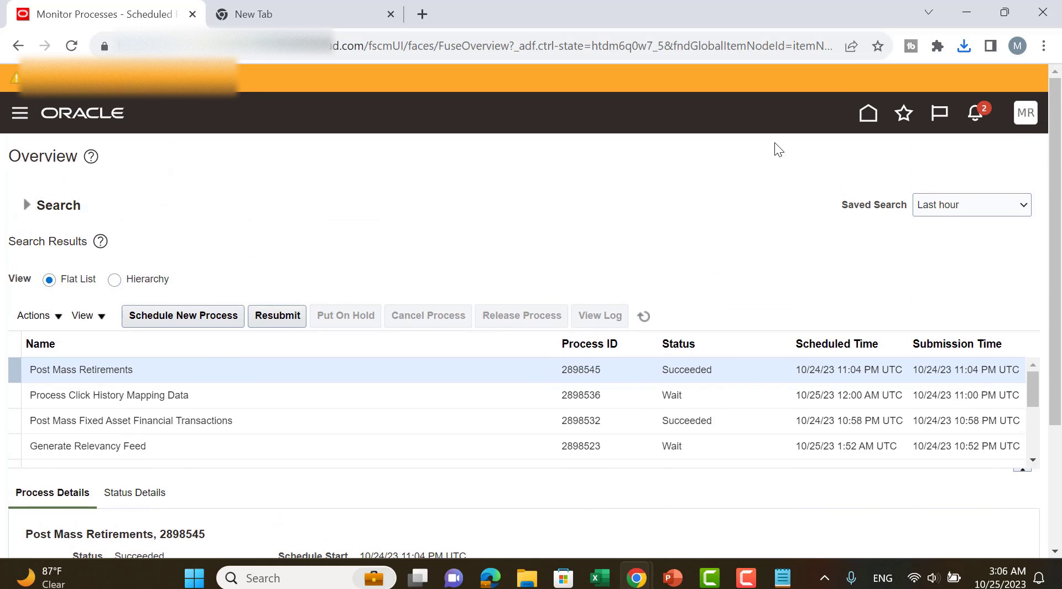
left_click(865, 116)
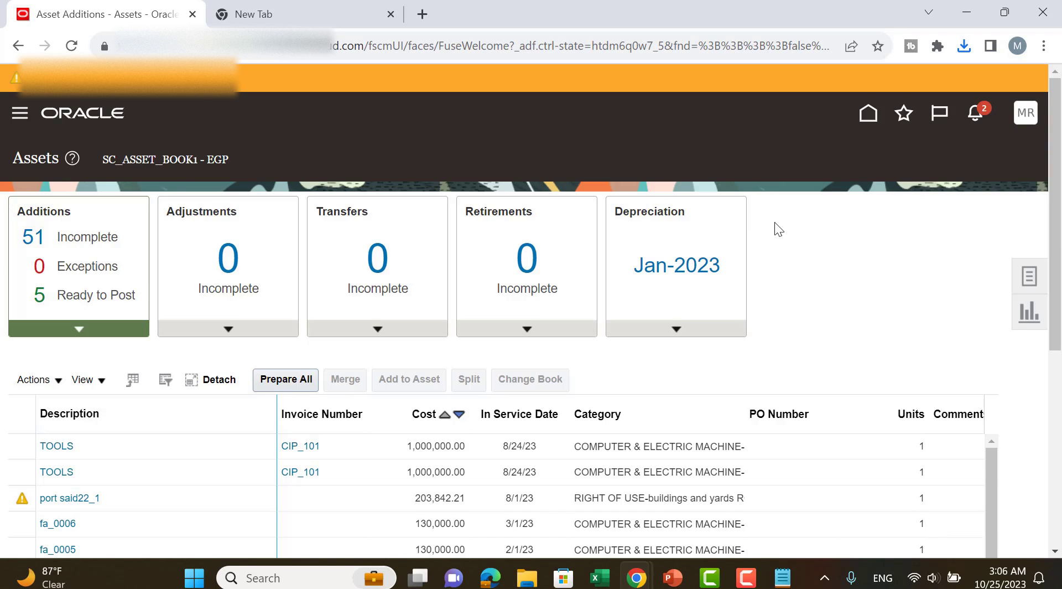
left_click(869, 113)
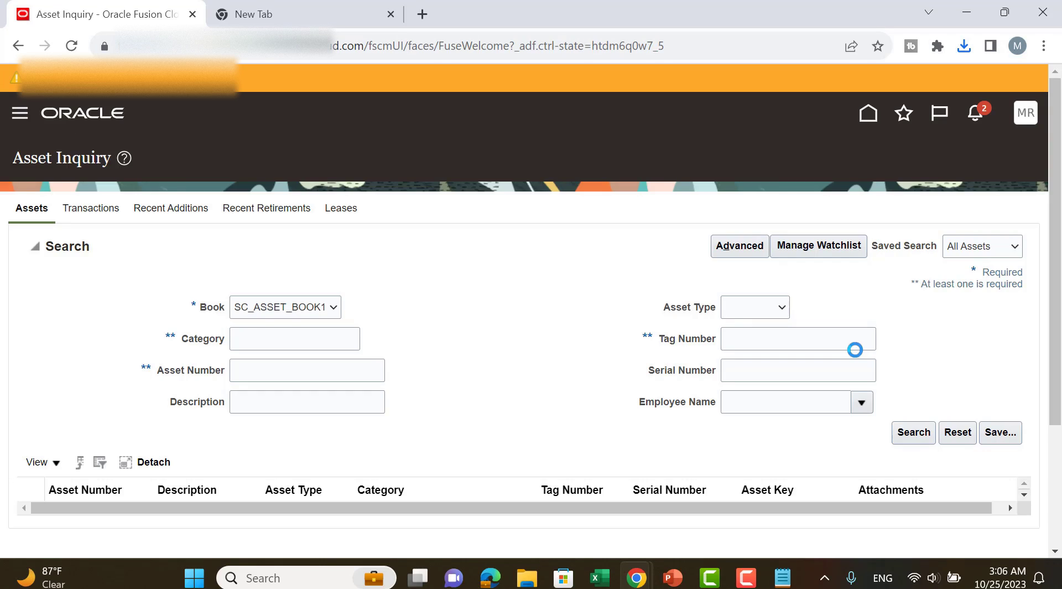
left_click(268, 336)
left_click(263, 373)
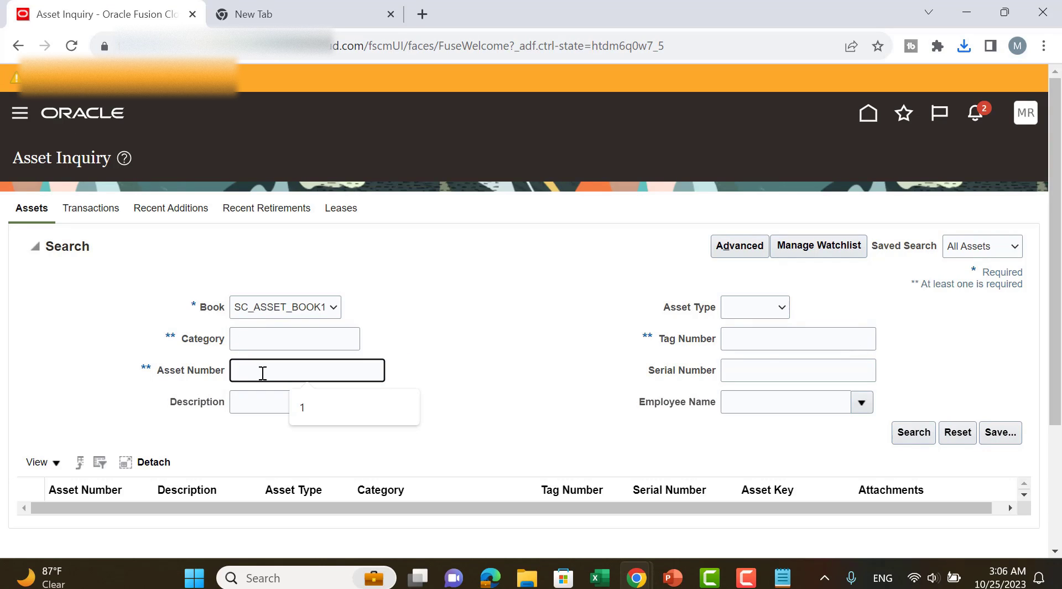
type("10018")
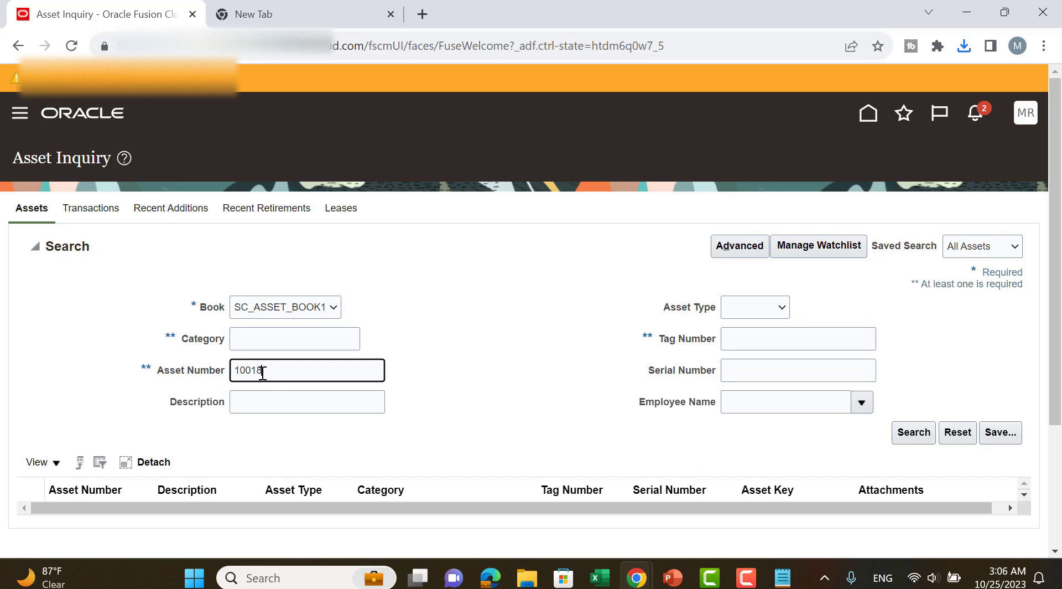
key("Return")
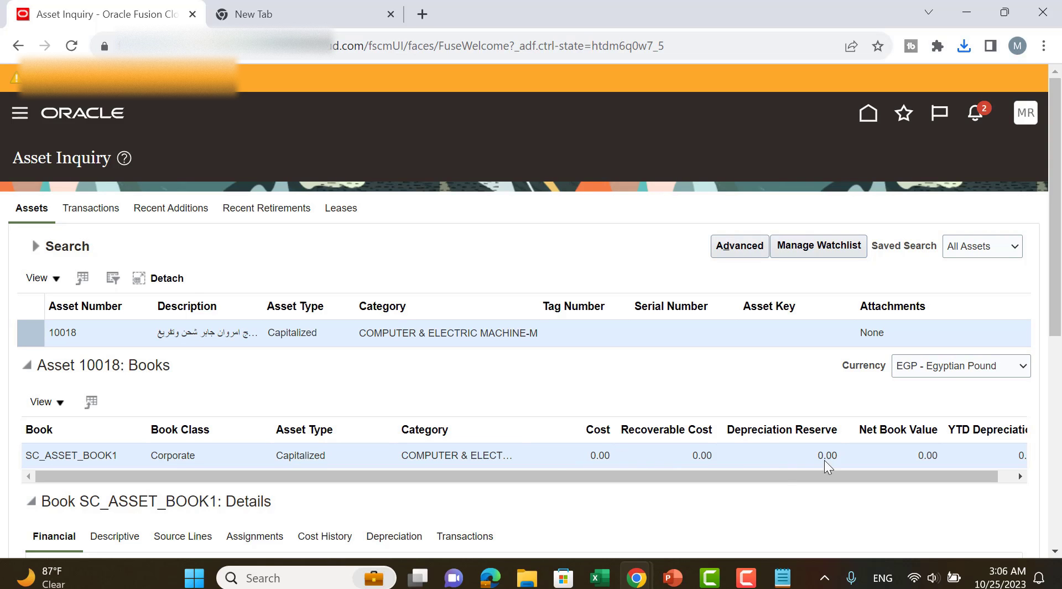
scroll(665, 362, "down", 5)
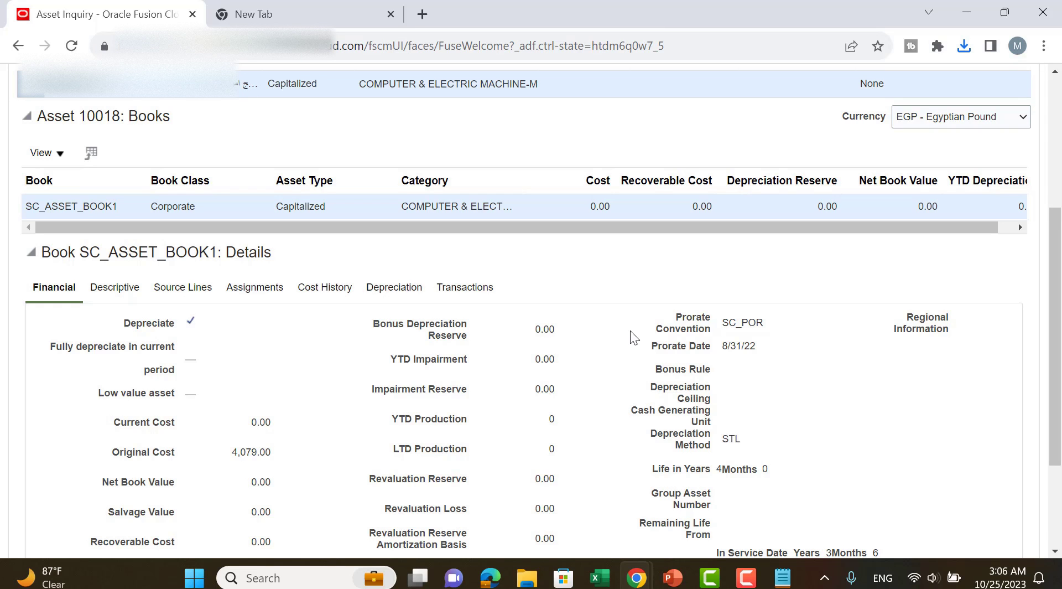
scroll(630, 331, "down", 3)
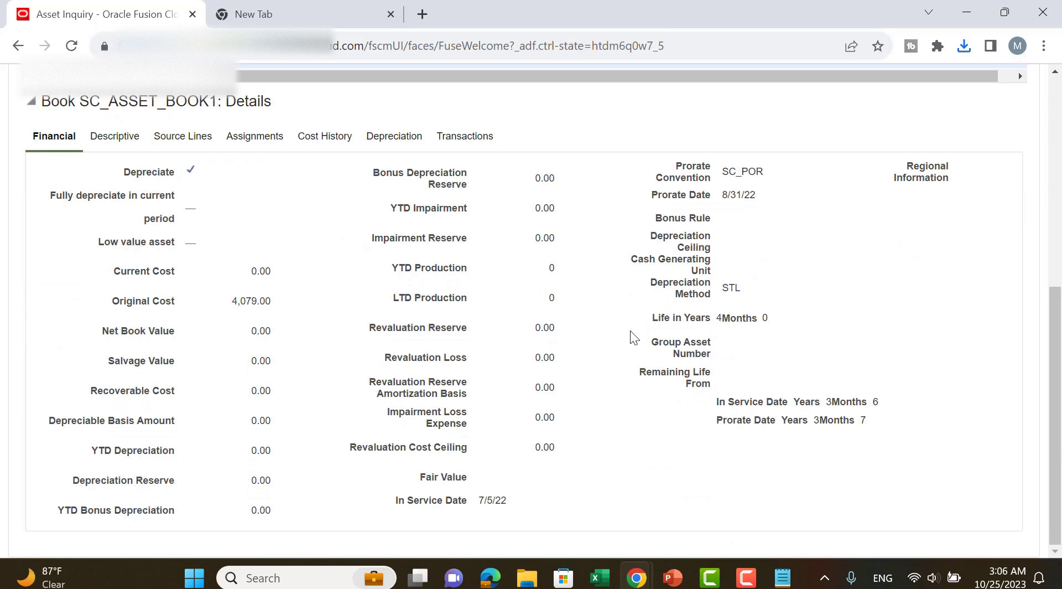
scroll(630, 336, "up", 8)
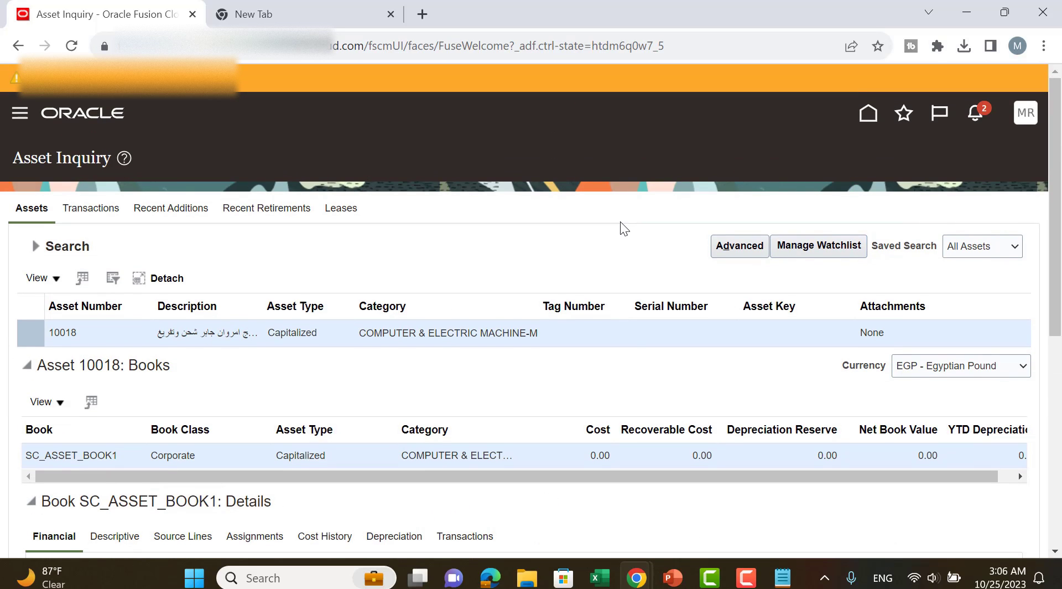
Switch to the PowerPoint slide show with the Business Cases slide.
key("alt+Tab")
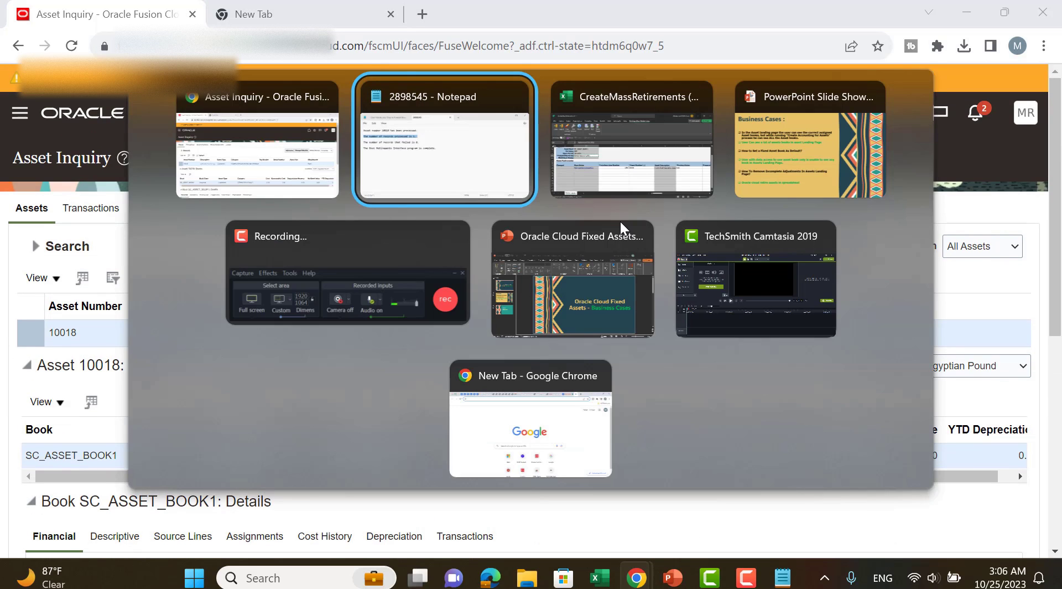
key("alt+Tab")
key("alt+Tab")
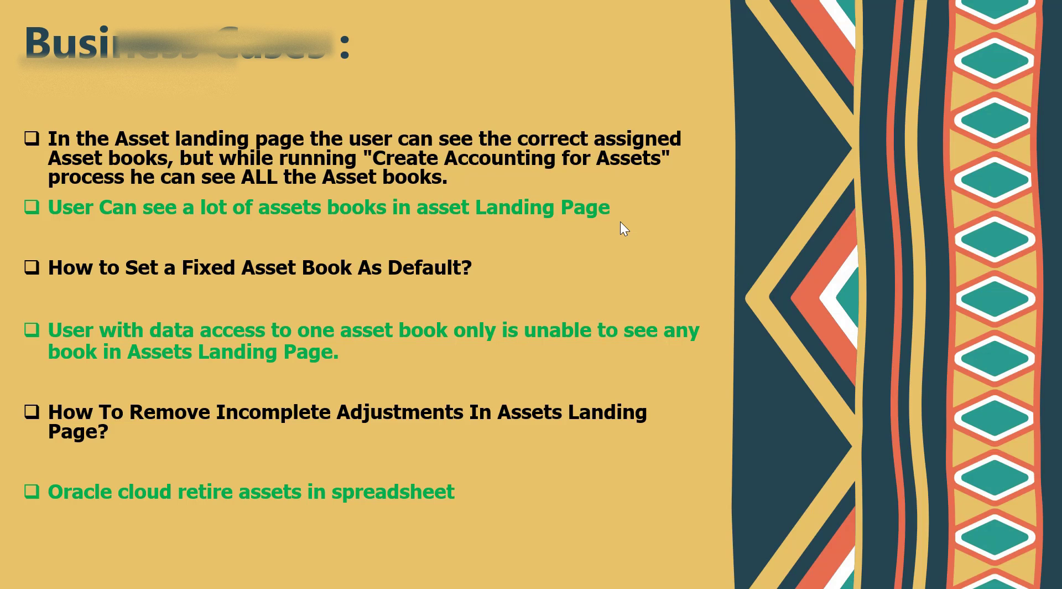
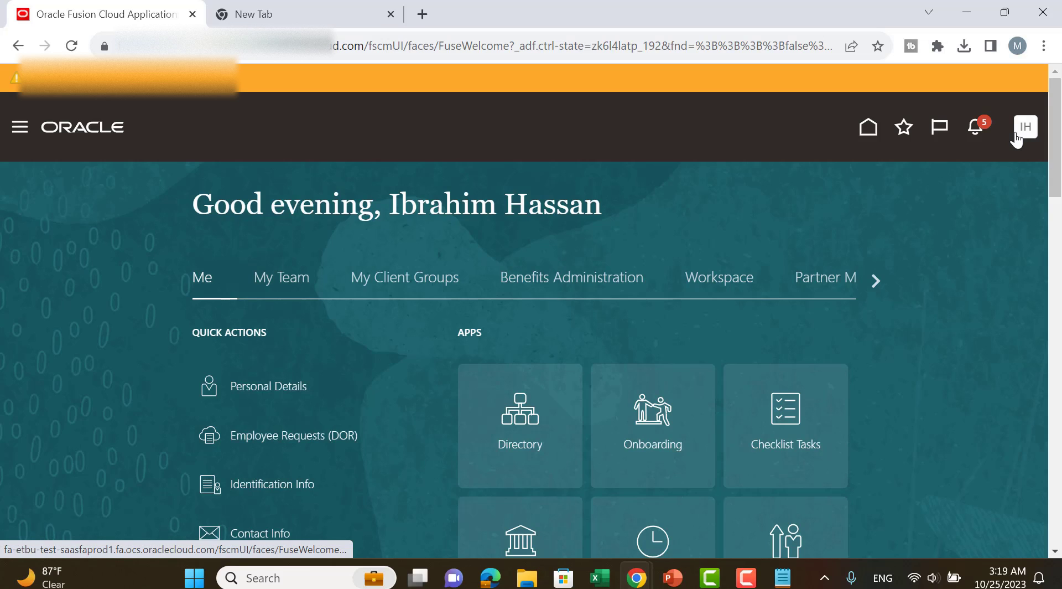
Open Setup and Maintenance and go to its task search page.
left_click(1018, 137)
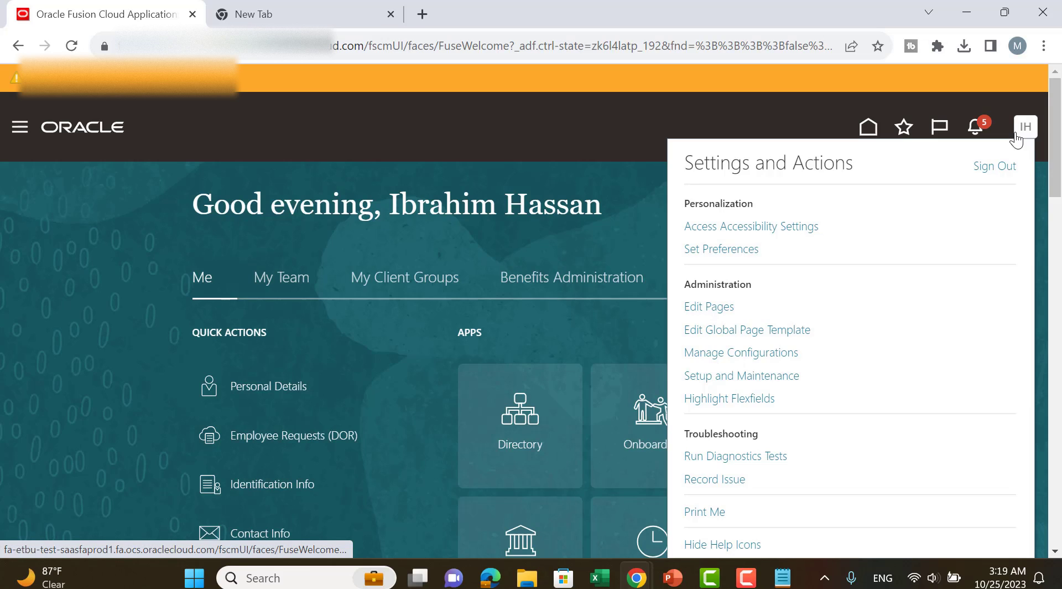
left_click(763, 376)
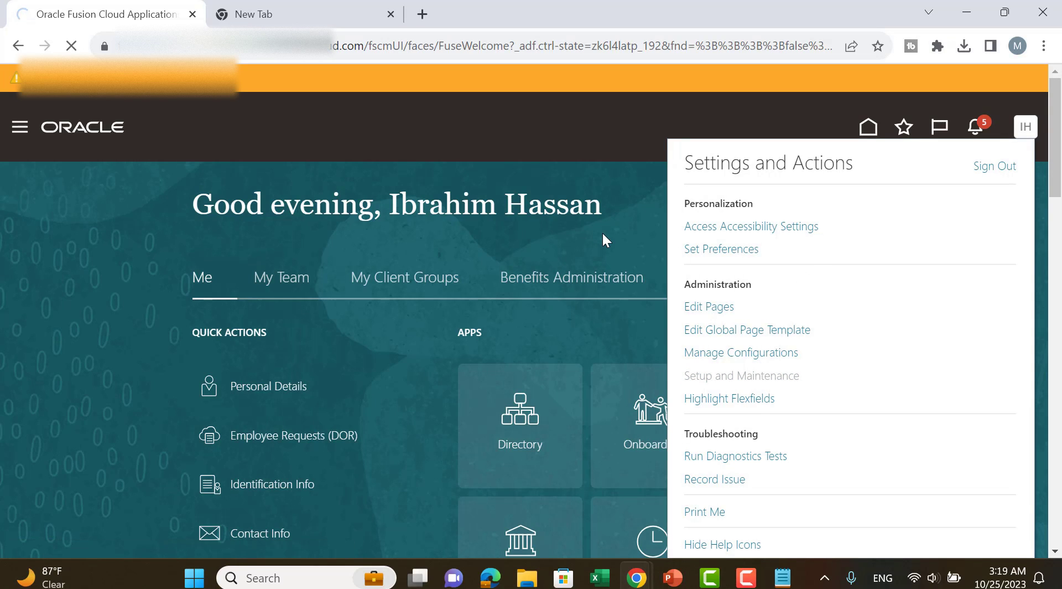
scroll(1028, 293, "down", 2)
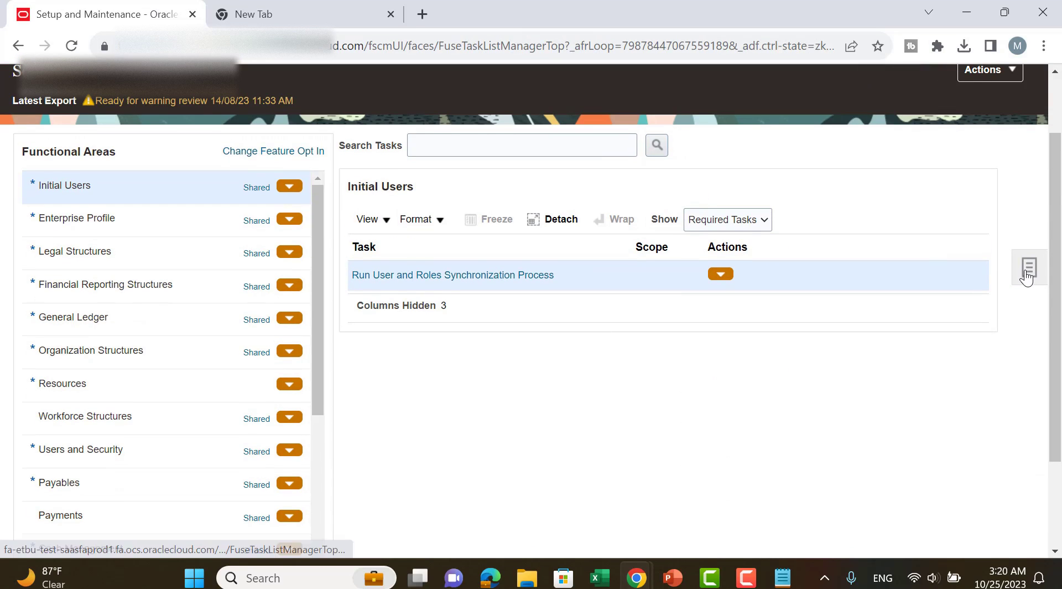
left_click(1026, 274)
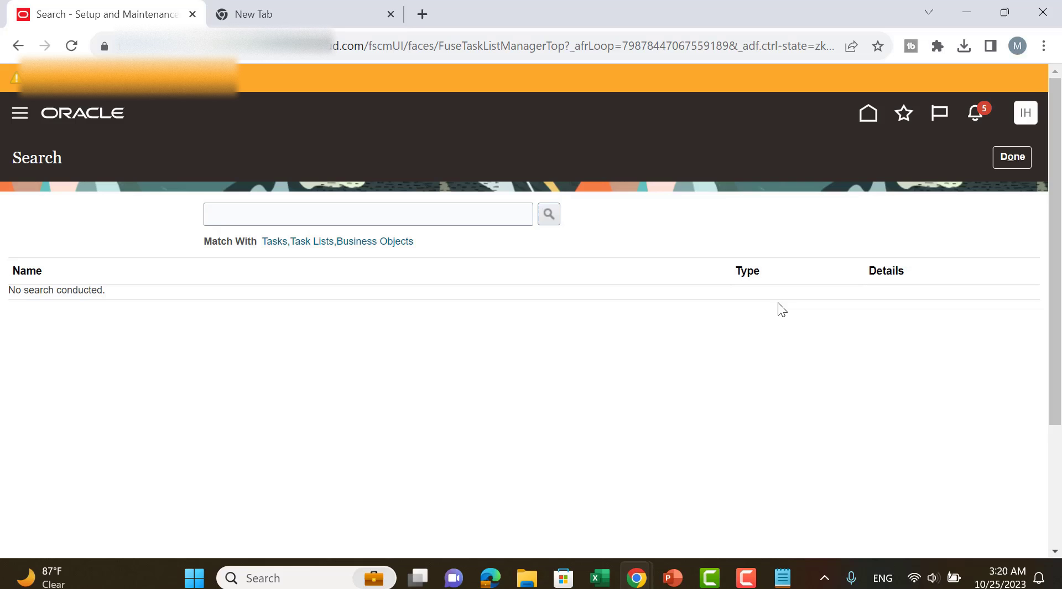
Search the setup tasks for "manage audit polic" and open the Manage Audit Policies task.
left_click(456, 217)
type("Manage")
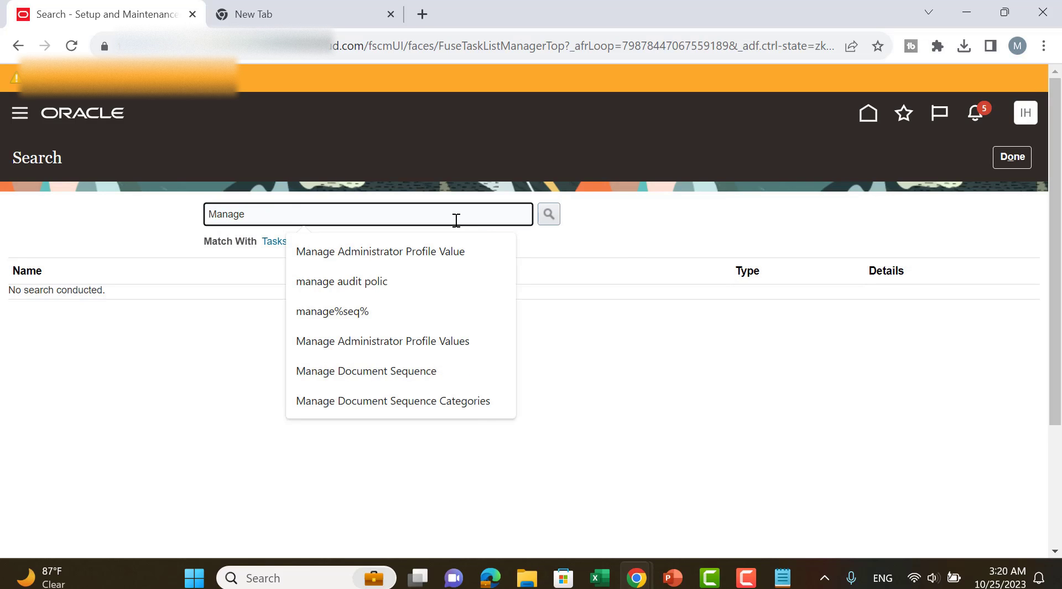
key("Down")
key("Down")
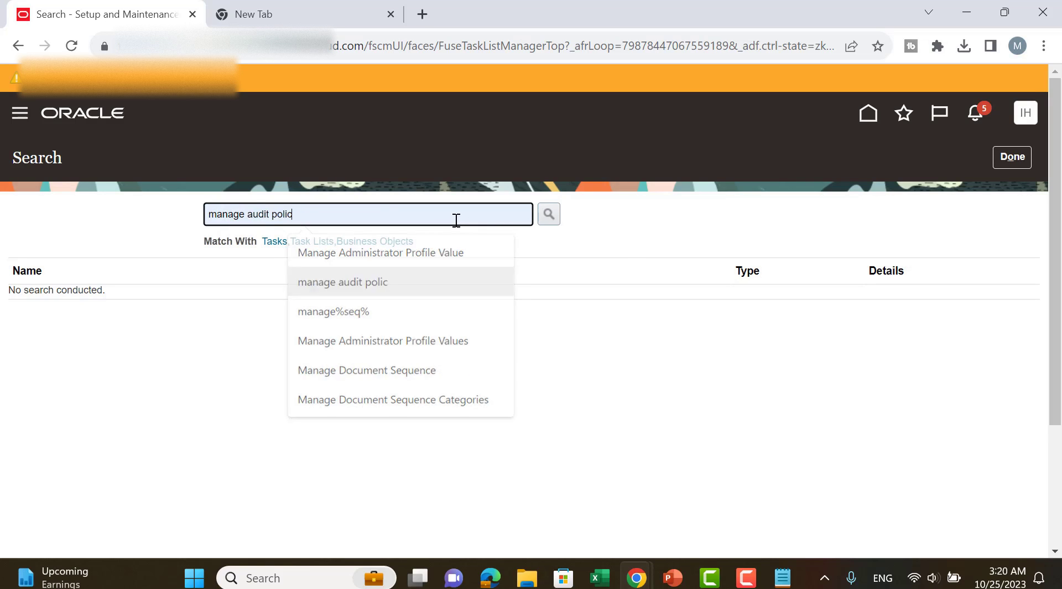
key("Return")
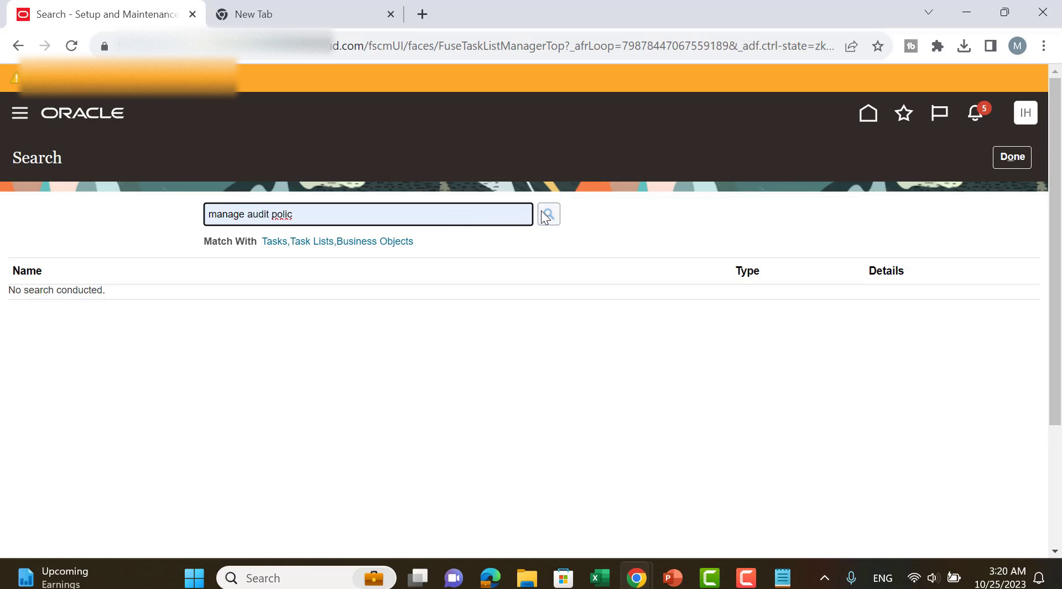
key("Return")
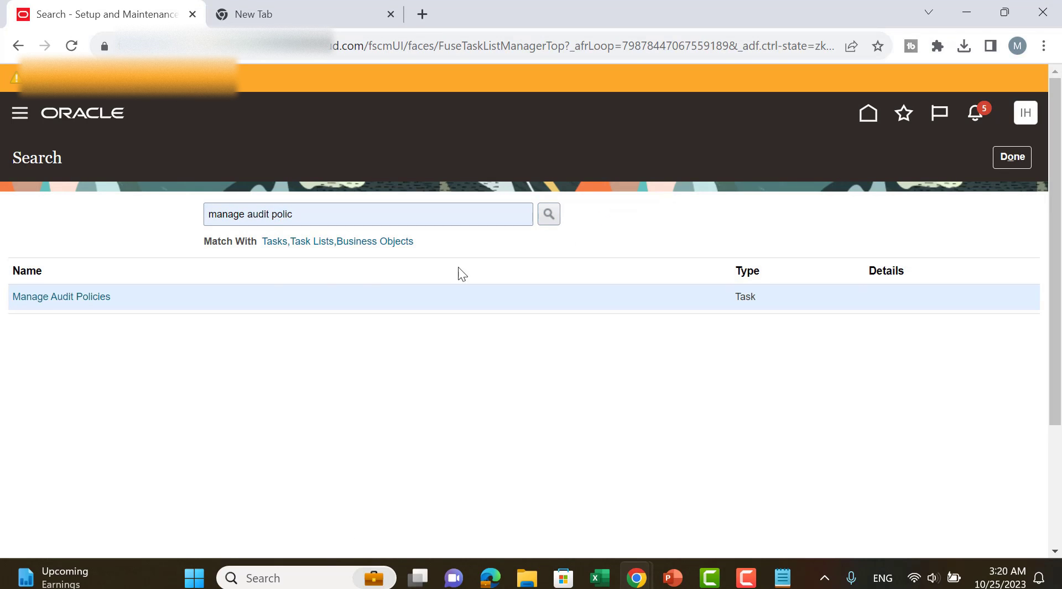
left_click(66, 299)
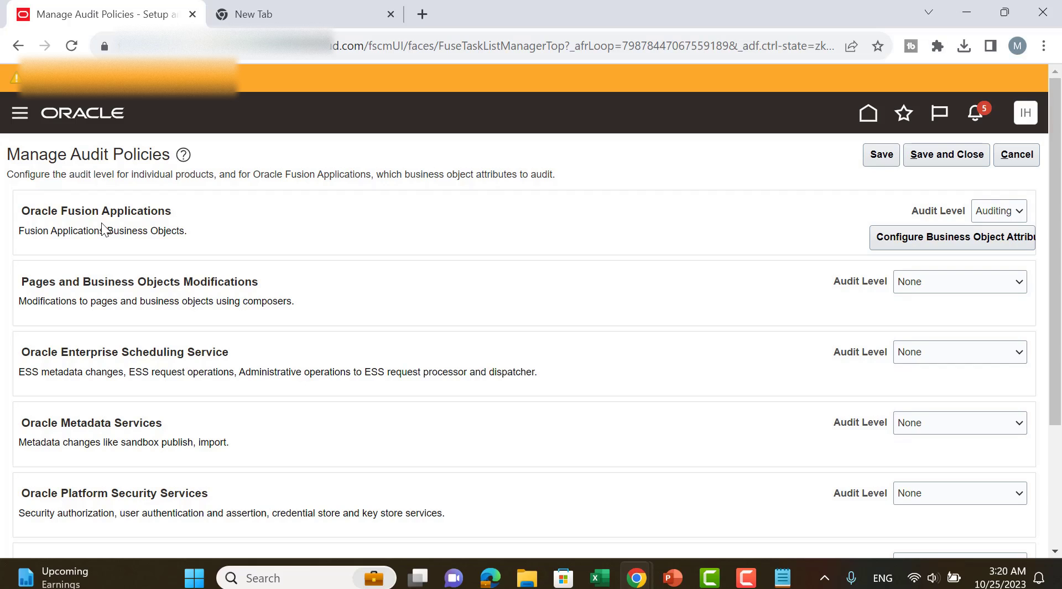
Open the business object attribute configuration for Oracle Fusion Applications and select Assets as the product.
left_click(960, 242)
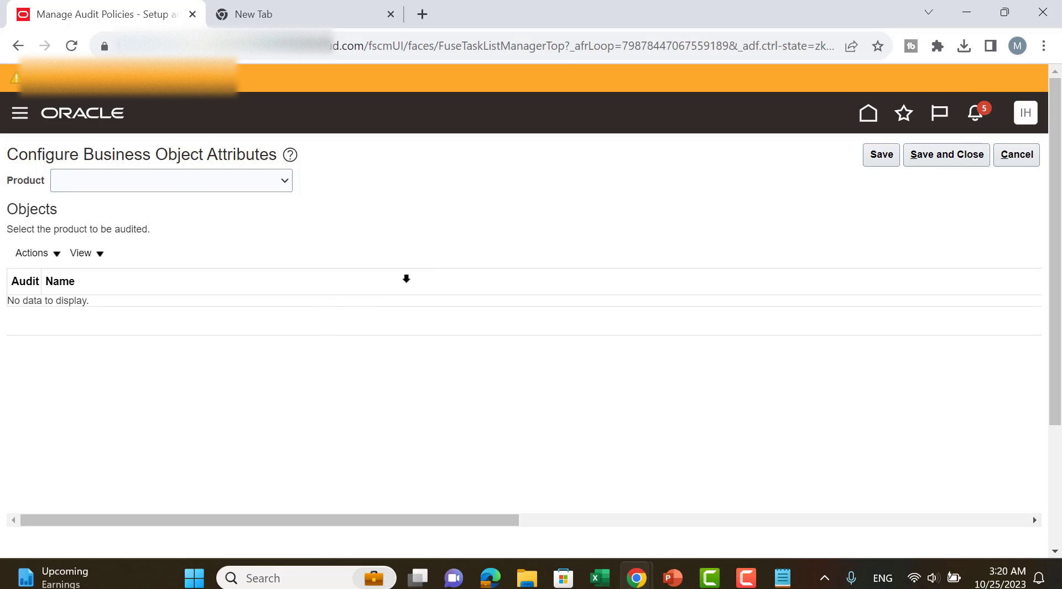
left_click(186, 181)
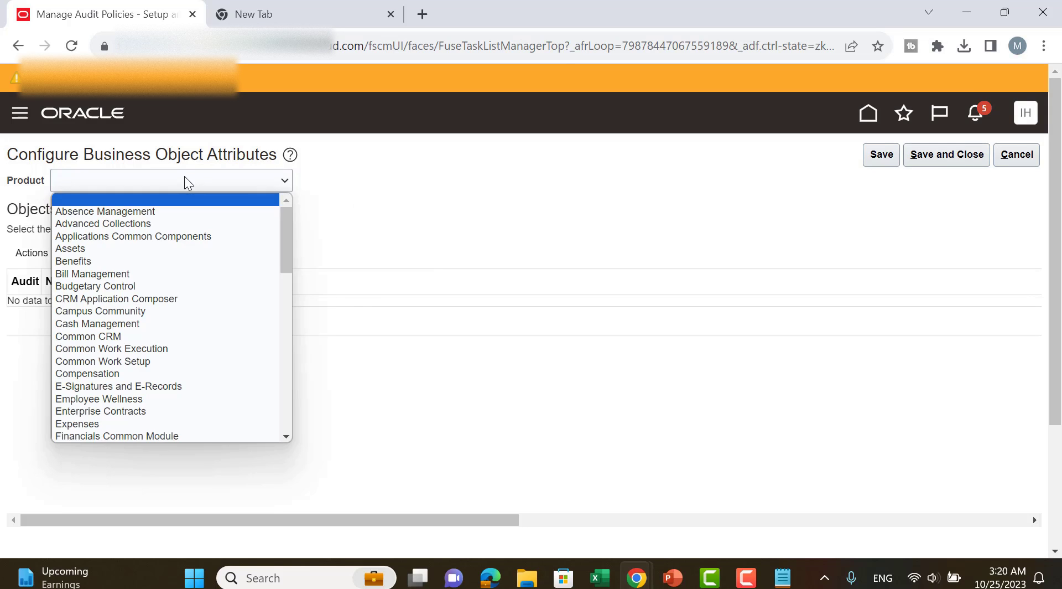
left_click(138, 248)
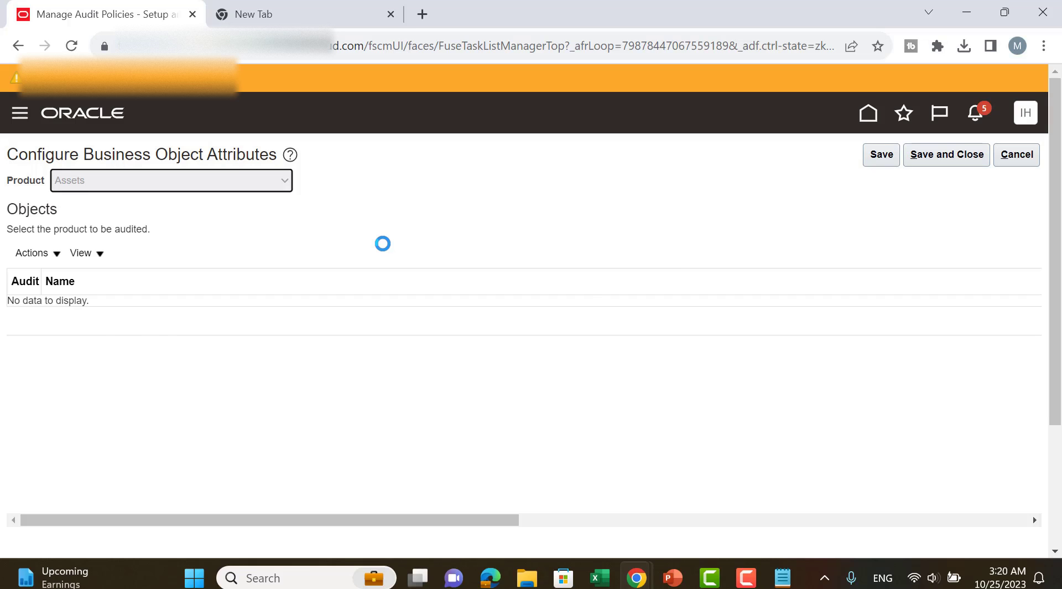
Examine the auditable Assets objects, from Asset Source Lines through categories, depreciation methods and prorate conventions to Fixed Asset Book.
scroll(410, 270, "down", 1)
scroll(410, 270, "down", 1)
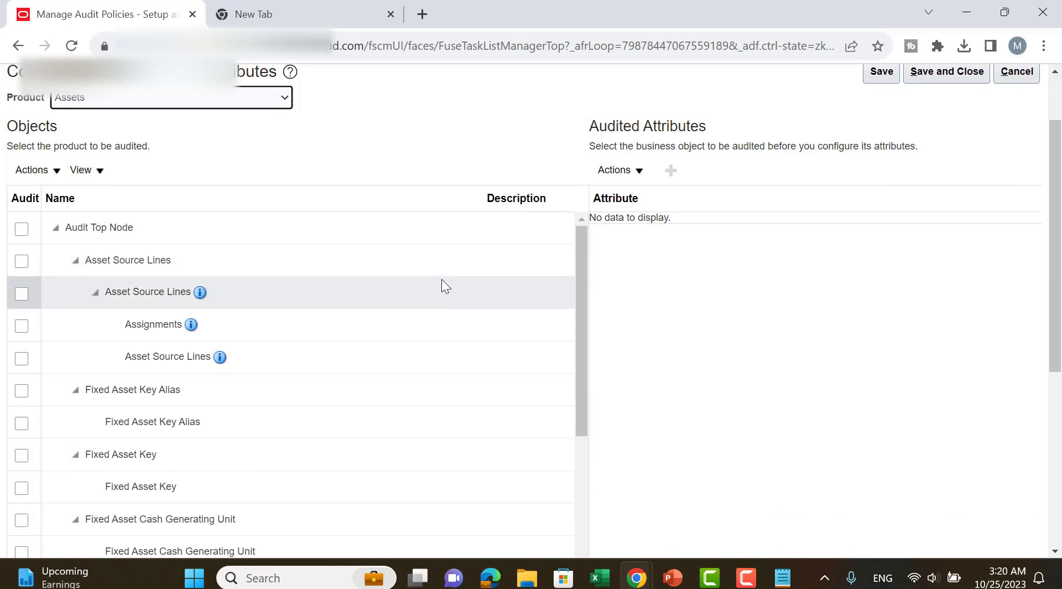
scroll(441, 279, "down", 3)
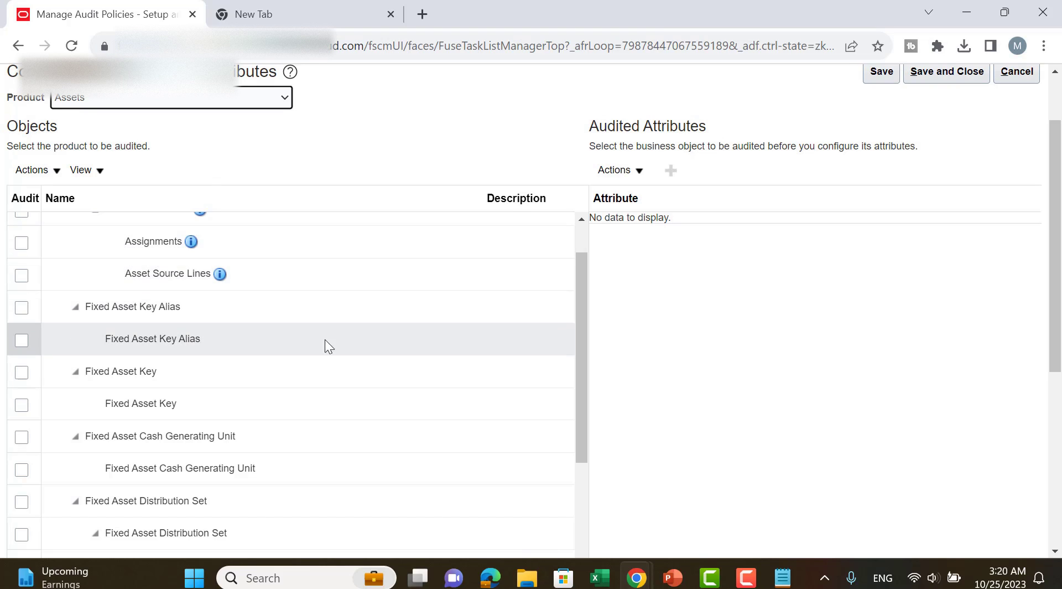
scroll(315, 336, "down", 3)
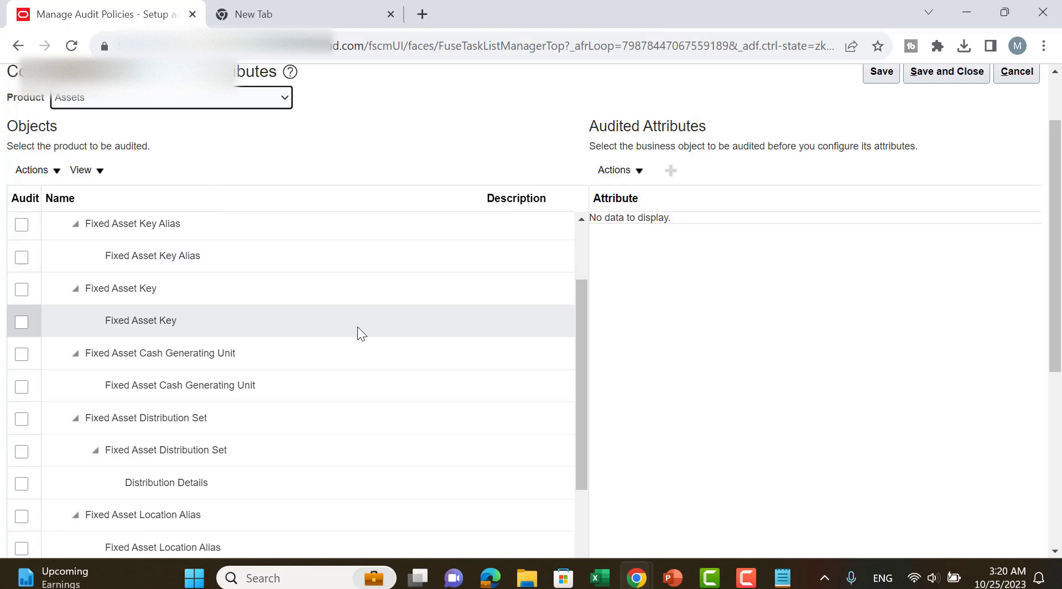
scroll(288, 349, "down", 3)
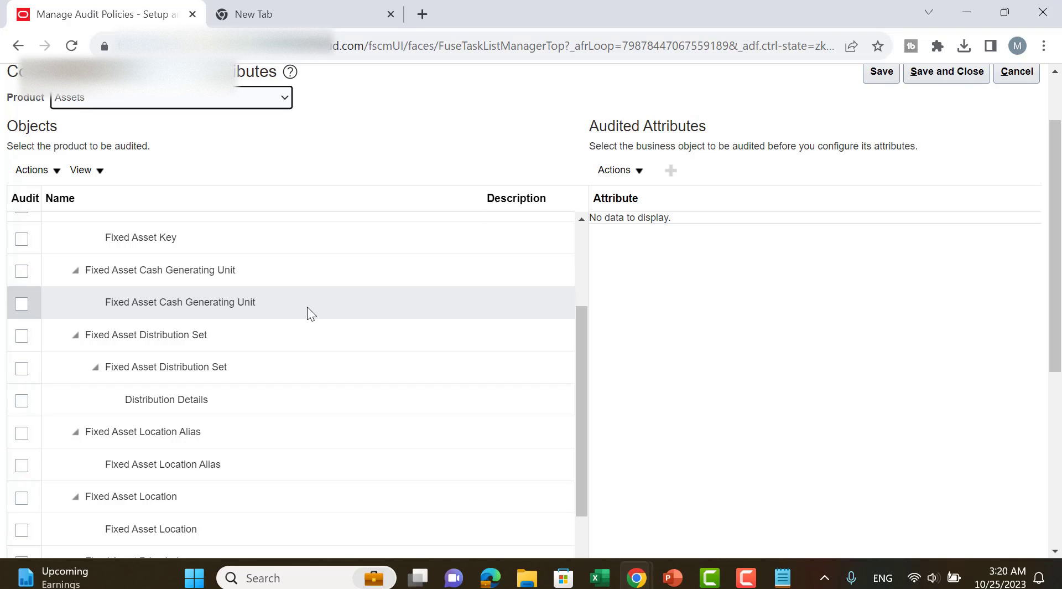
scroll(310, 396, "down", 3)
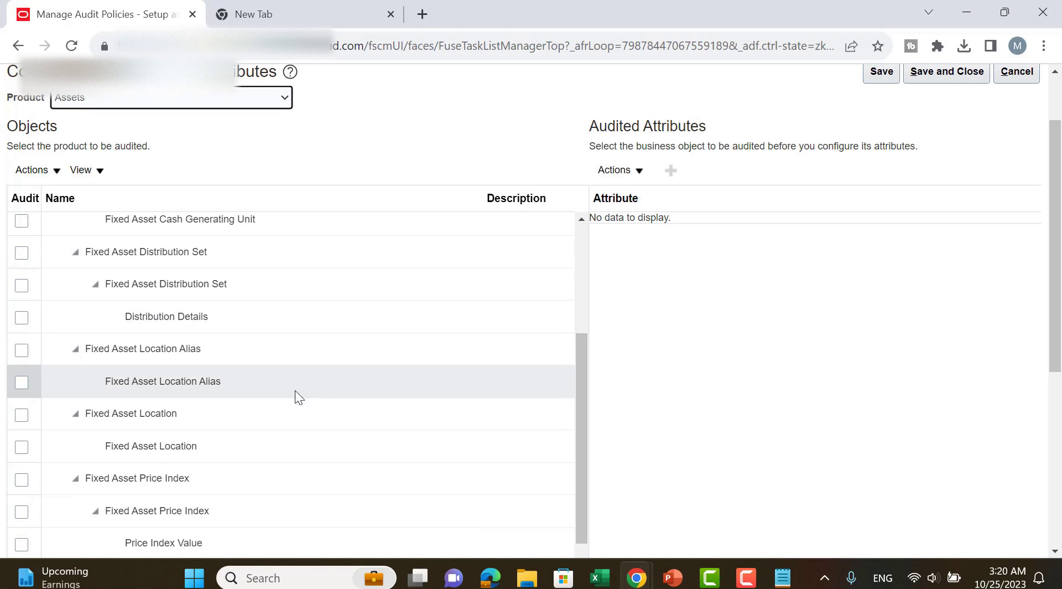
scroll(369, 382, "down", 3)
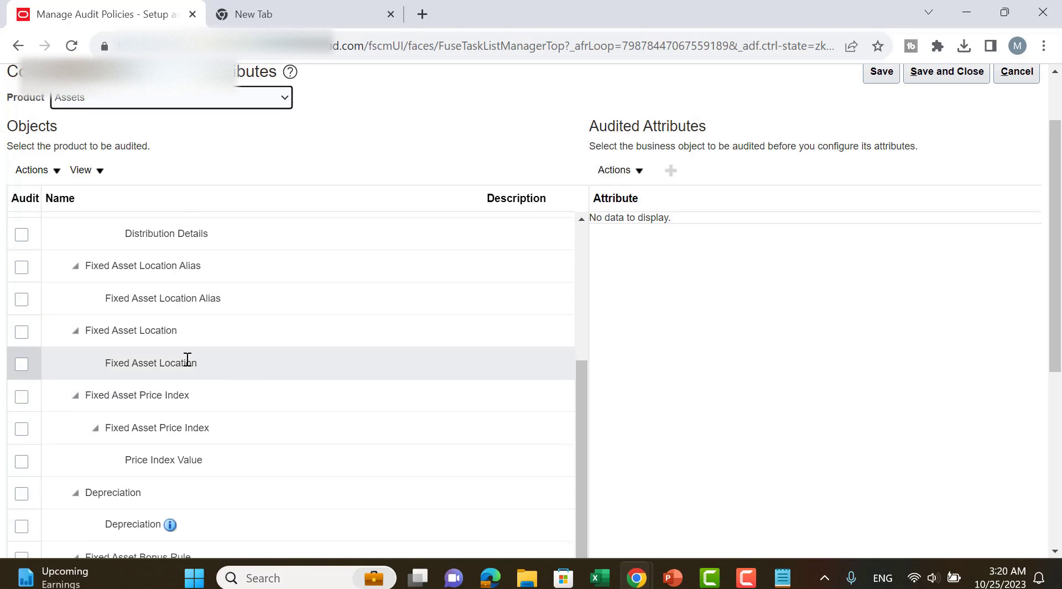
scroll(214, 400, "down", 3)
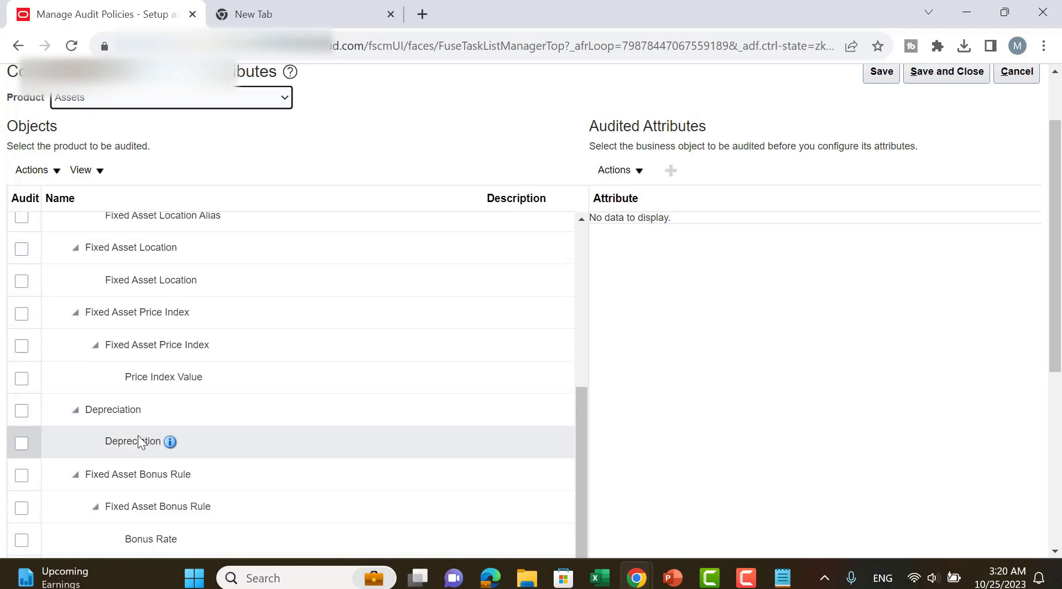
scroll(249, 450, "down", 3)
scroll(244, 420, "down", 3)
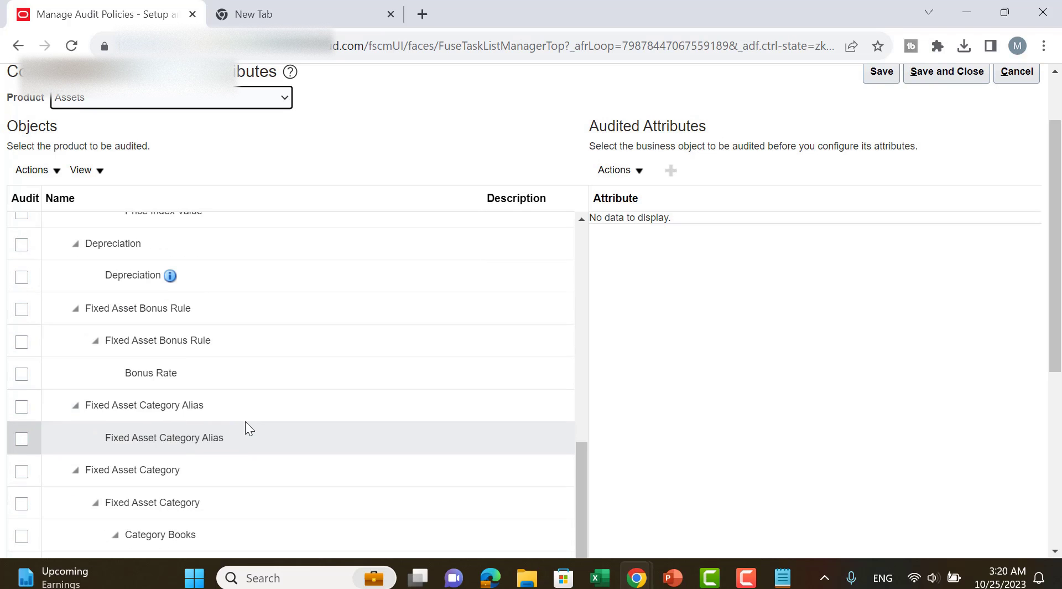
scroll(244, 410, "down", 3)
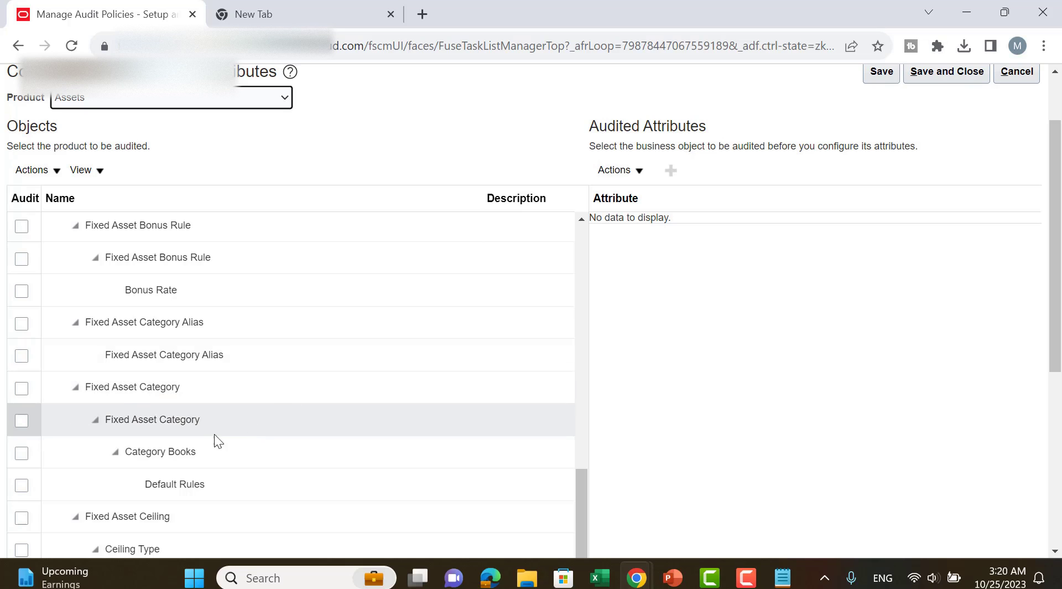
scroll(249, 445, "down", 3)
scroll(246, 420, "down", 3)
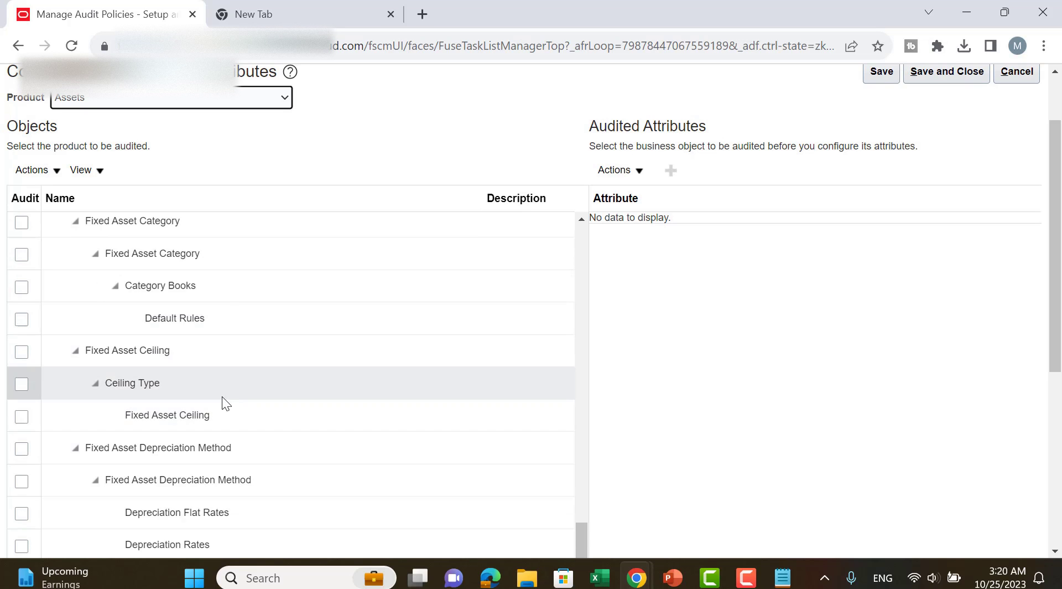
scroll(252, 388, "down", 6)
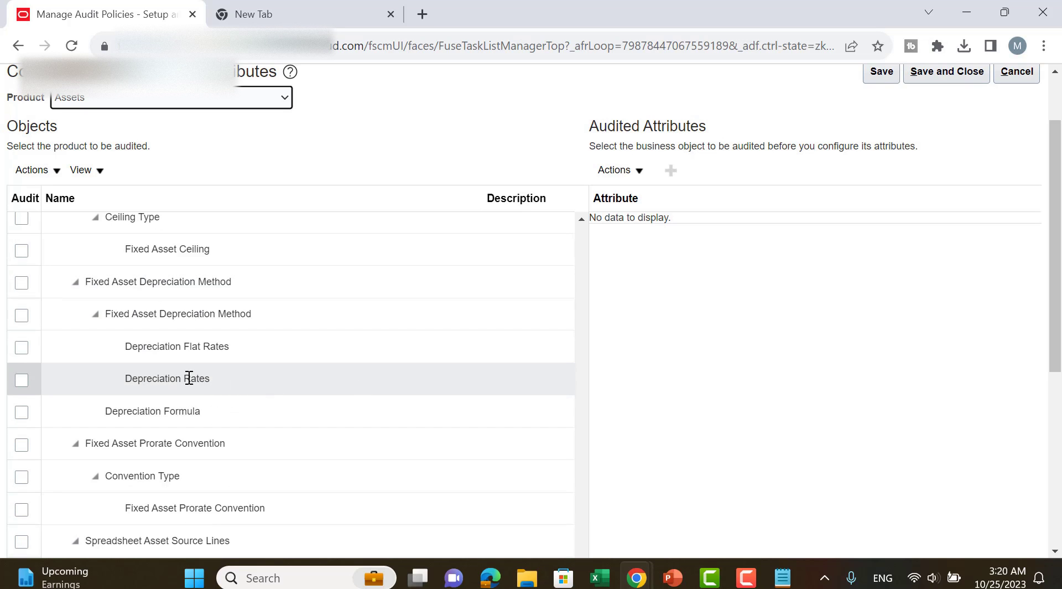
scroll(277, 349, "down", 3)
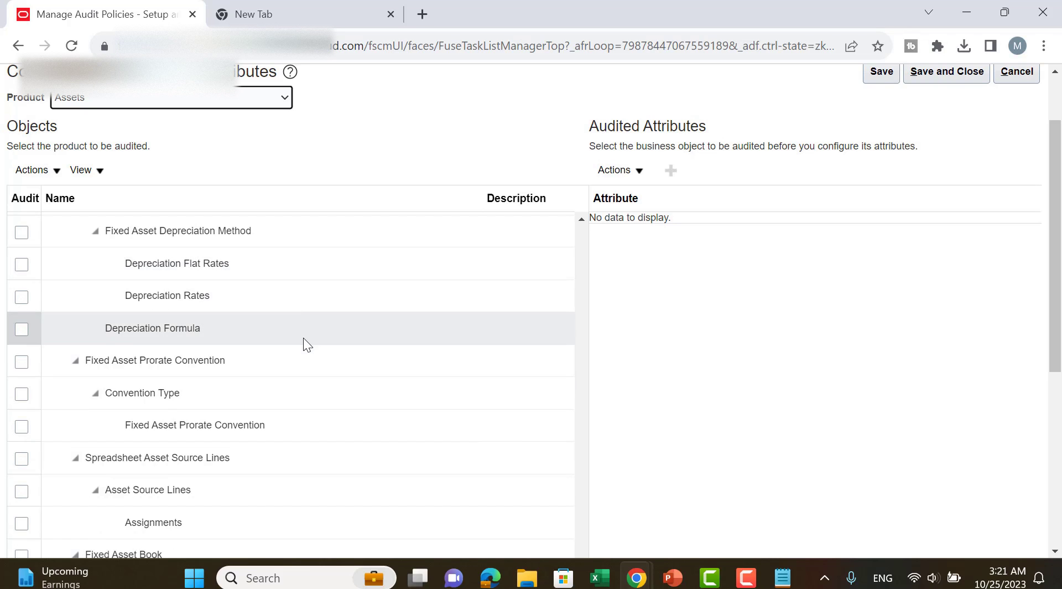
scroll(355, 304, "up", 12)
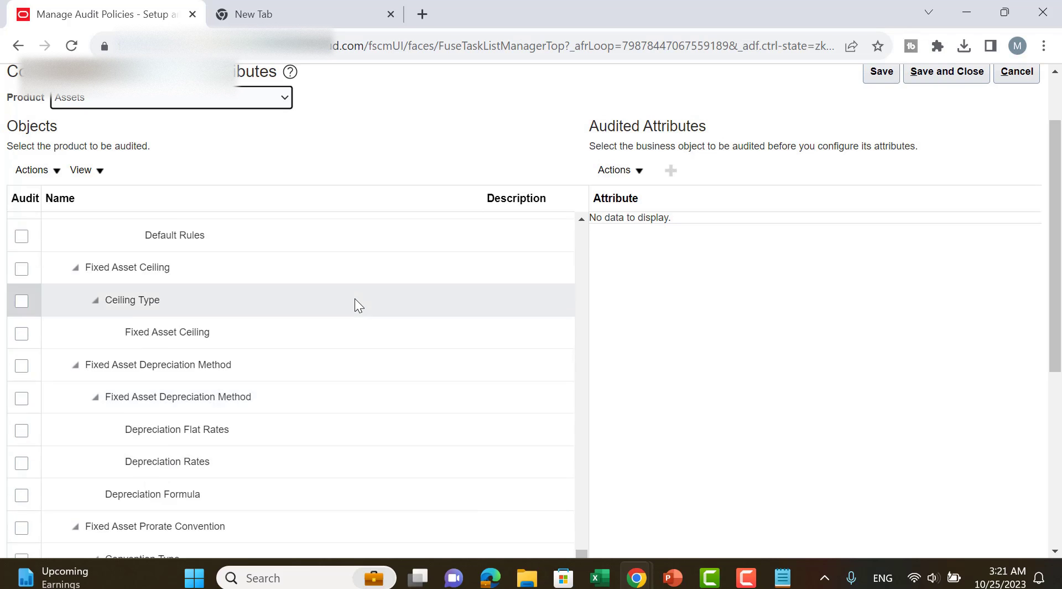
scroll(355, 304, "up", 3)
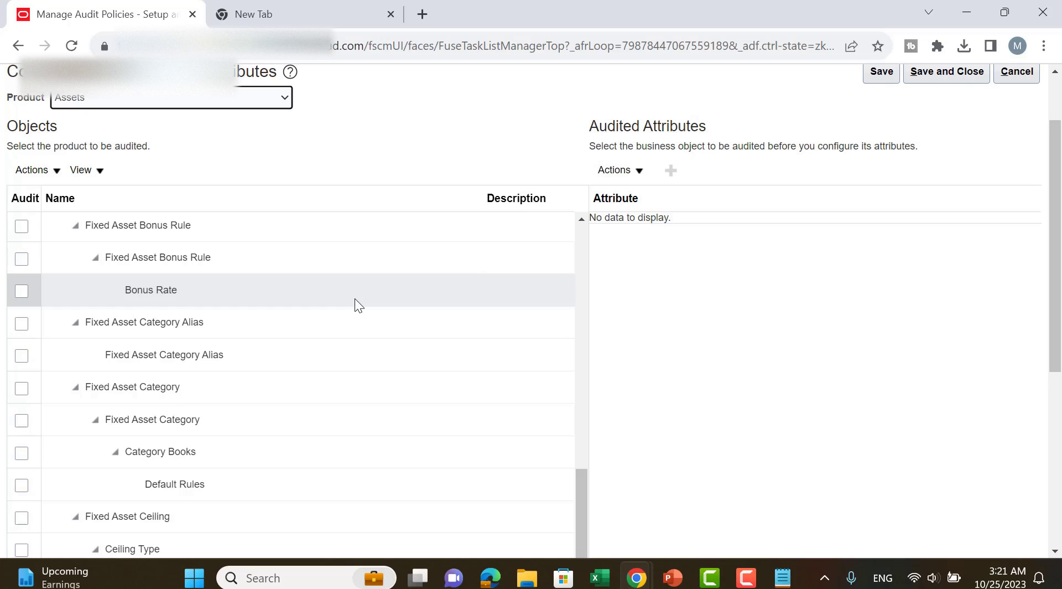
scroll(356, 301, "up", 6)
scroll(356, 305, "up", 3)
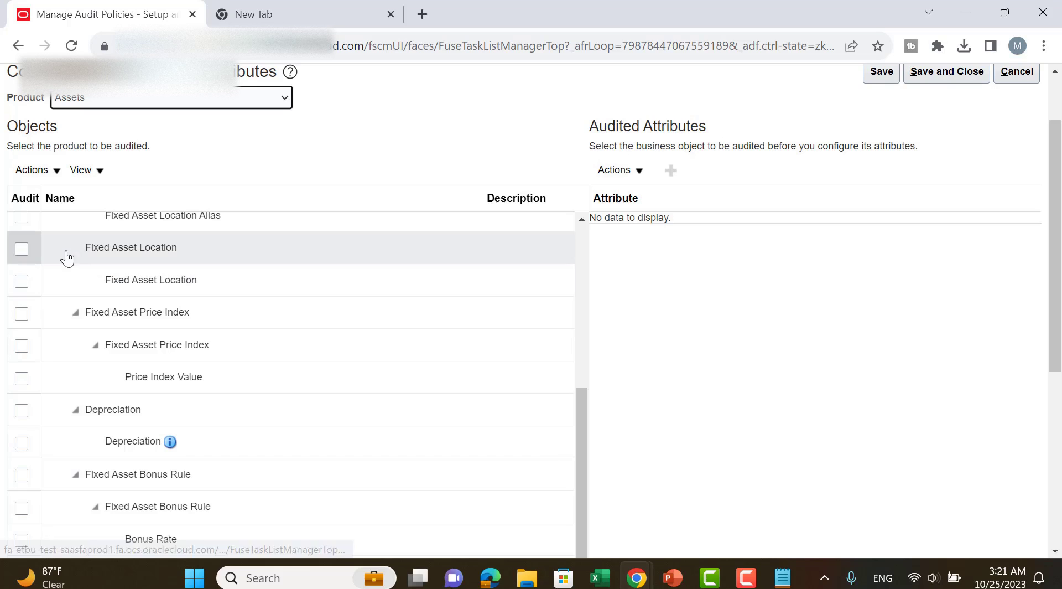
Try to enable auditing for the Fixed Asset Location object under the Fixed Asset Location node.
left_click(22, 281)
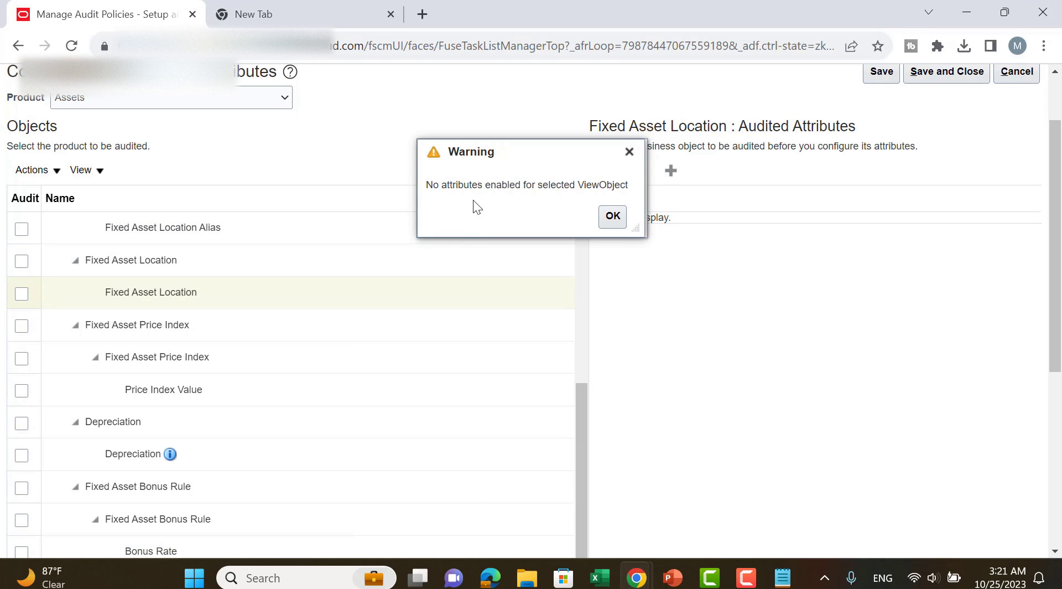
left_click(613, 216)
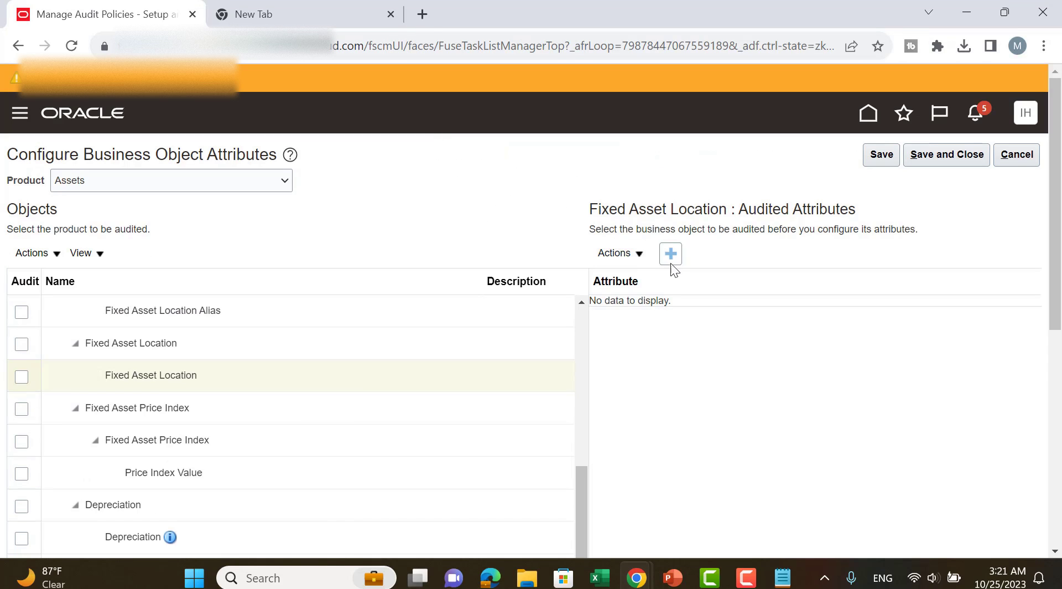
left_click(636, 254)
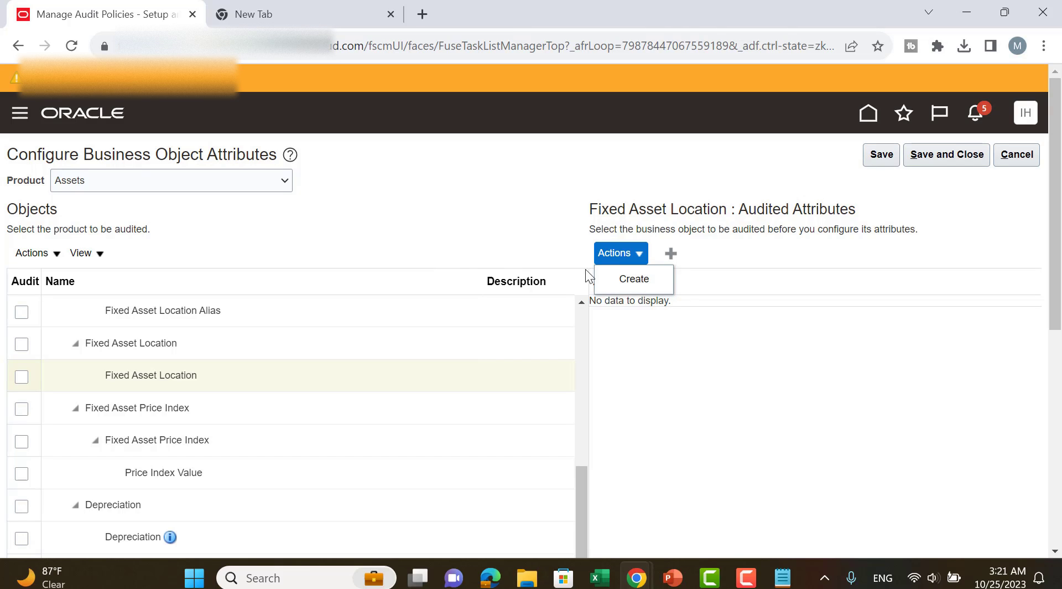
left_click(507, 234)
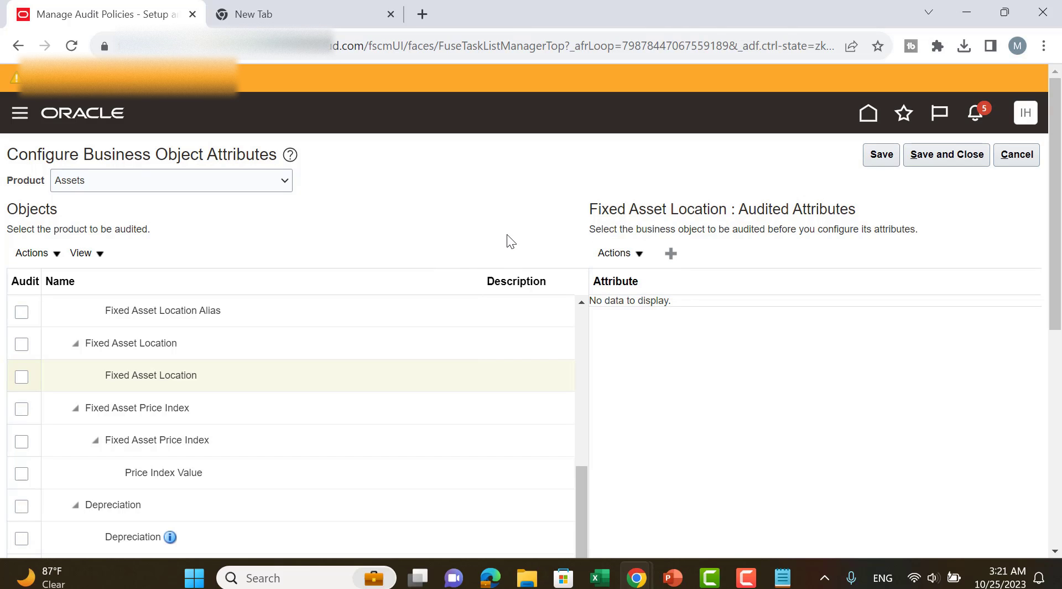
left_click(20, 371)
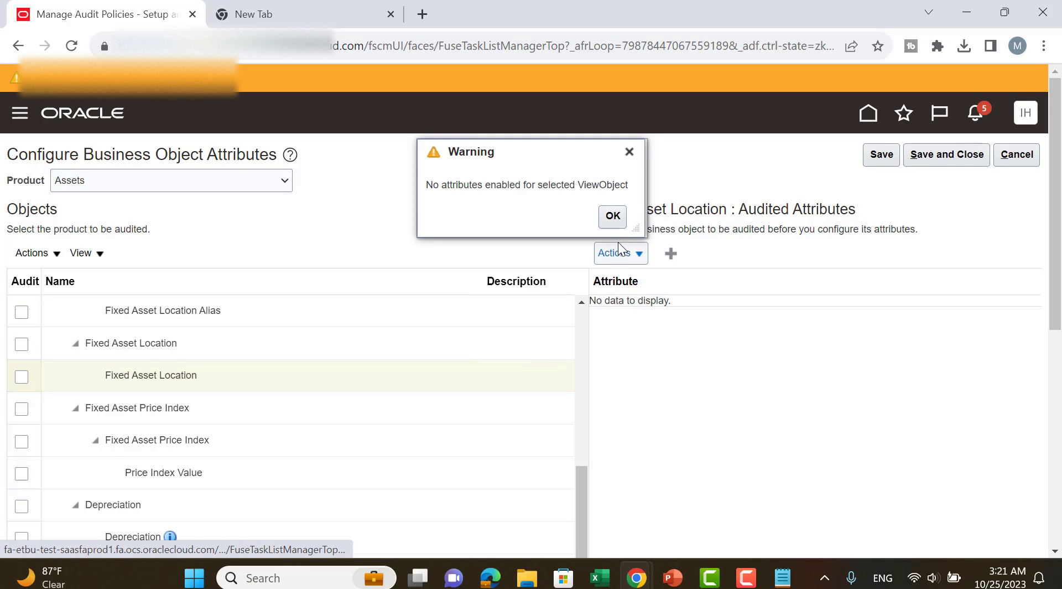
left_click(614, 217)
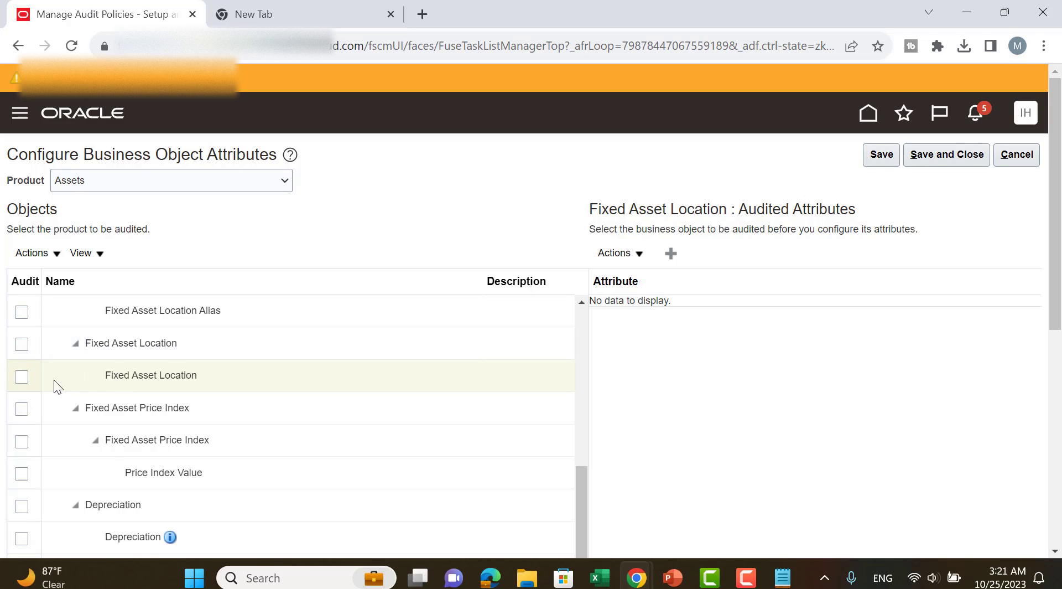
left_click(21, 376)
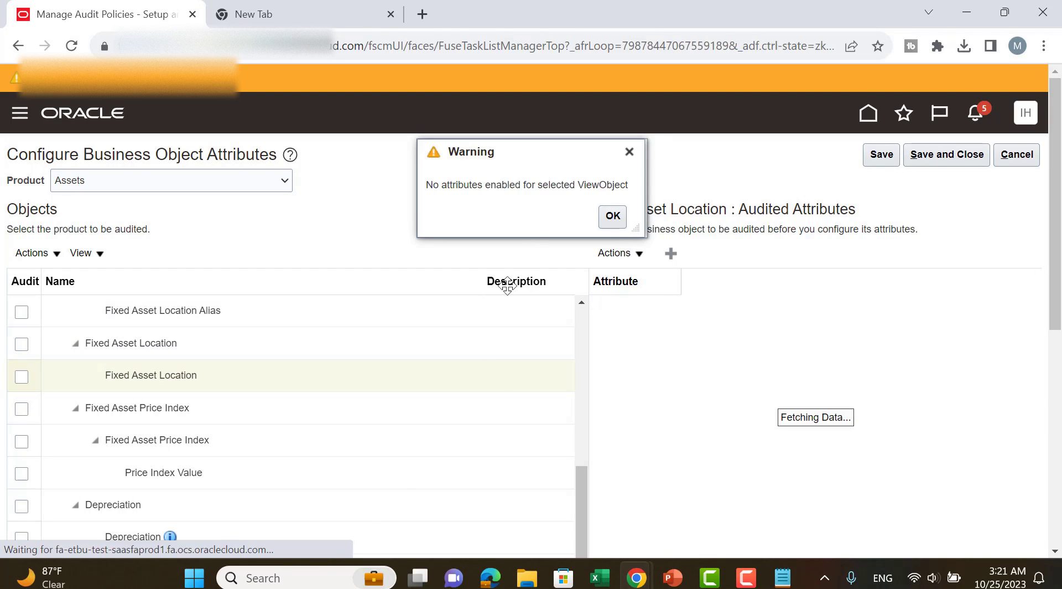
left_click(615, 216)
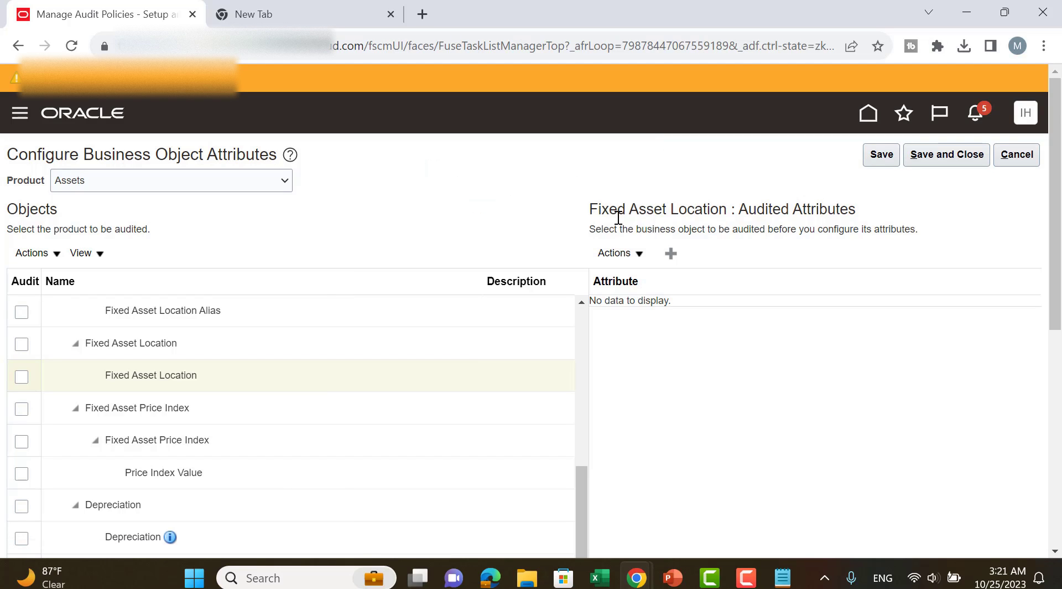
Add all available attributes to the audited attributes of the Fixed Asset Location object.
left_click(626, 258)
left_click(637, 279)
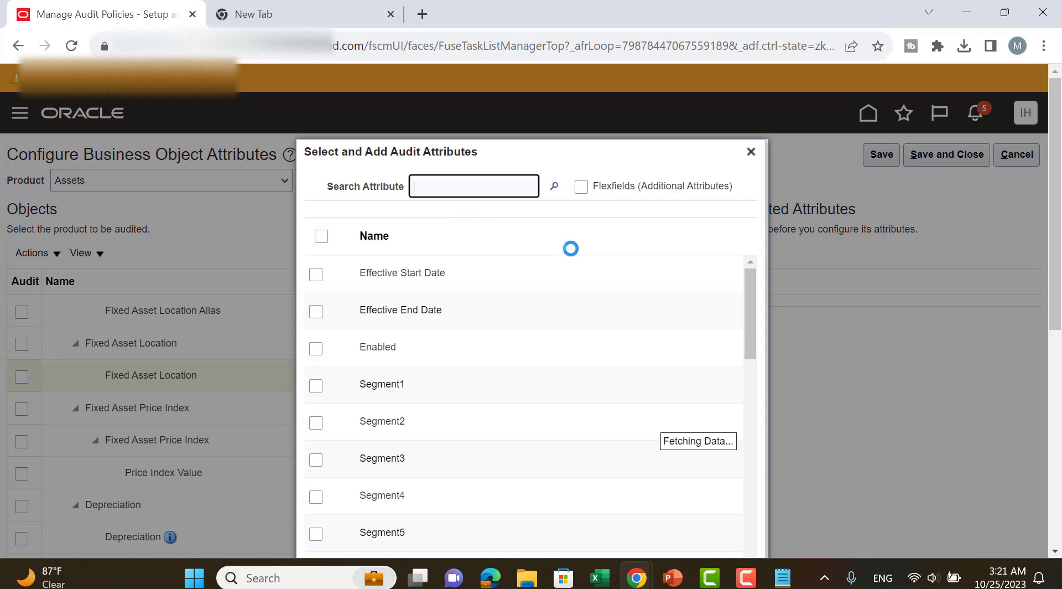
left_click(321, 237)
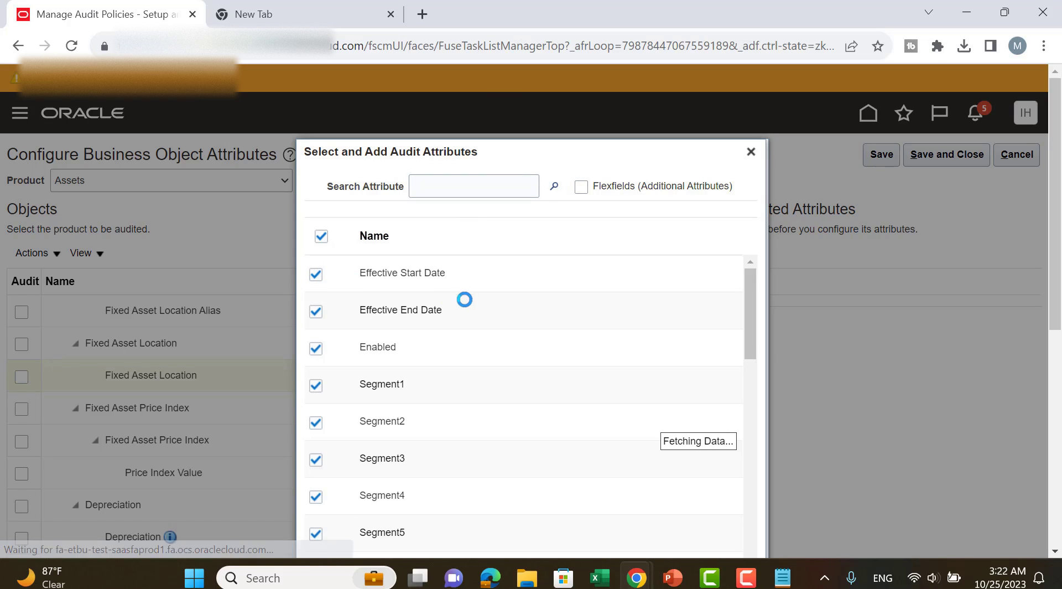
scroll(557, 337, "down", 10)
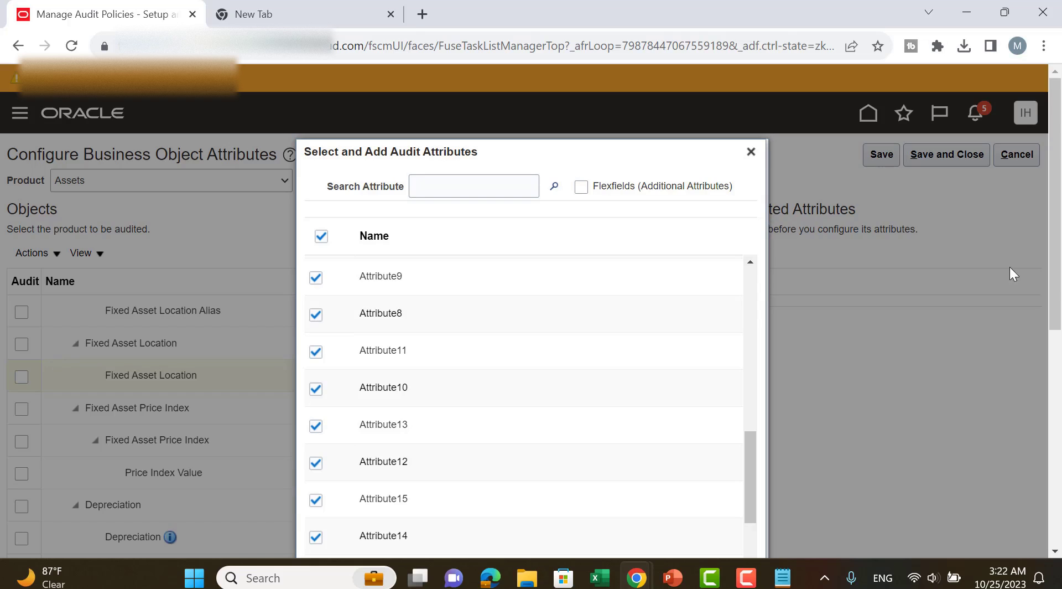
scroll(864, 266, "down", 5)
left_click(692, 427)
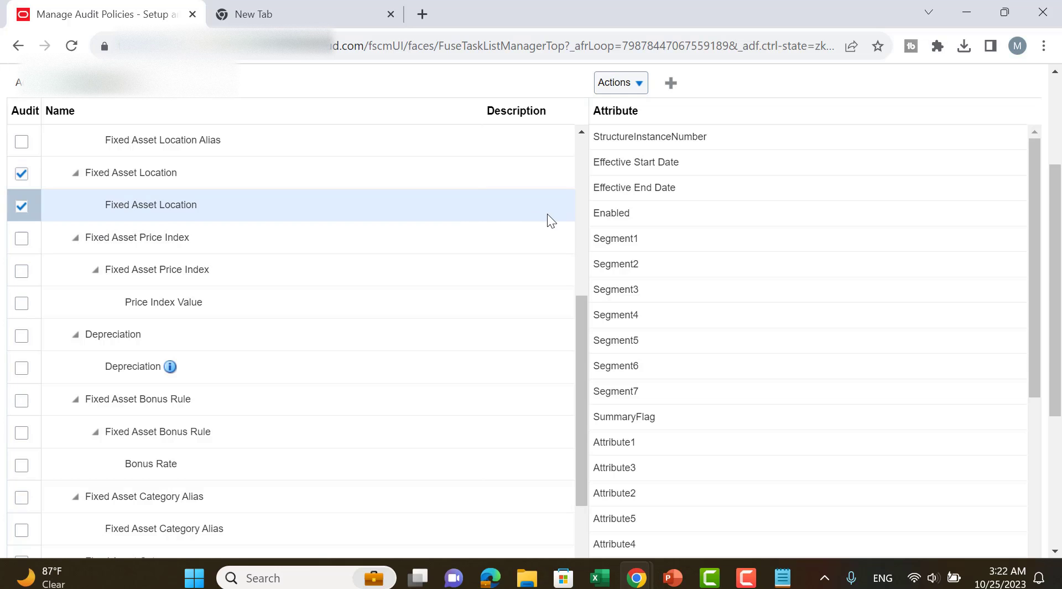
Save and close the business object attribute configuration and the Manage Audit Policies page.
scroll(548, 215, "up", 4)
left_click_drag(1055, 224, 1055, 138)
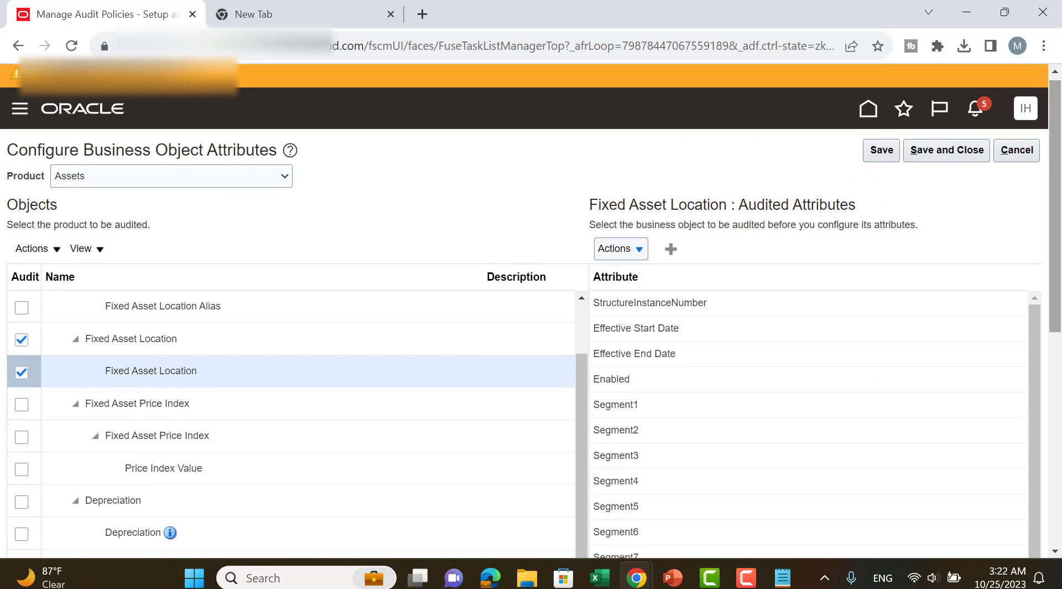
left_click(882, 151)
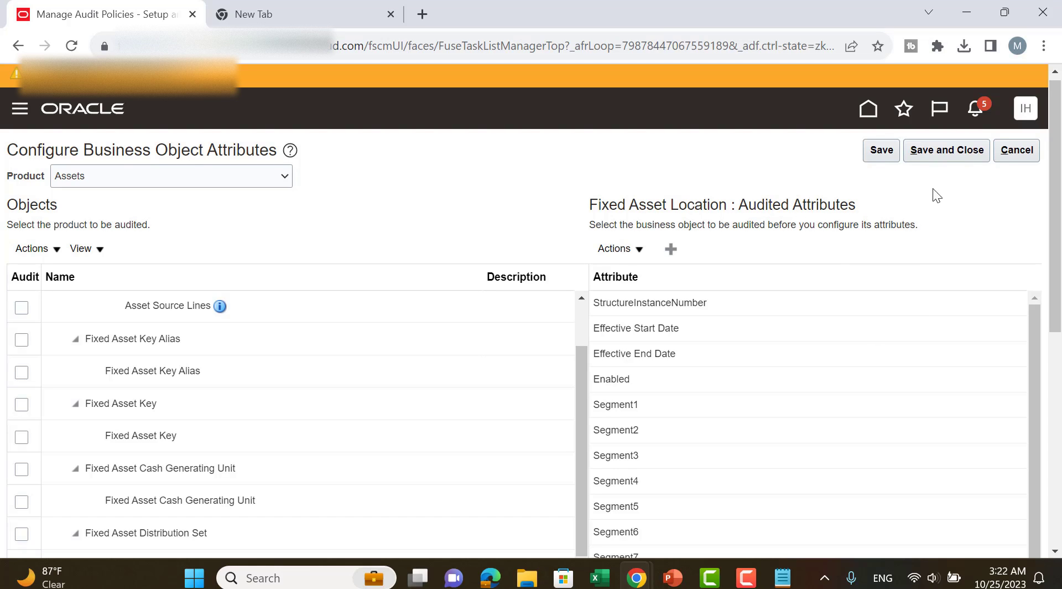
left_click(945, 156)
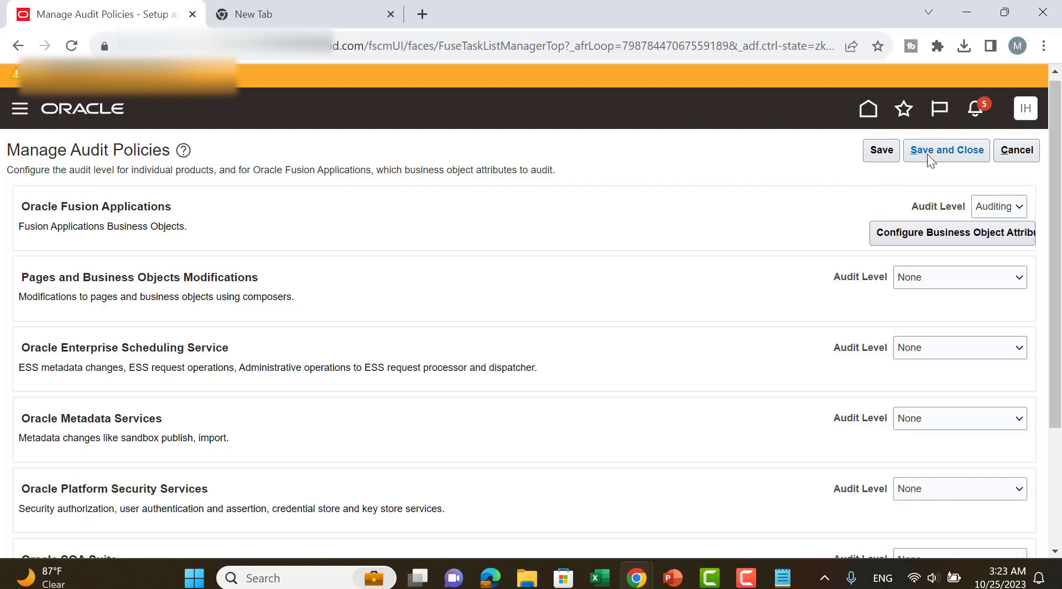
left_click(930, 149)
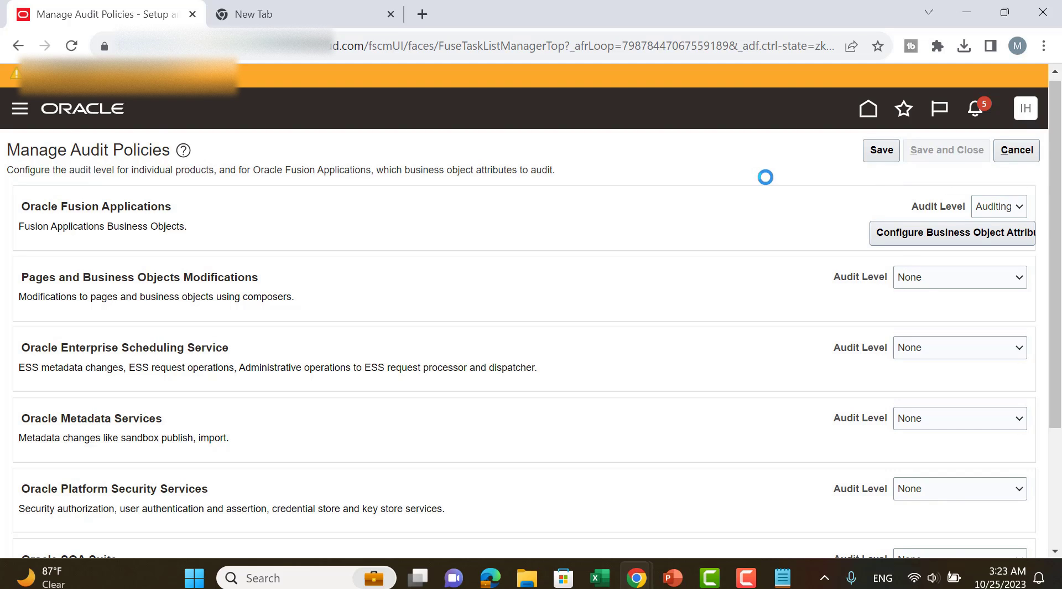
left_click(993, 159)
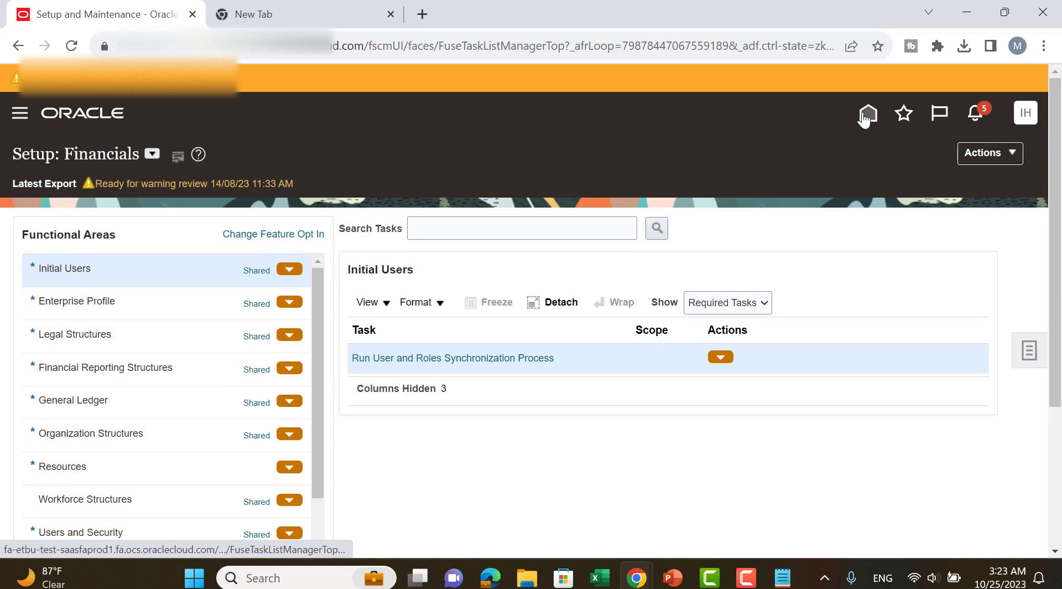
Open the Manage Asset Locations task in the Fixed Assets functional area.
scroll(166, 365, "down", 3)
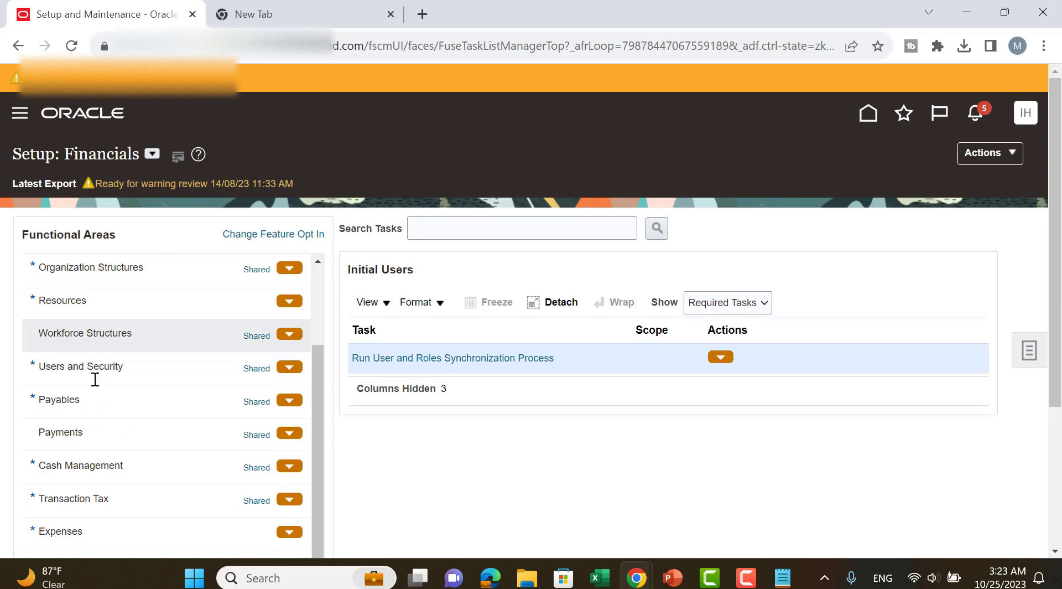
scroll(95, 387, "down", 2)
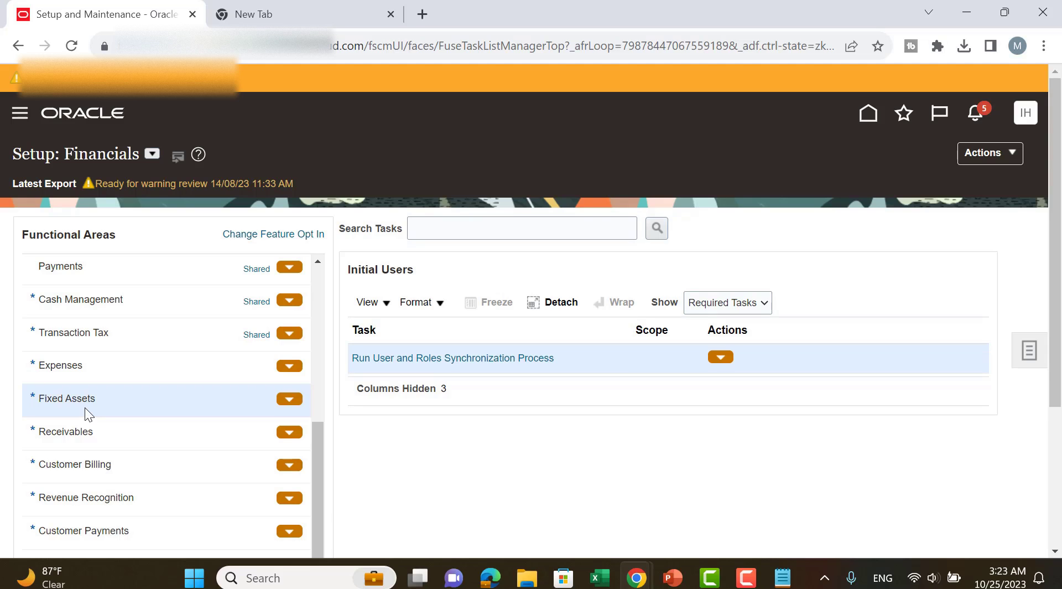
left_click(85, 408)
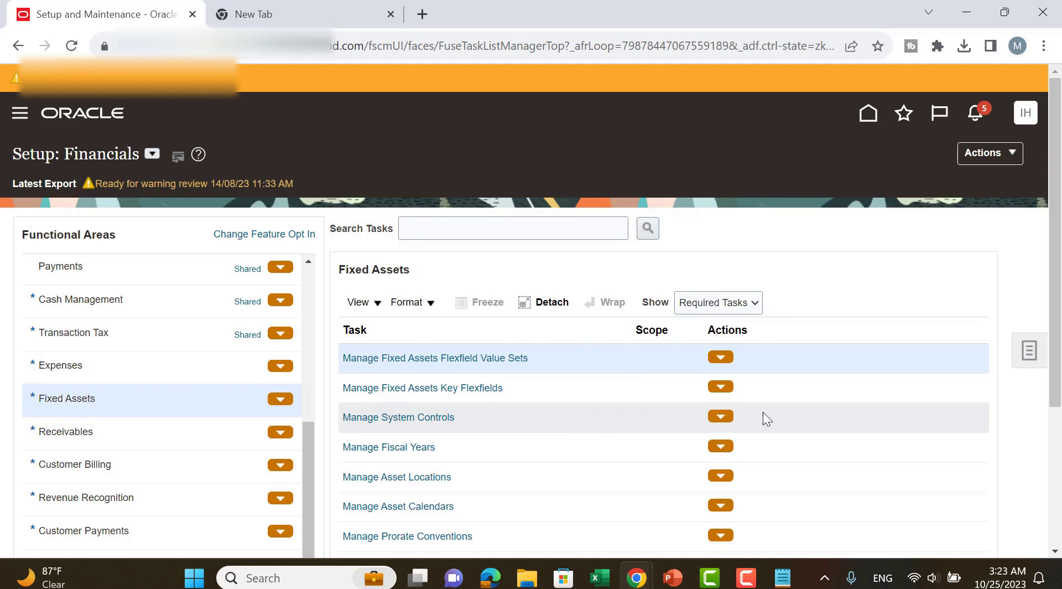
left_click(420, 470)
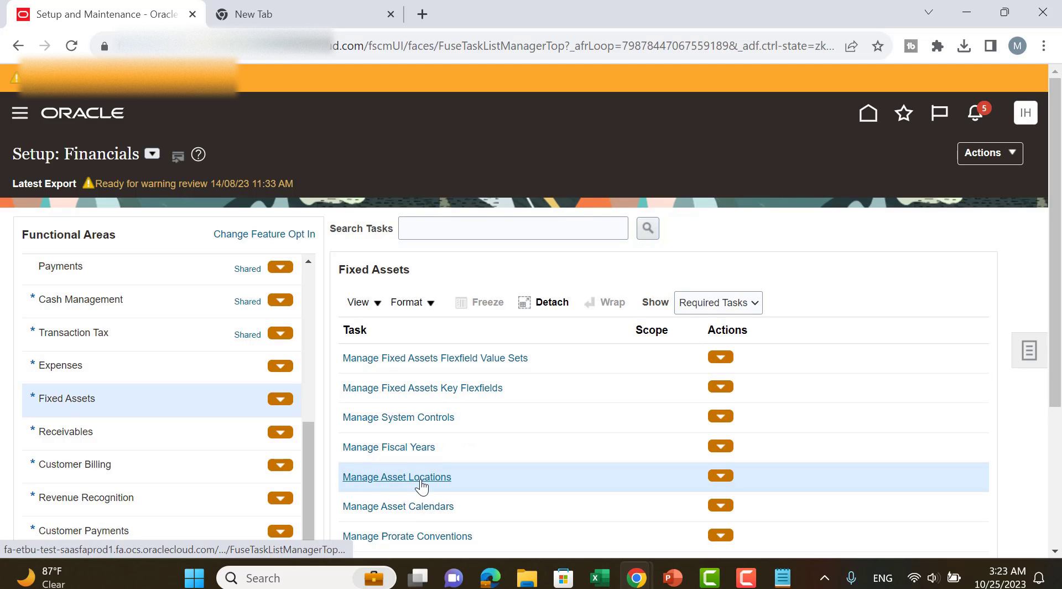
left_click(420, 485)
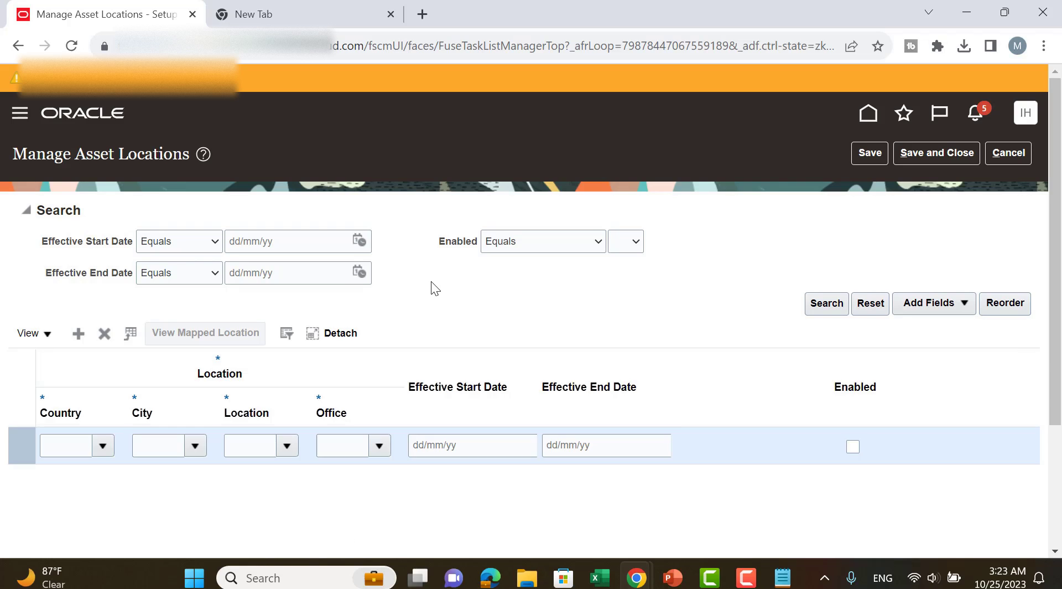
Define a new asset location with country EGY, city Mansoura, location Head Office and office Headquarter Garage.
left_click(99, 447)
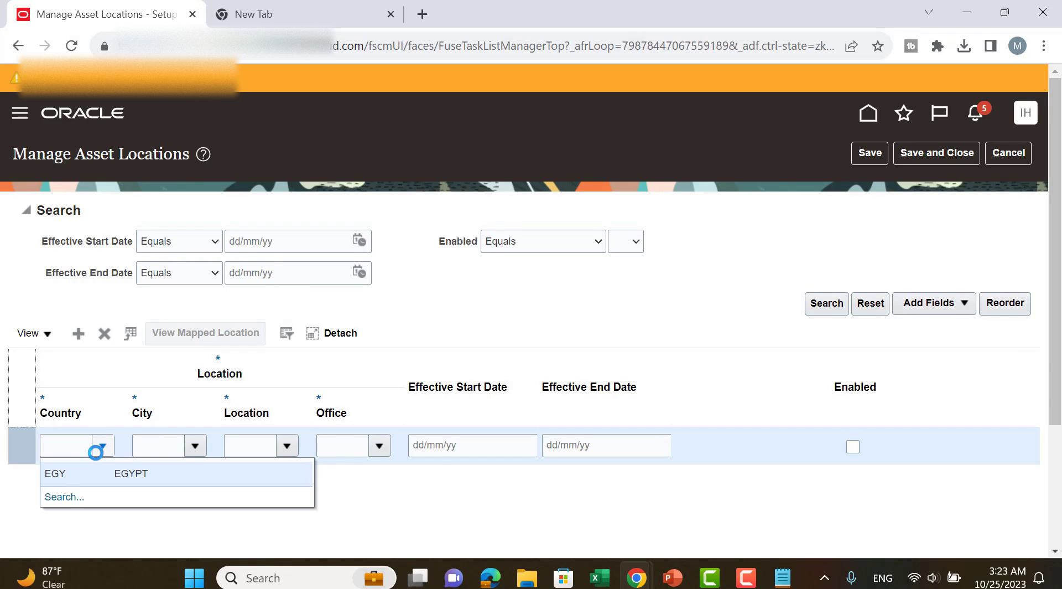
left_click(77, 474)
left_click(201, 448)
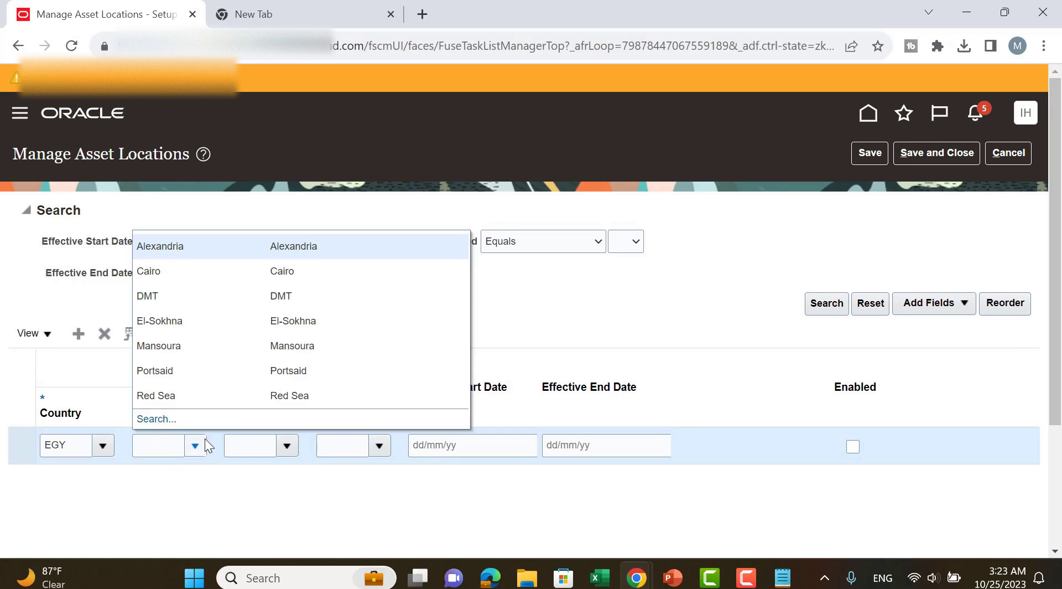
left_click(208, 345)
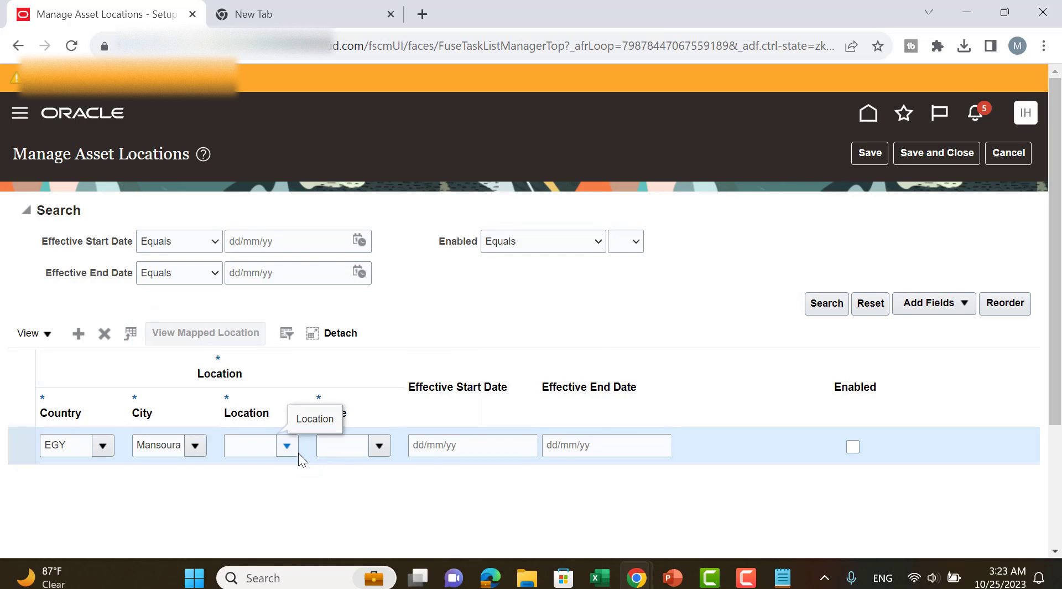
left_click(294, 448)
left_click(278, 343)
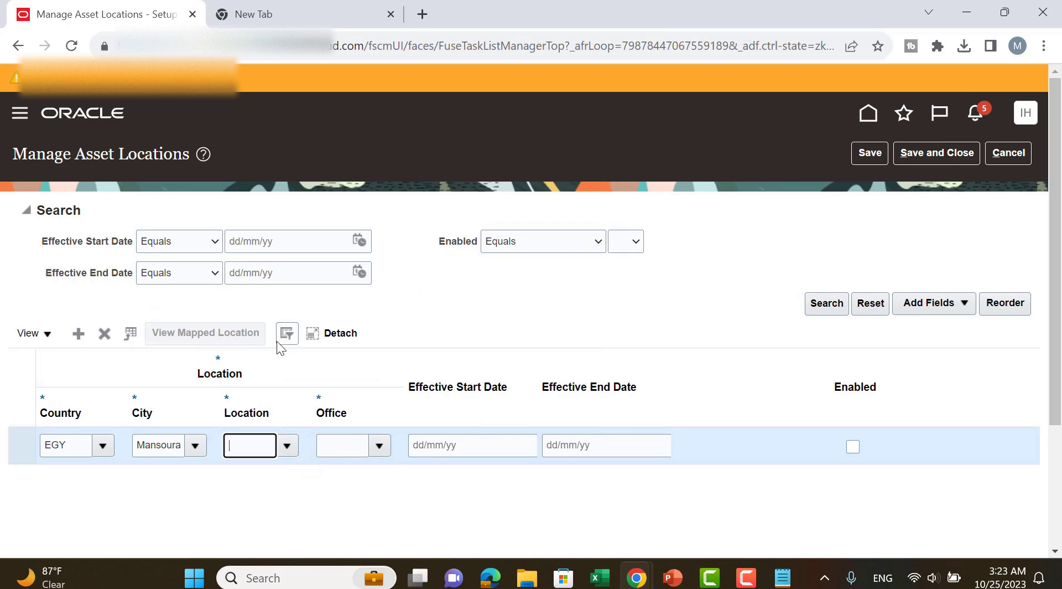
left_click(384, 443)
left_click(398, 260)
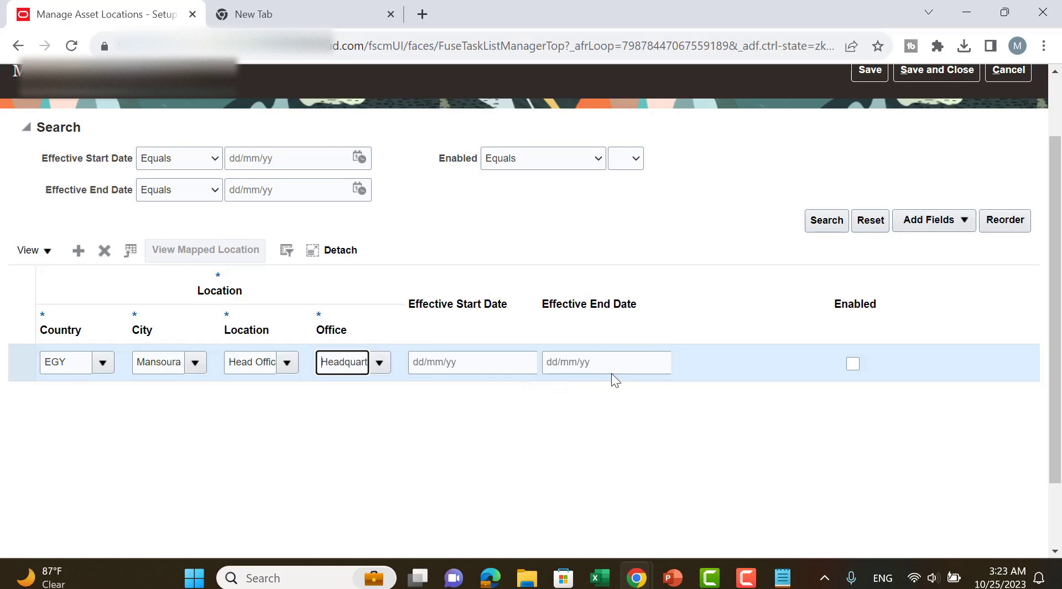
Enable the new Mansoura asset location, save it and close Manage Asset Locations.
left_click(434, 360)
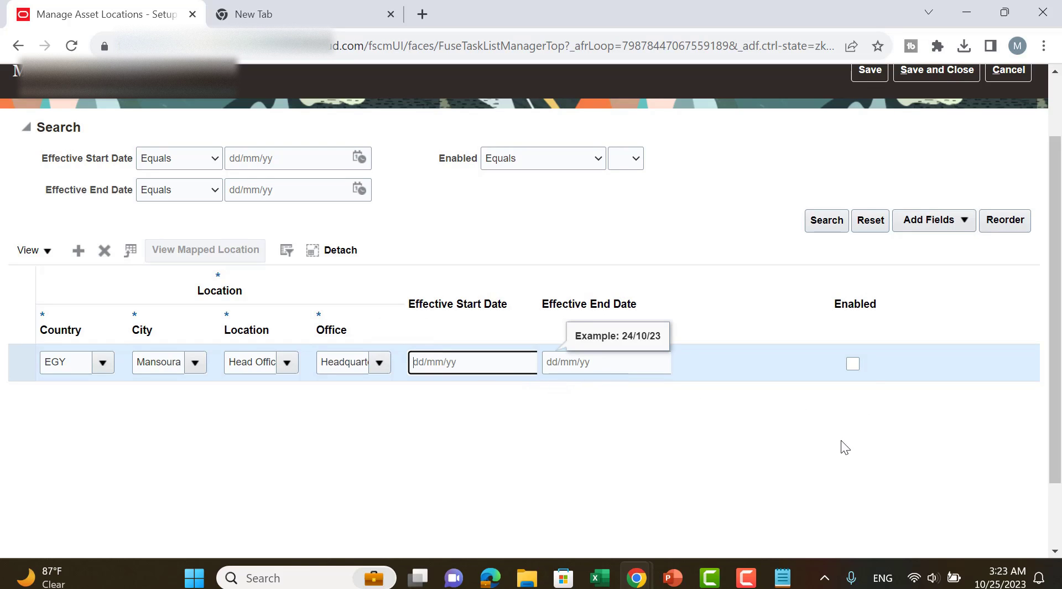
left_click(853, 364)
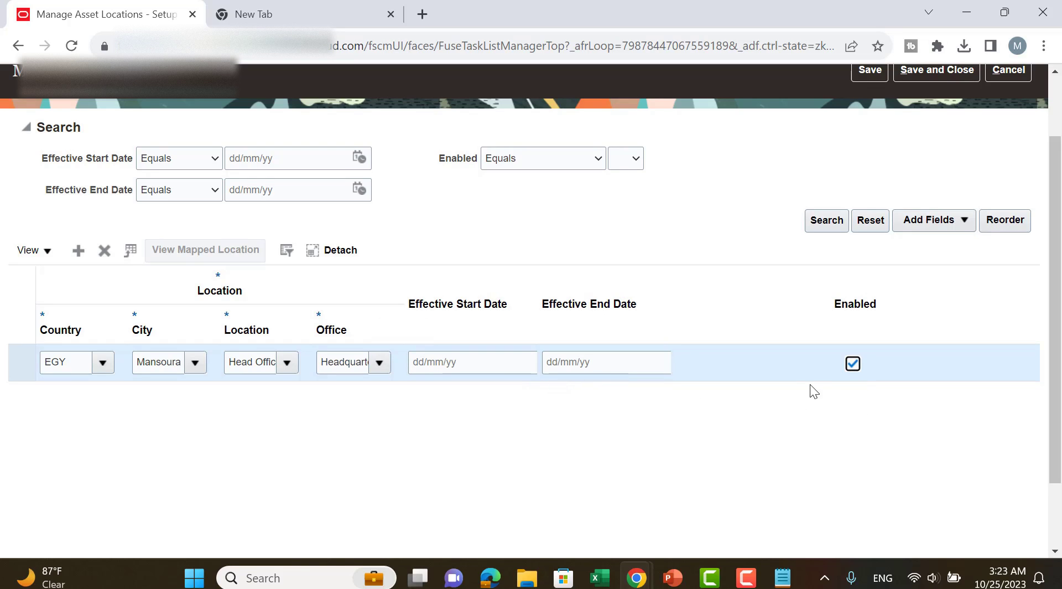
scroll(764, 310, "up", 2)
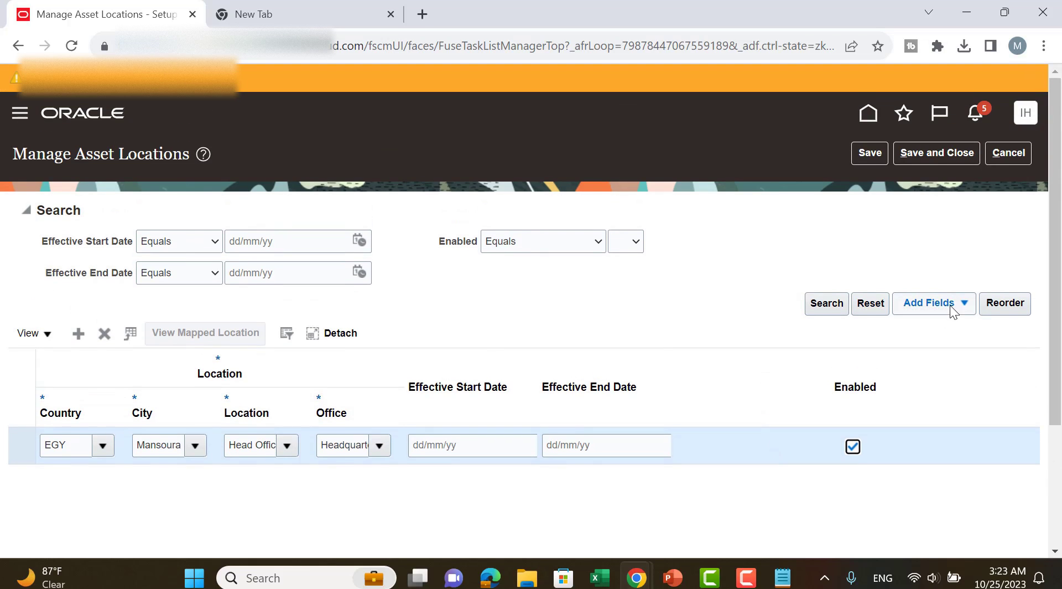
left_click(879, 151)
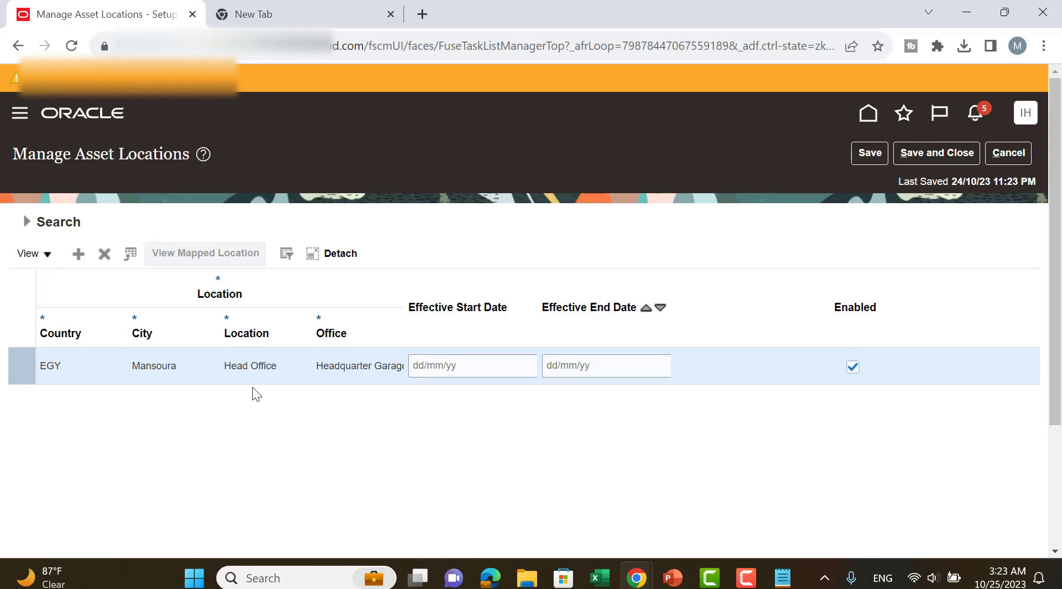
scroll(276, 407, "down", 2)
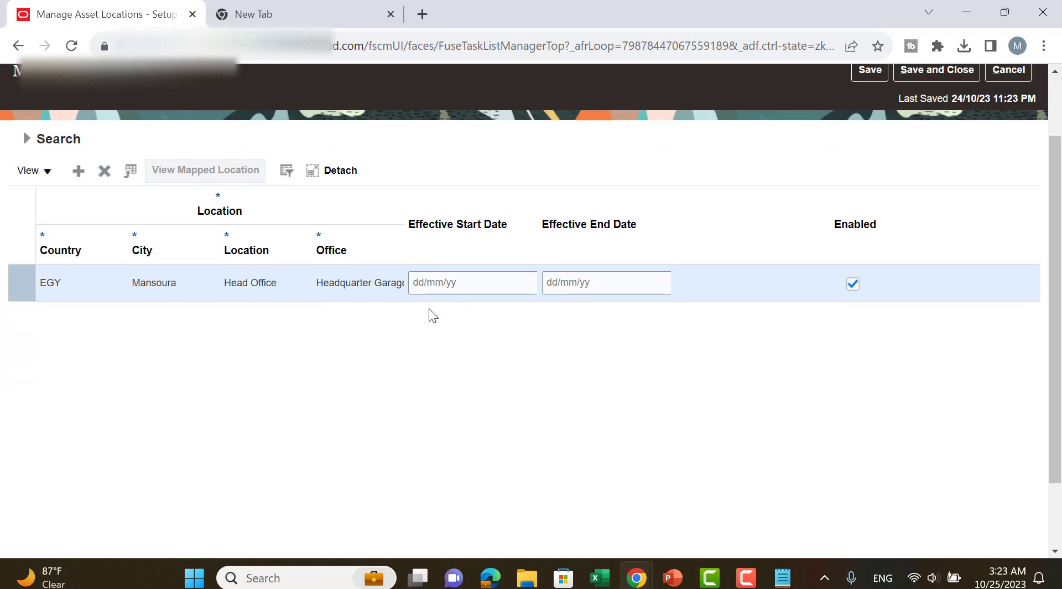
scroll(904, 309, "up", 2)
left_click(918, 158)
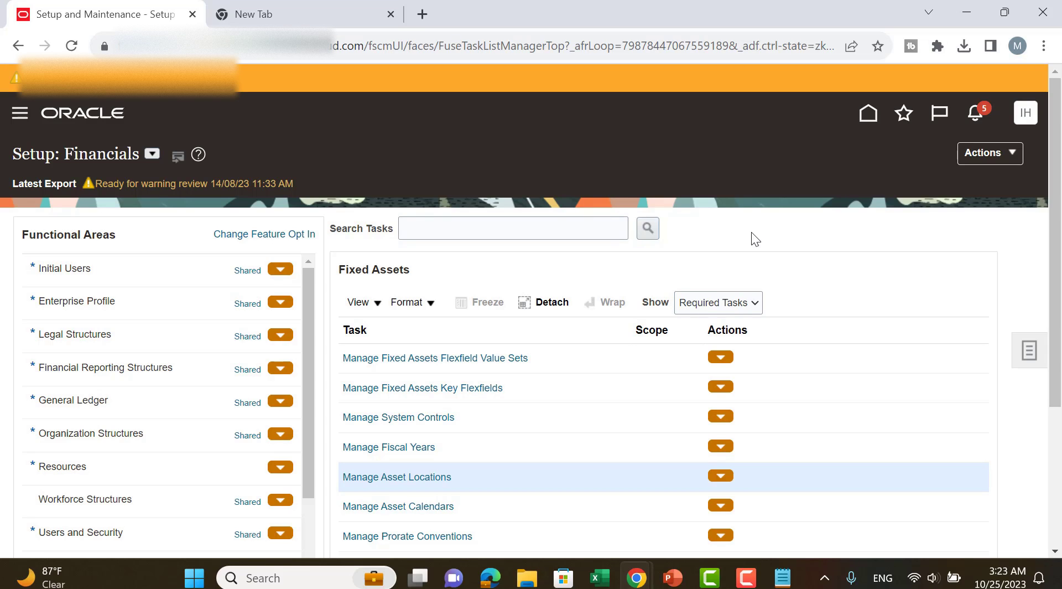
Open the Audit Reports work area from the Tools group of the application navigation.
scroll(753, 236, "down", 2)
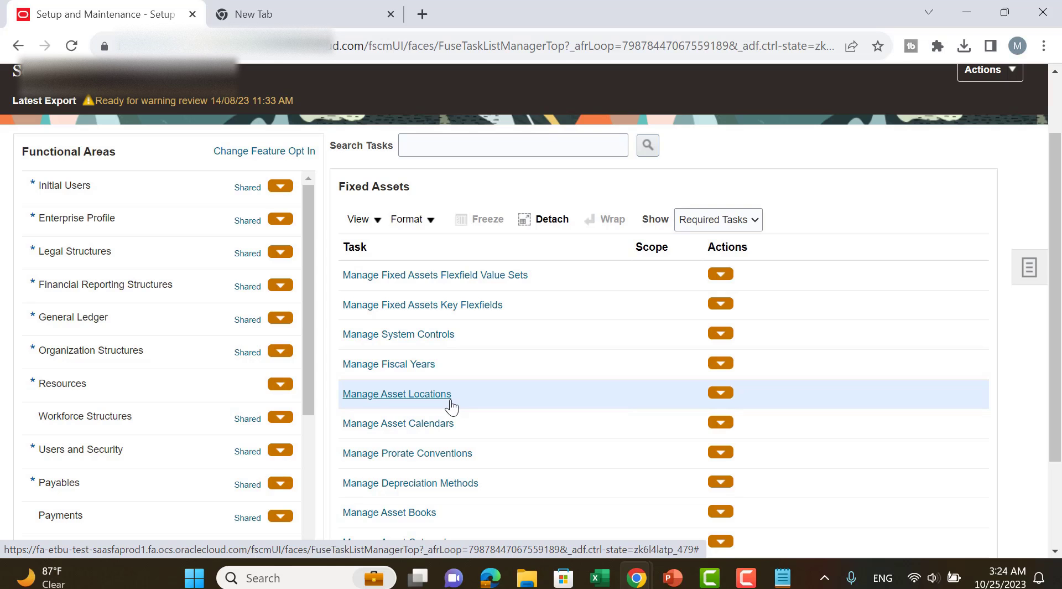
scroll(102, 288, "up", 2)
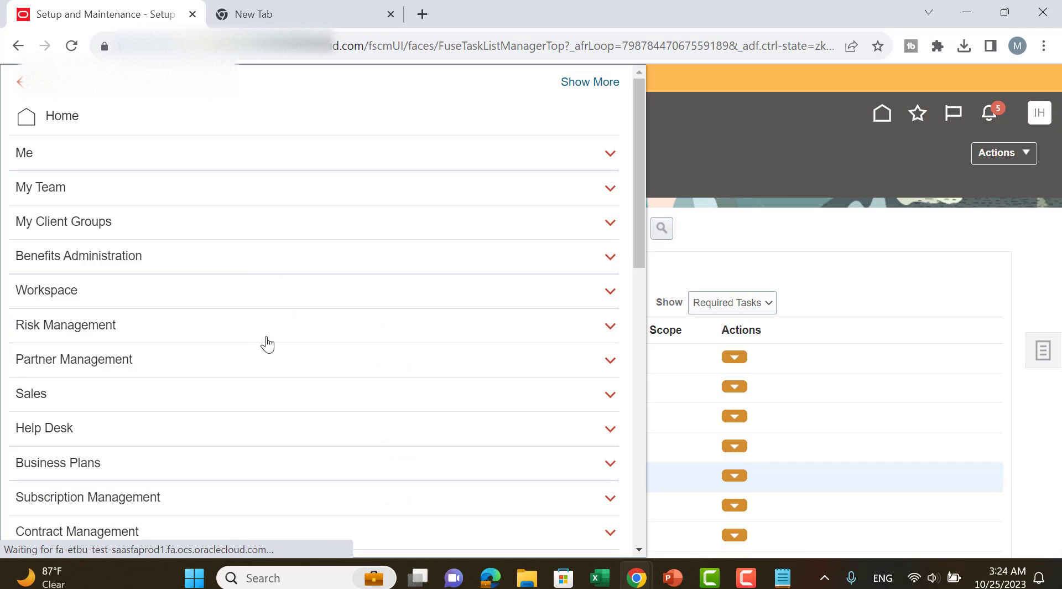
scroll(270, 344, "down", 5)
scroll(271, 344, "down", 6)
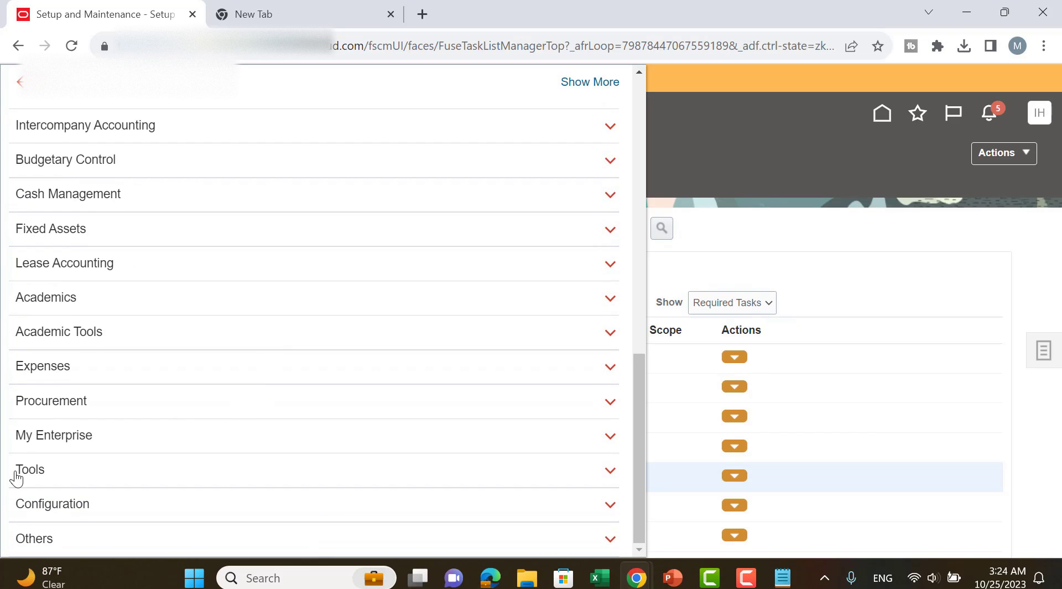
left_click(21, 485)
scroll(540, 315, "down", 5)
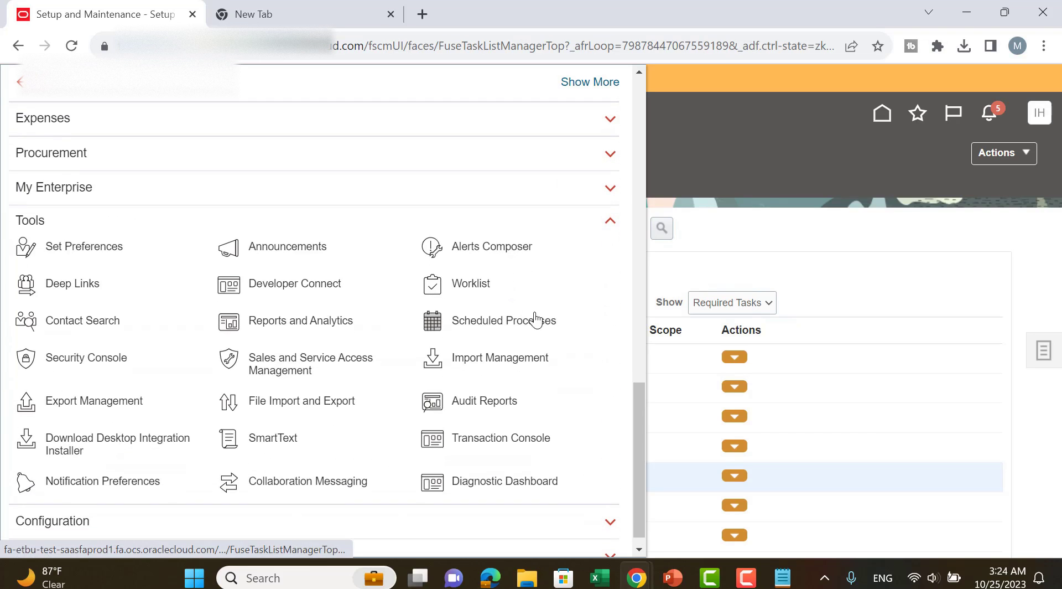
left_click(477, 409)
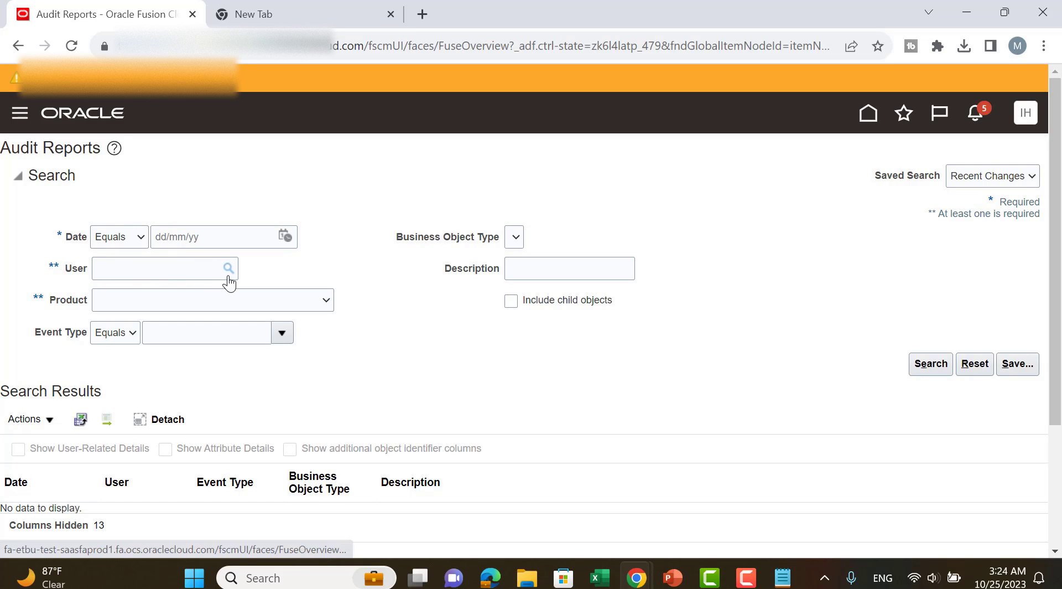
Set the audit report search to product Assets and business object type Fixed Asset Location.
left_click(271, 303)
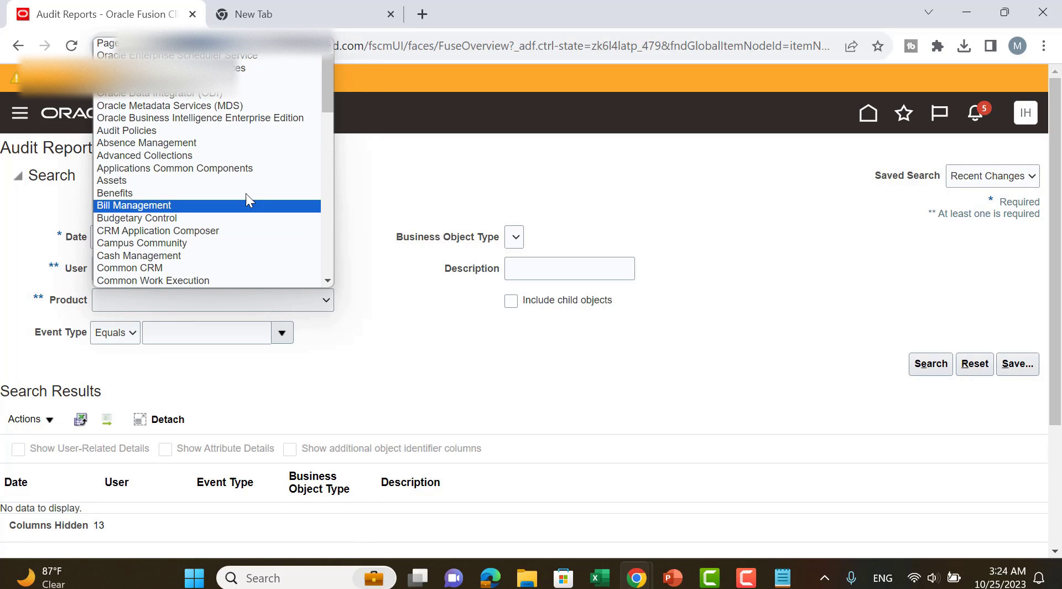
left_click(238, 182)
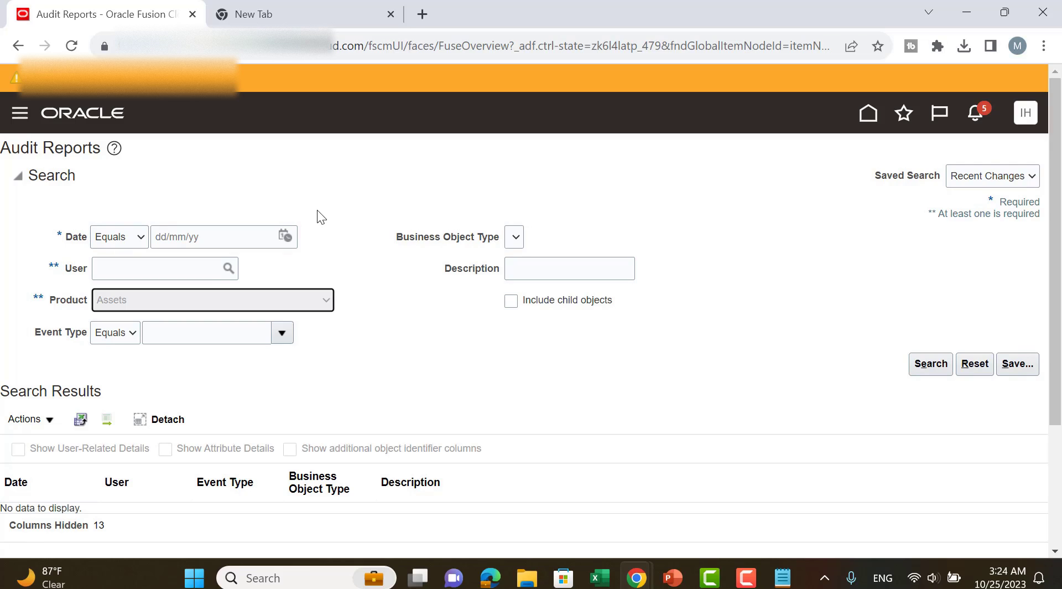
left_click(545, 236)
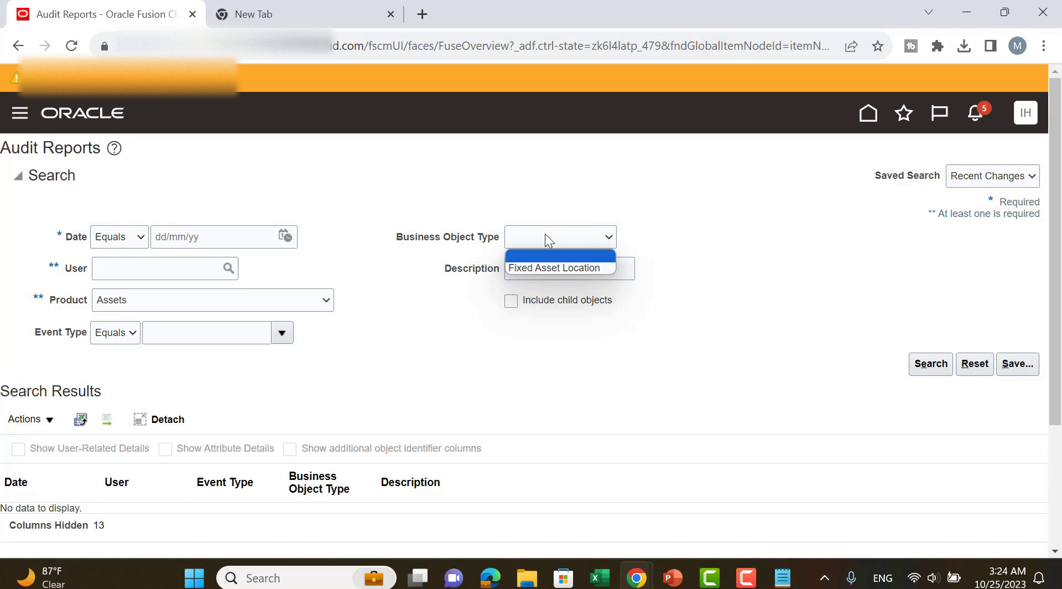
left_click(554, 267)
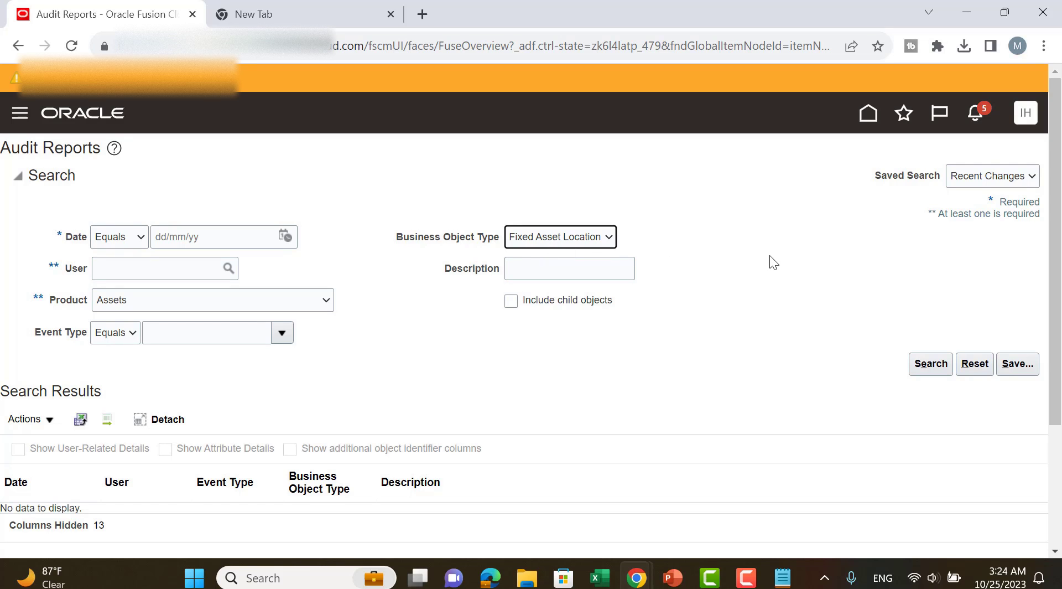
Set the audit report date to 24/10/23 and run the search.
scroll(769, 254, "down", 1)
left_click(917, 285)
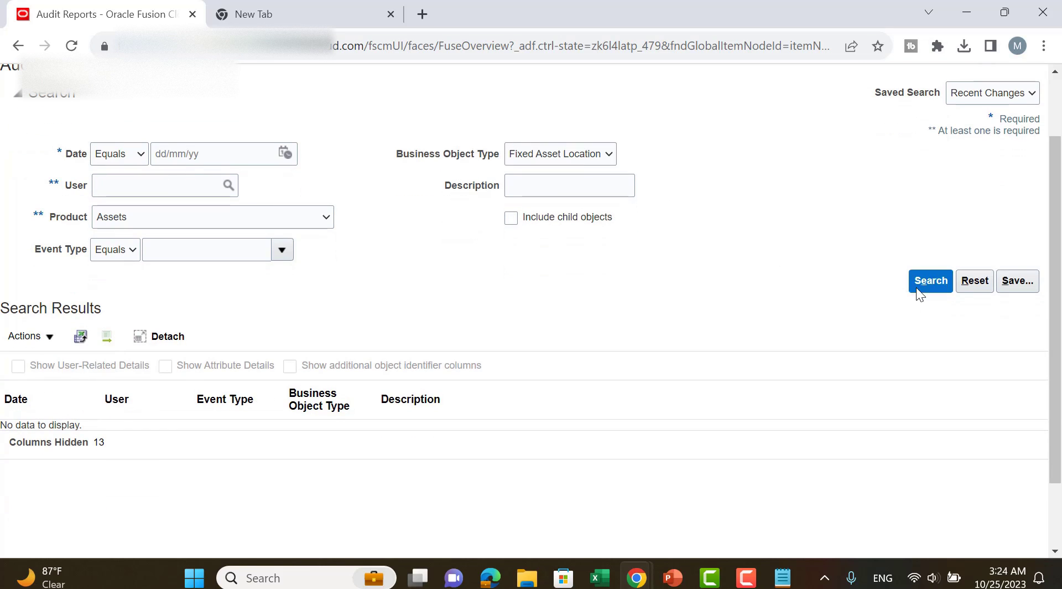
left_click(290, 155)
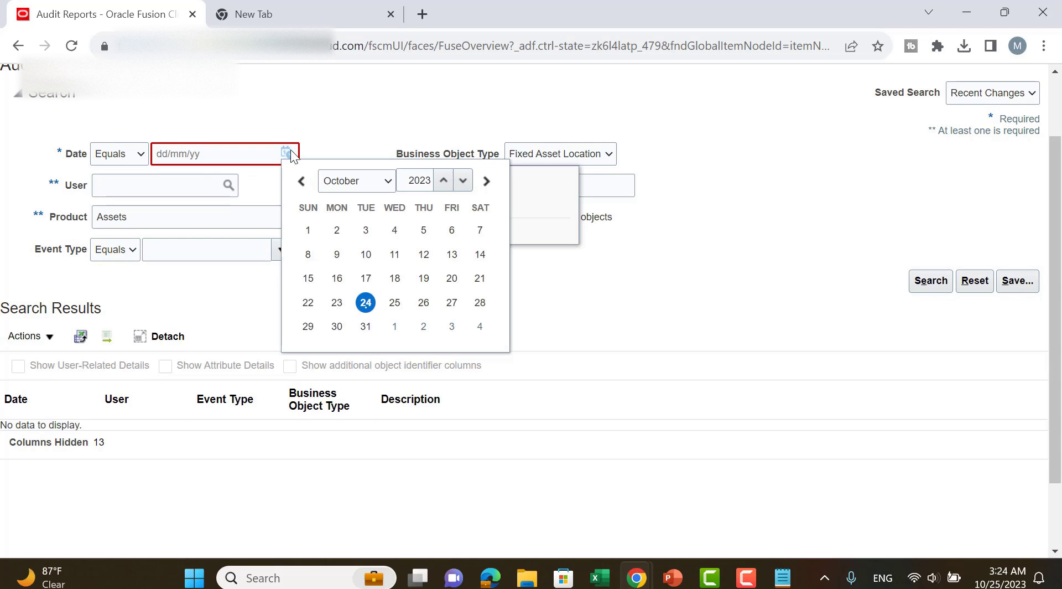
left_click(366, 302)
left_click(932, 284)
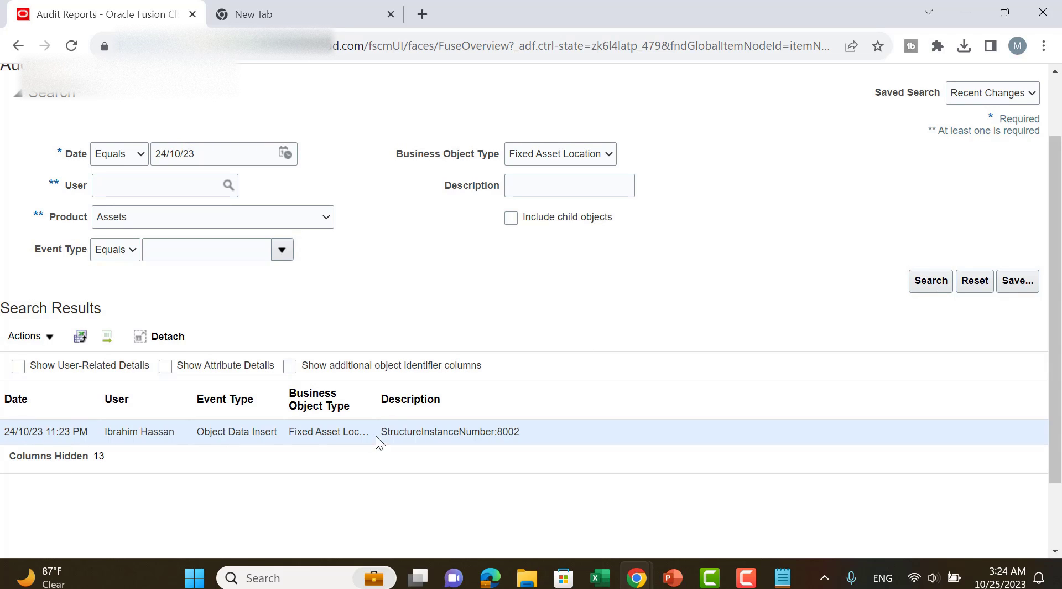
Widen the Business Object Type column and examine the date and user of the audited location entry.
left_click_drag(377, 380, 545, 380)
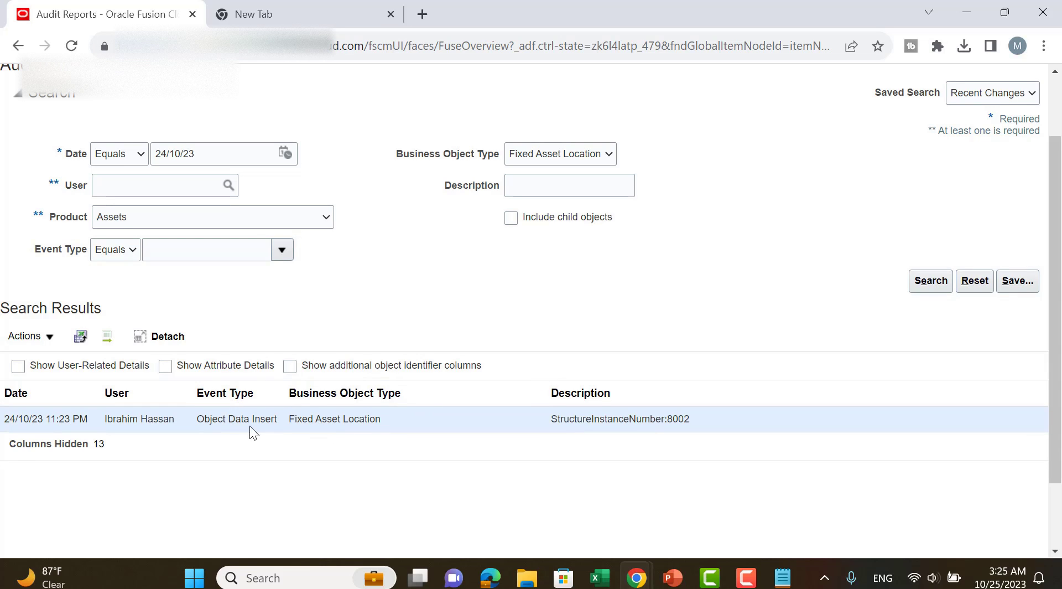
left_click_drag(178, 425, 5, 425)
scroll(836, 326, "up", 2)
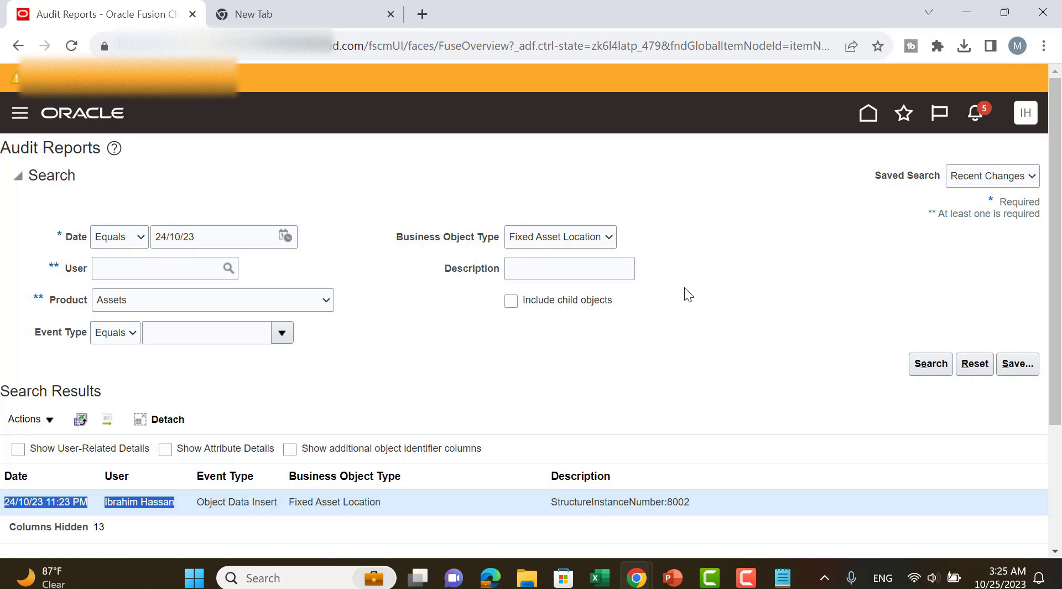
Switch to the PowerPoint slide show with the business cases.
key("alt+Tab")
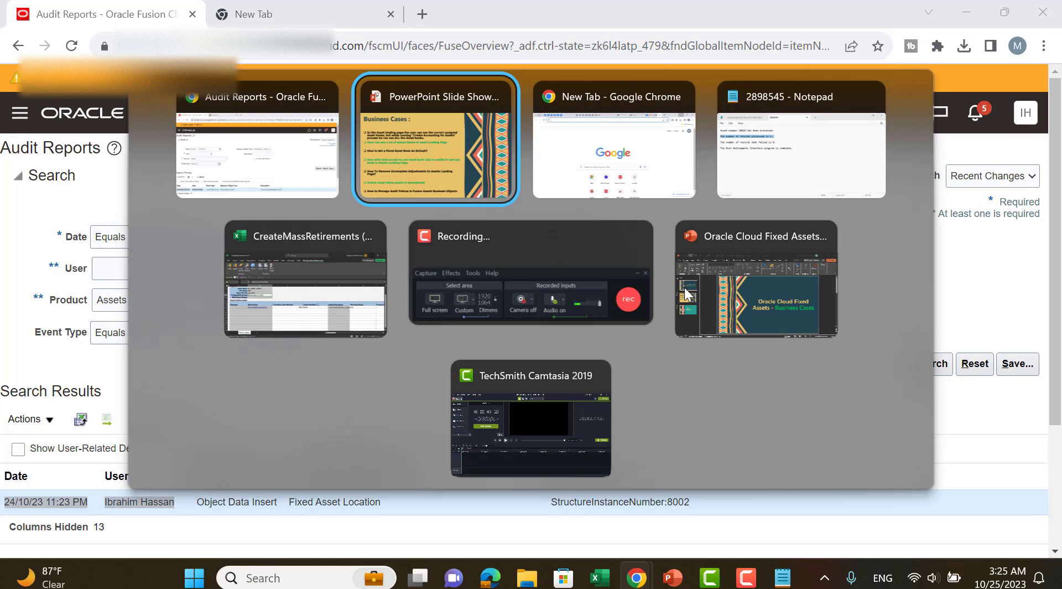